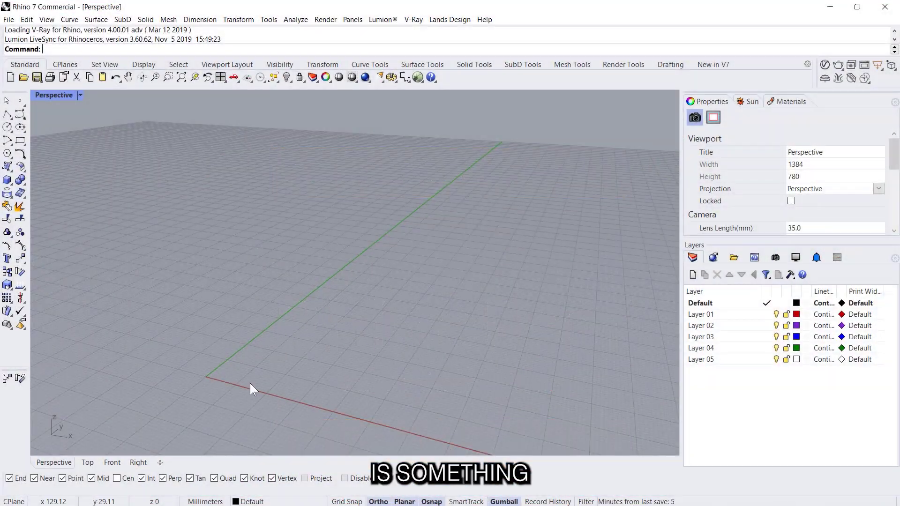
# Step: Rename Layer 01 as "stair 1" and make it the current layer
pyautogui.click(730, 314)
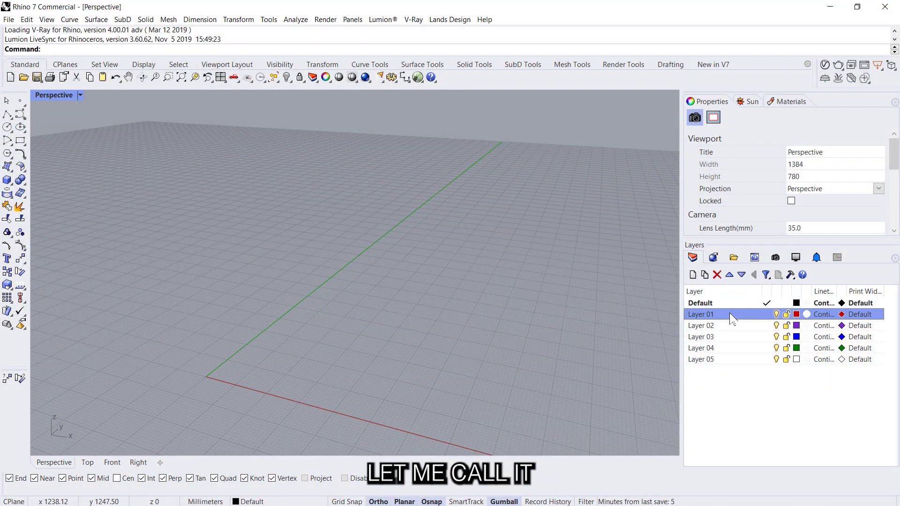
pyautogui.write('stai')
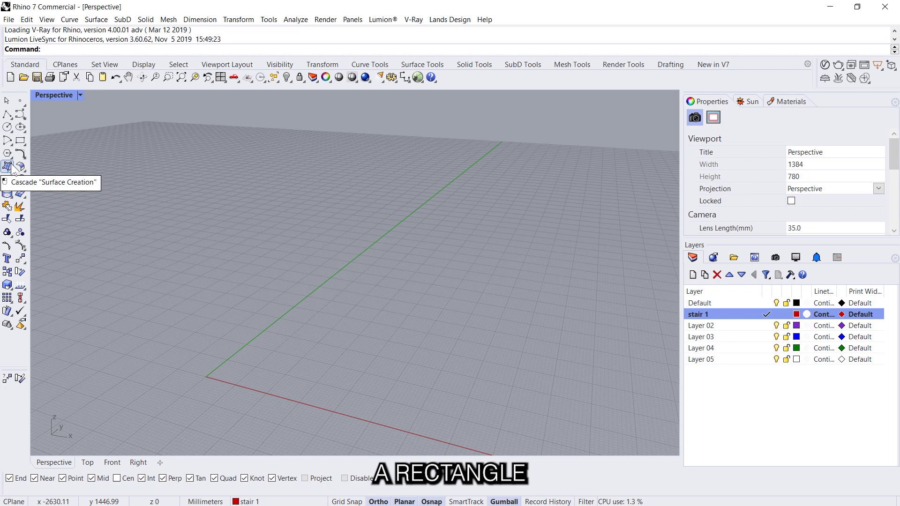
# Step: Draw a rectangle from the origin, 1000 mm long and 250 mm wide
pyautogui.click(20, 140)
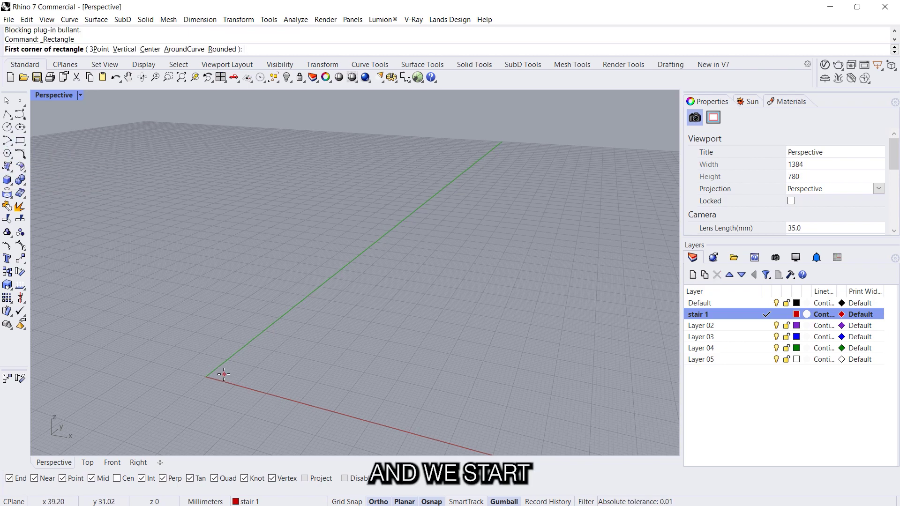
pyautogui.write('0')
pyautogui.press('Return')
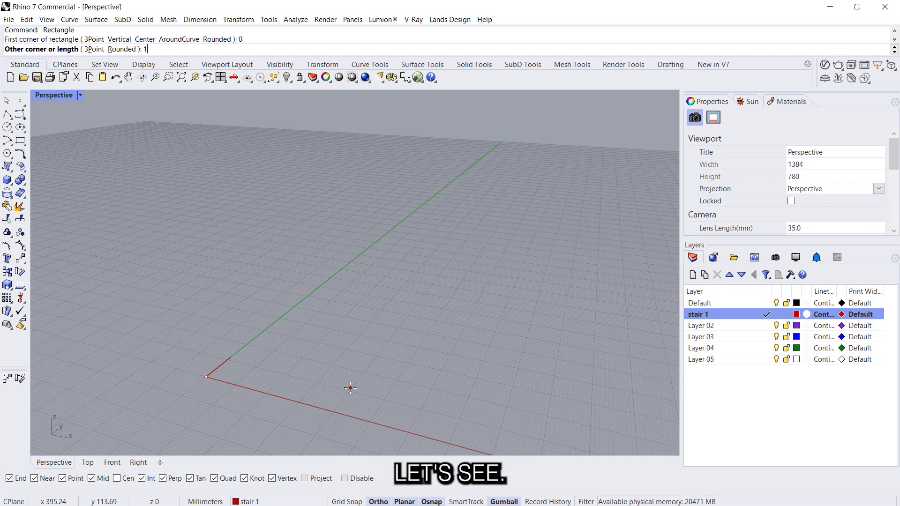
pyautogui.press('Return')
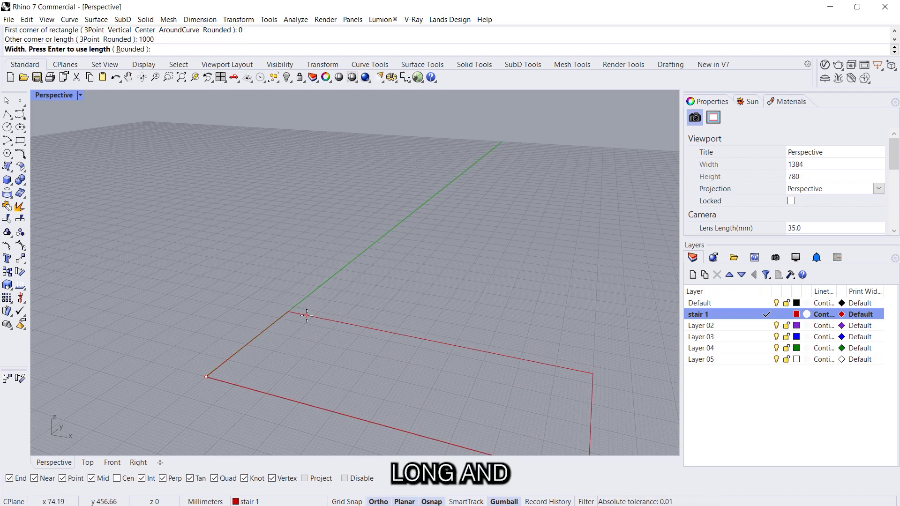
pyautogui.write('250')
pyautogui.press('Return')
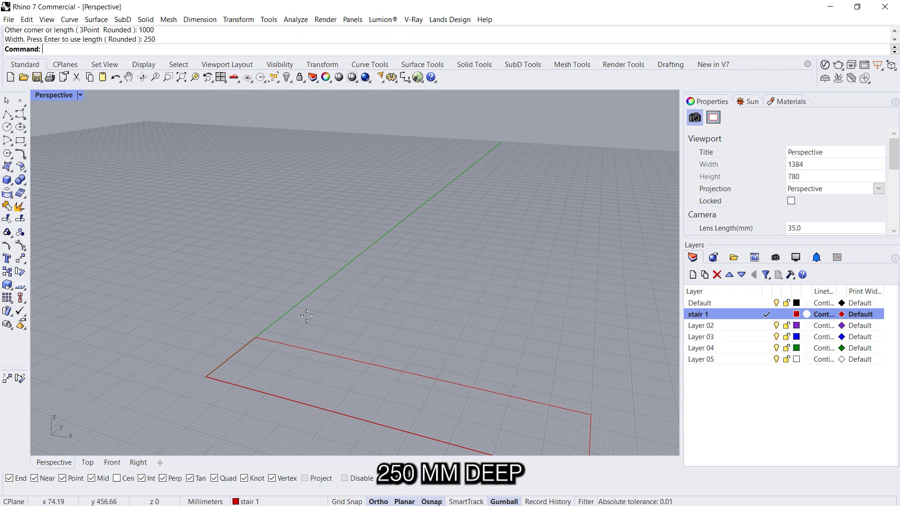
# Step: Extrude the rectangle 150 mm vertically upward to form the step's sides
pyautogui.click(330, 352)
pyautogui.scroll(-3, 188, 313)
pyautogui.scroll(2, 280, 321)
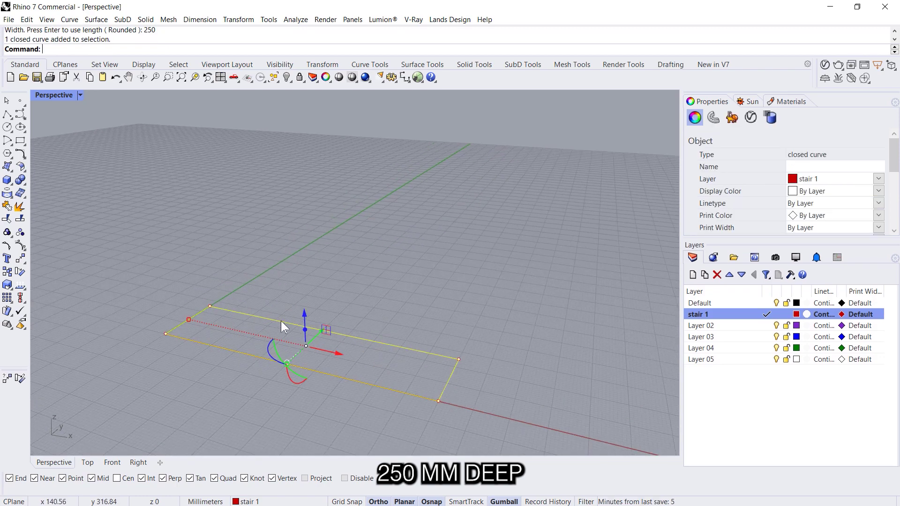
pyautogui.click(306, 330)
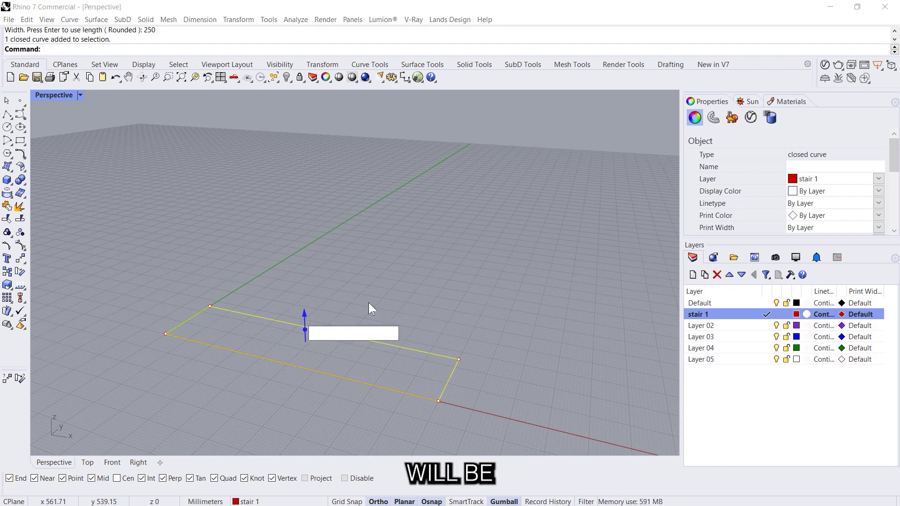
pyautogui.write('150')
pyautogui.press('Return')
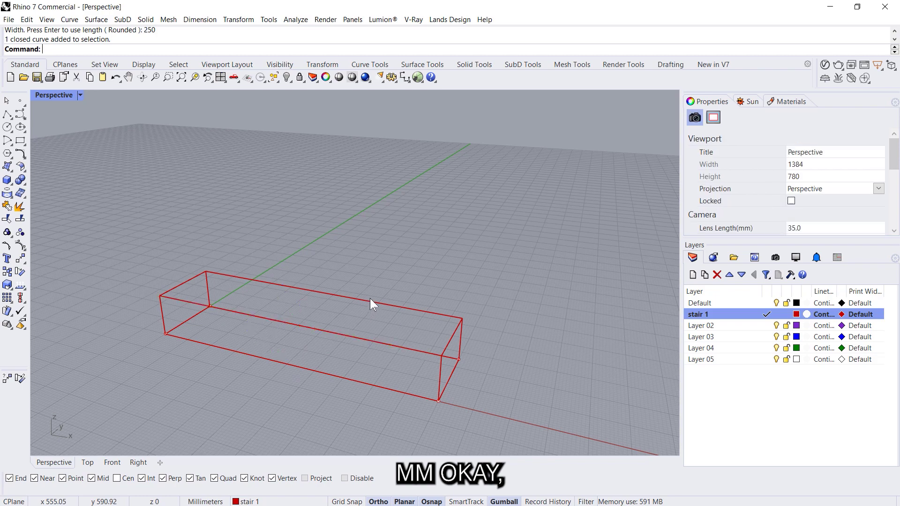
# Step: Set the Perspective viewport's display mode to Shaded
pyautogui.click(369, 300)
pyautogui.scroll(-6, 369, 300)
pyautogui.moveTo(502, 376); pyautogui.dragTo(472, 368, button='right')
pyautogui.click(235, 262)
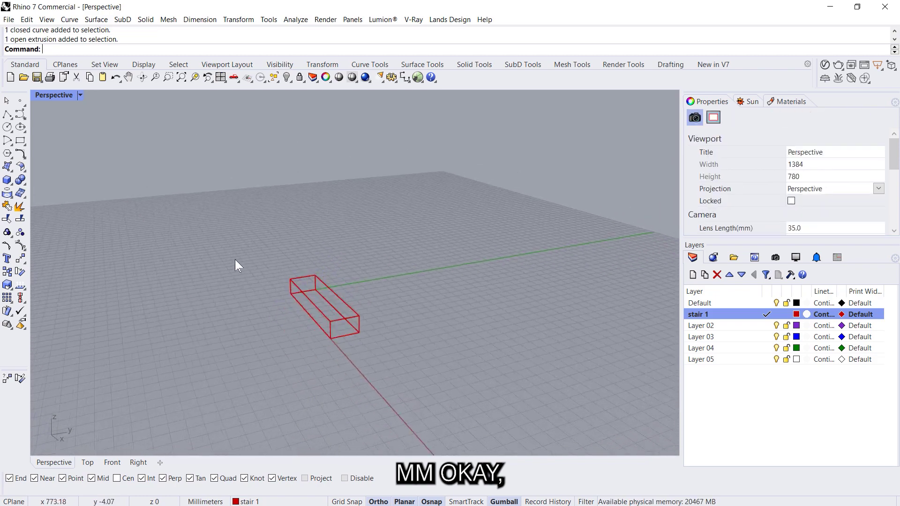
pyautogui.scroll(5, 235, 262)
pyautogui.moveTo(294, 315); pyautogui.dragTo(336, 339, button='right')
pyautogui.click(347, 317)
pyautogui.click(461, 362)
pyautogui.scroll(2, 461, 359)
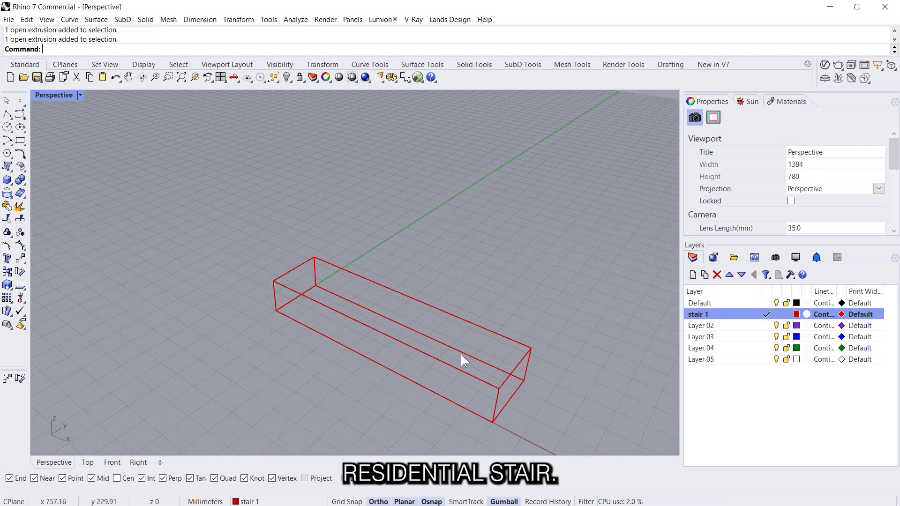
pyautogui.click(55, 95)
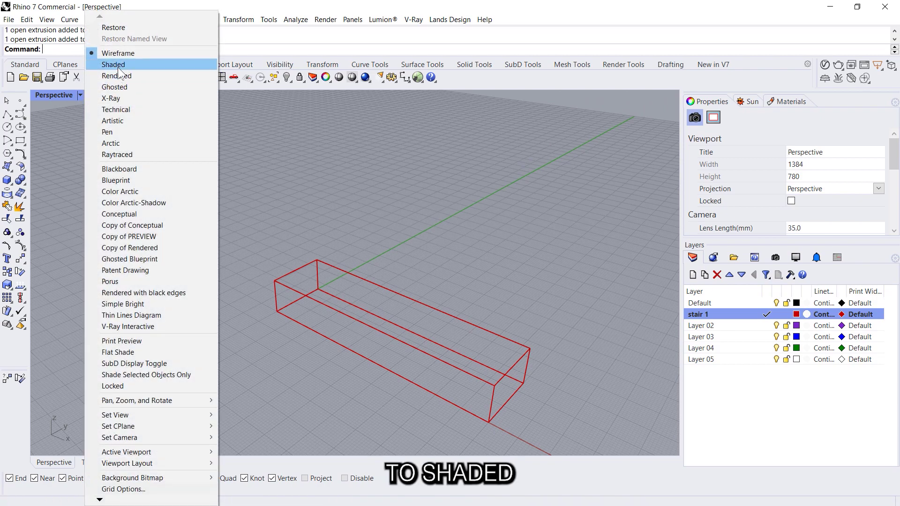
pyautogui.click(113, 64)
# Step: Cap the open extrusion to turn it into a closed solid step
pyautogui.click(392, 296)
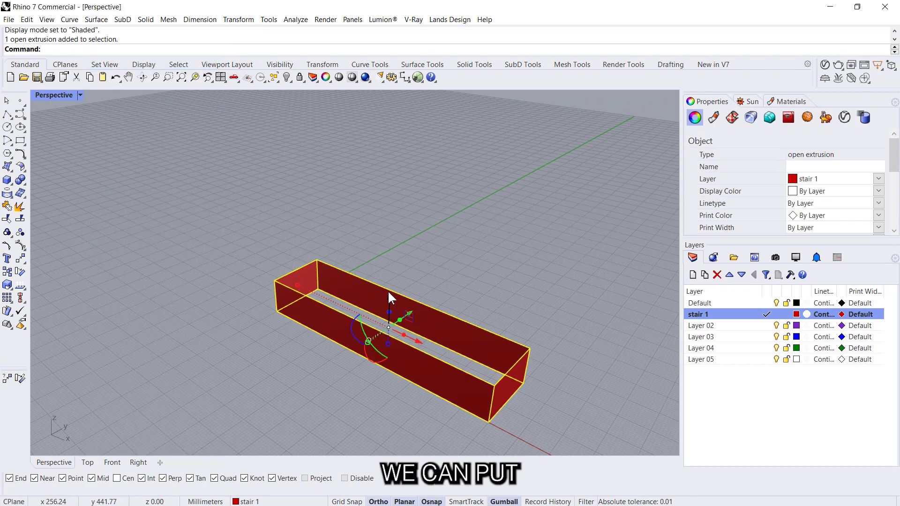
pyautogui.write('Cap')
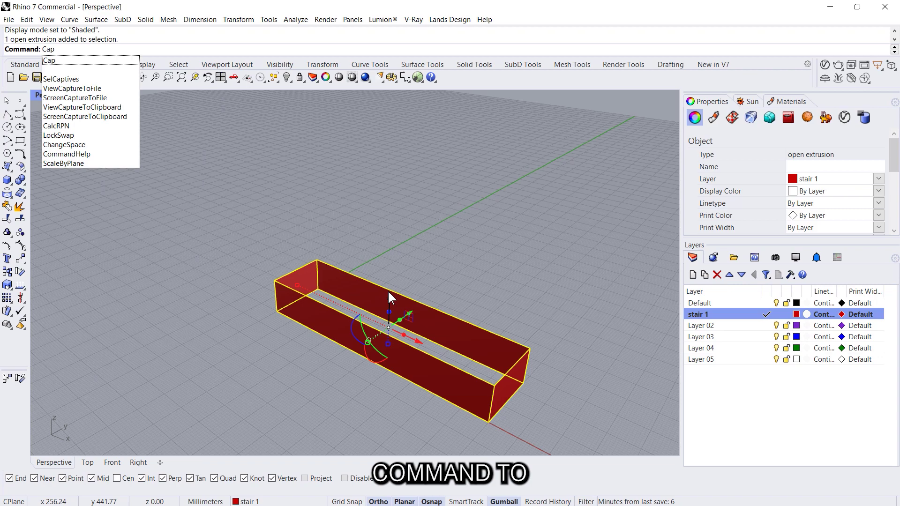
pyautogui.press('Return')
pyautogui.moveTo(388, 289); pyautogui.dragTo(475, 211, button='right')
pyautogui.moveTo(533, 277); pyautogui.dragTo(341, 291, button='right')
# Step: Turn the solid step into a block named "step 1" with its base point at the upper front corner on the origin side
pyautogui.click(336, 312)
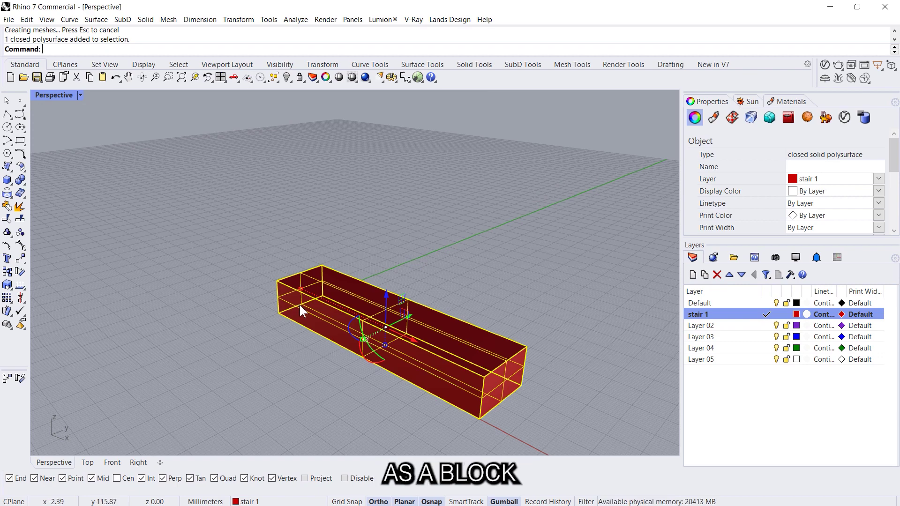
pyautogui.write('lock')
pyautogui.press('Return')
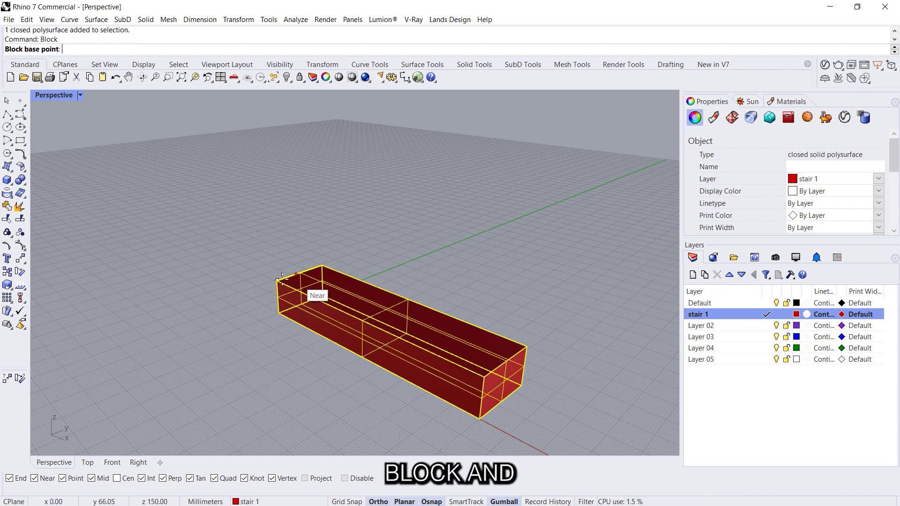
pyautogui.click(274, 279)
pyautogui.write('s')
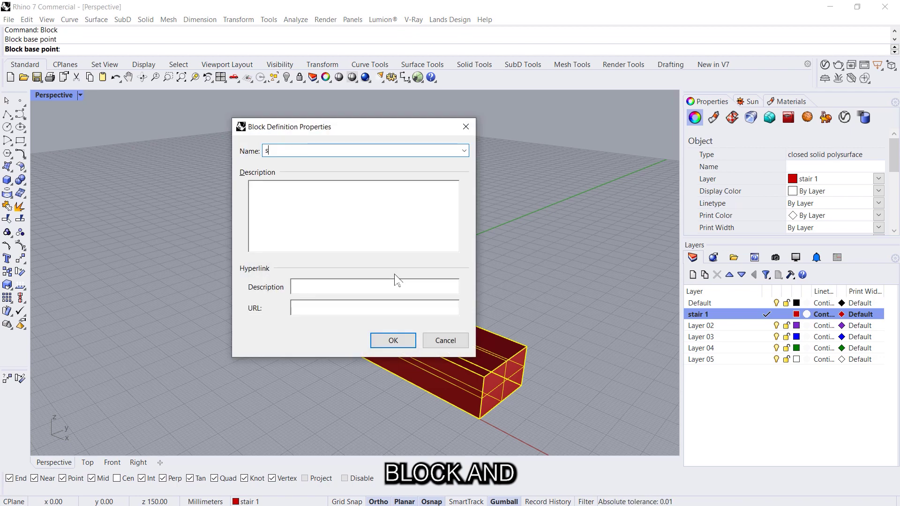
pyautogui.write('tep 1')
pyautogui.press('Return')
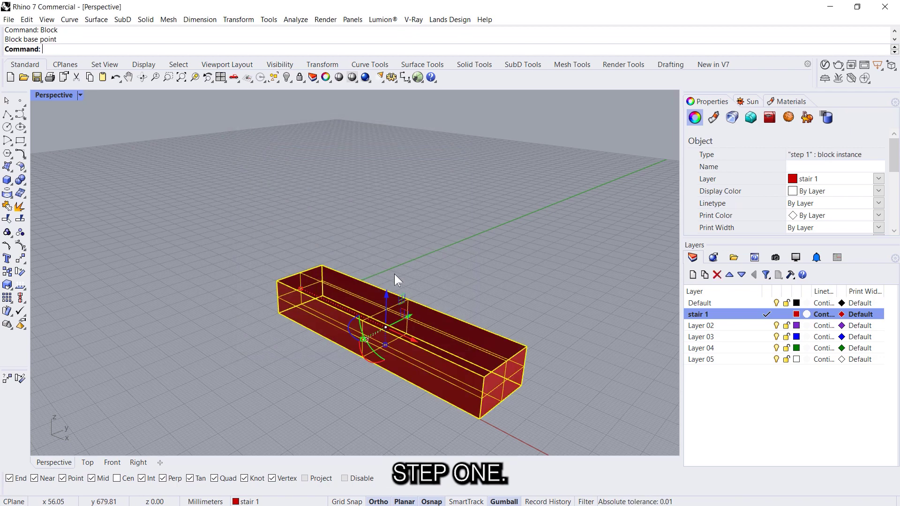
# Step: Create a linear array of 14 step blocks, spaced from the bottom front corner to the top back corner of the step
pyautogui.click(384, 272)
pyautogui.click(361, 301)
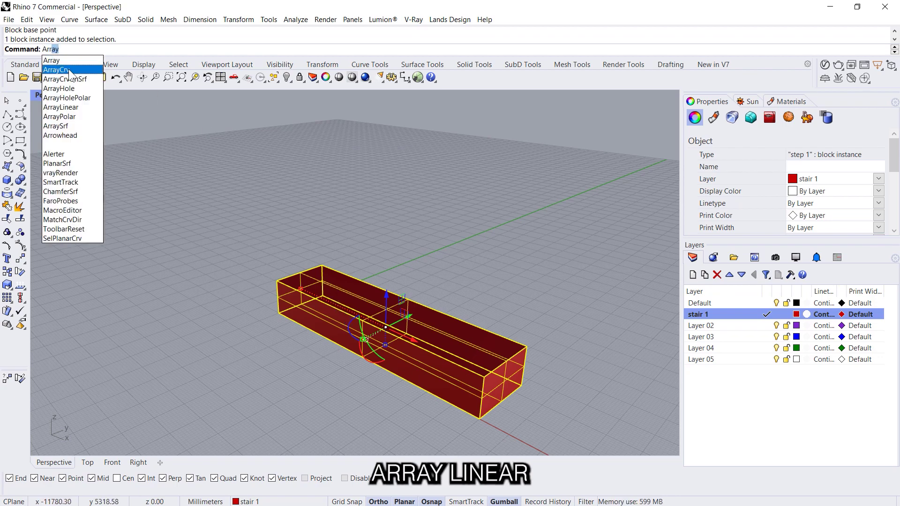
pyautogui.click(79, 108)
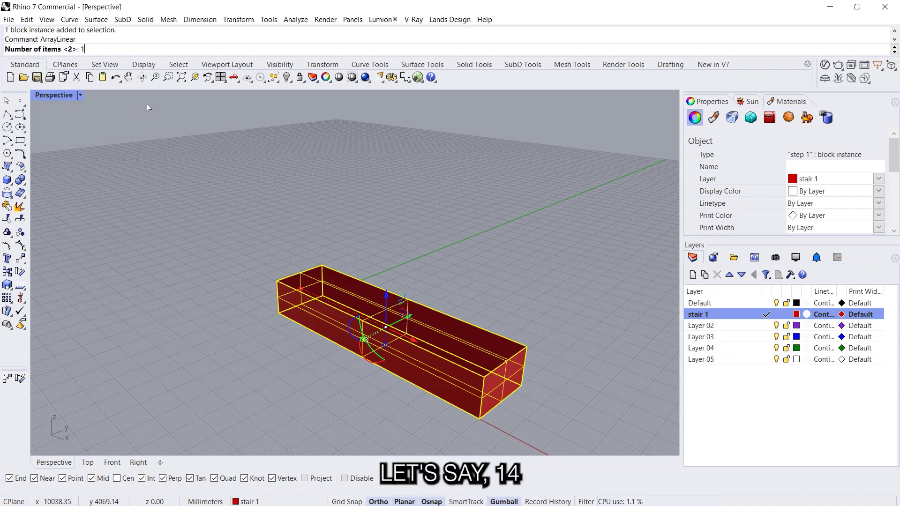
pyautogui.write('14')
pyautogui.press('Return')
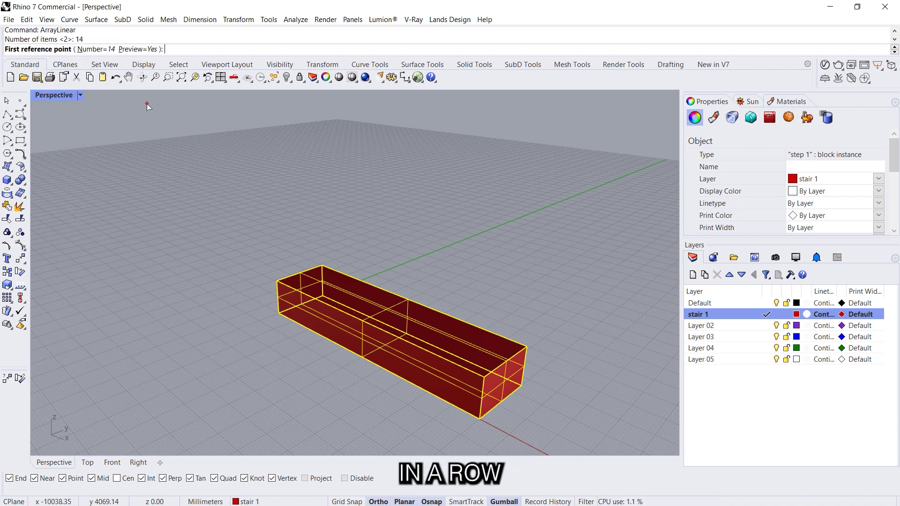
pyautogui.click(279, 314)
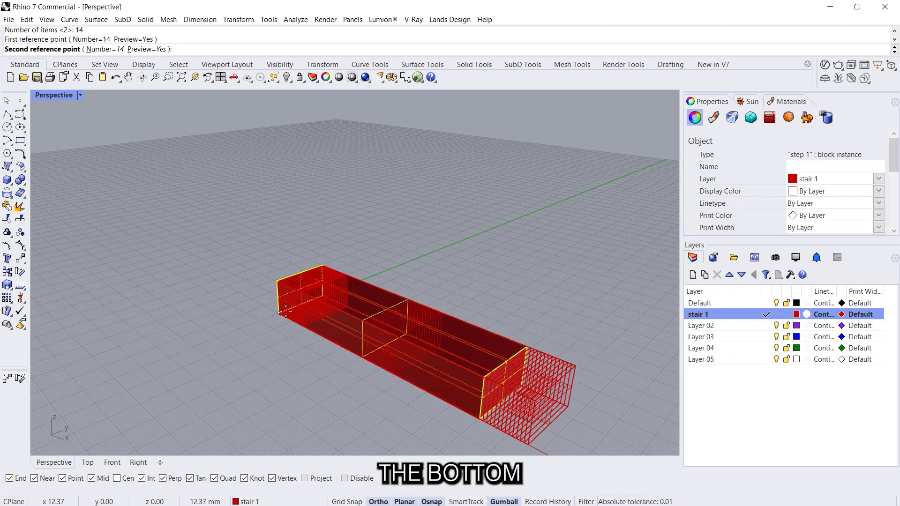
pyautogui.click(322, 265)
# Step: Examine the arrayed flight of steps from several angles and distances
pyautogui.scroll(-4, 246, 310)
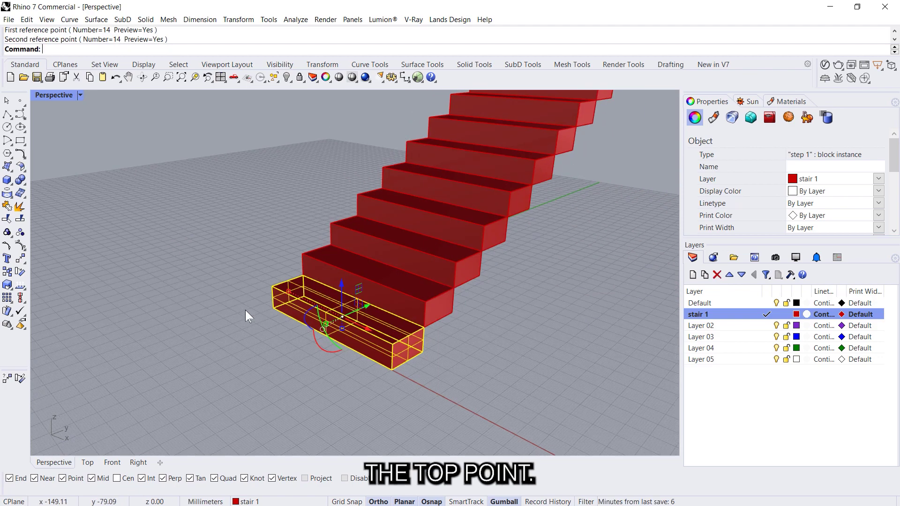
pyautogui.click(295, 378)
pyautogui.moveTo(296, 378); pyautogui.dragTo(281, 350, button='right')
pyautogui.scroll(-4, 219, 376)
pyautogui.scroll(5, 467, 231)
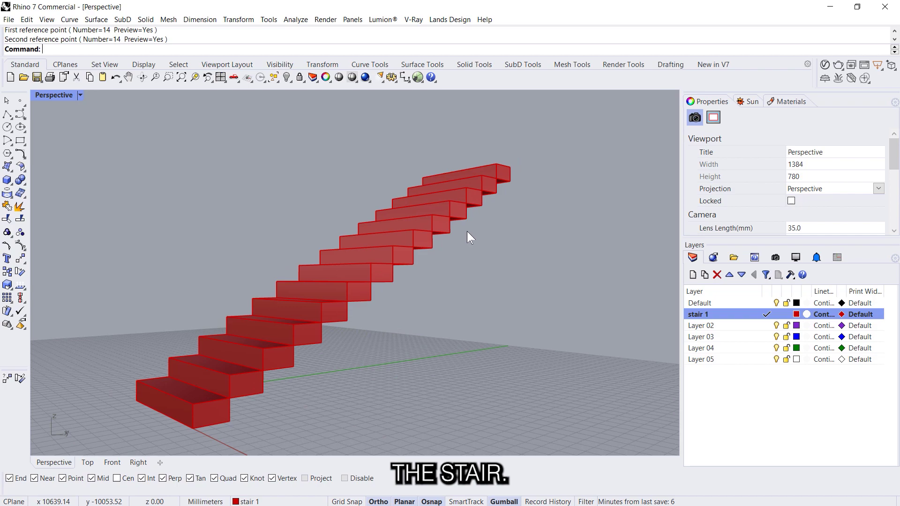
pyautogui.scroll(-4, 493, 196)
pyautogui.moveTo(369, 283); pyautogui.dragTo(381, 296, button='right')
pyautogui.scroll(3, 207, 345)
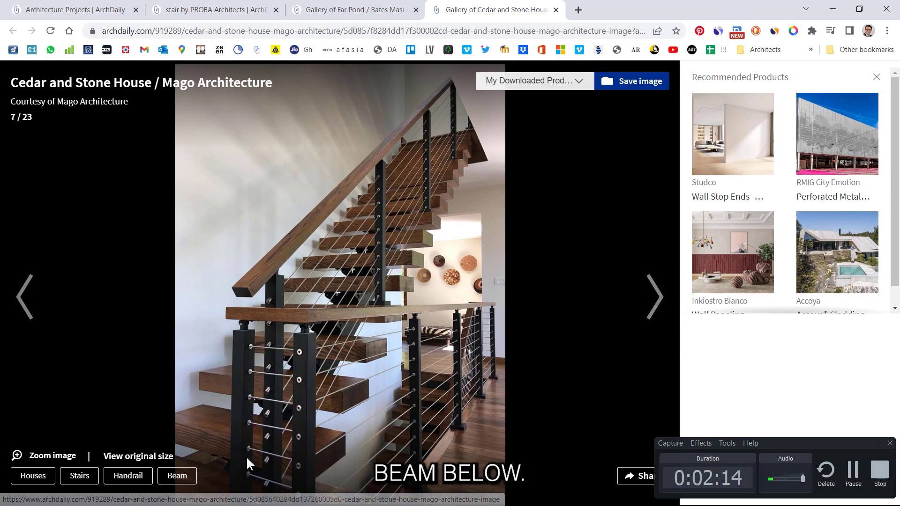
# Step: Compare the Far Pond and Cedar and Stone House stair photos in the browser and return to Rhino
pyautogui.click(356, 10)
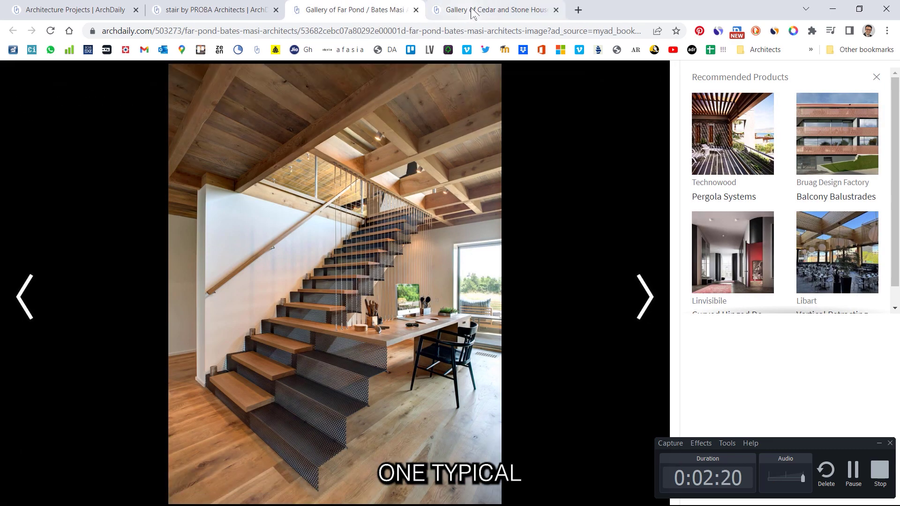
pyautogui.click(472, 11)
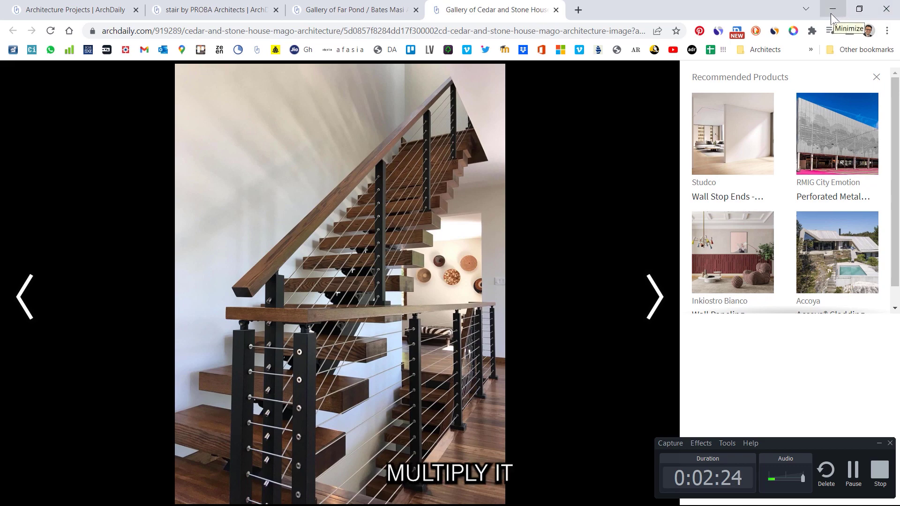
pyautogui.moveTo(525, 190)
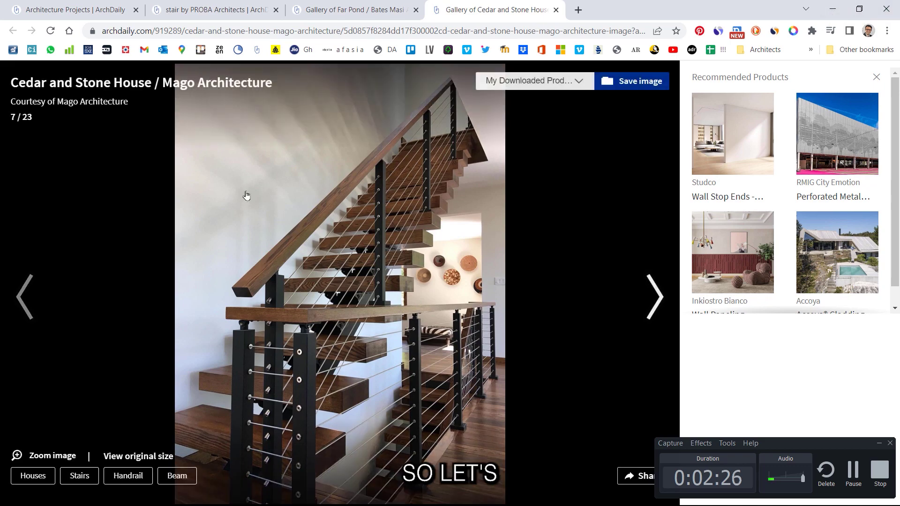
pyautogui.click(832, 9)
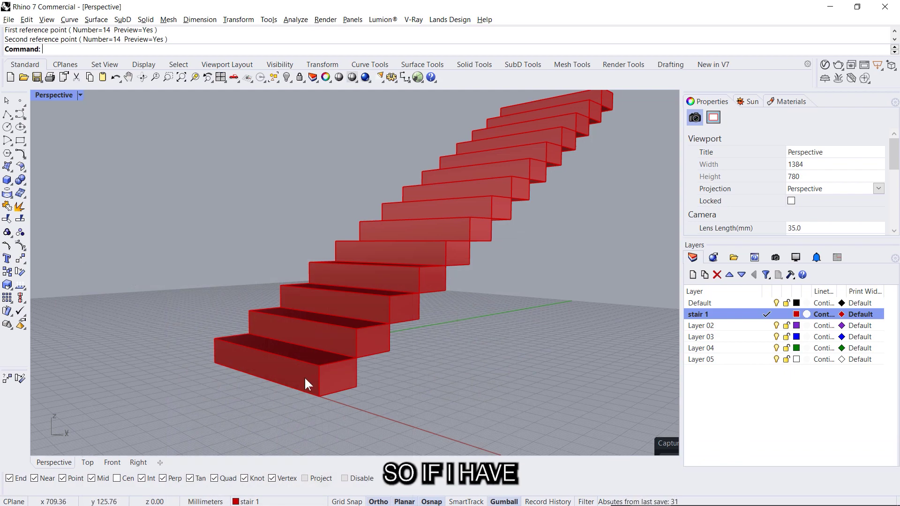
# Step: Open the lowest step's block for editing and scale its solid in one direction to 100 mm thick, keeping the top face fixed
pyautogui.scroll(3, 328, 370)
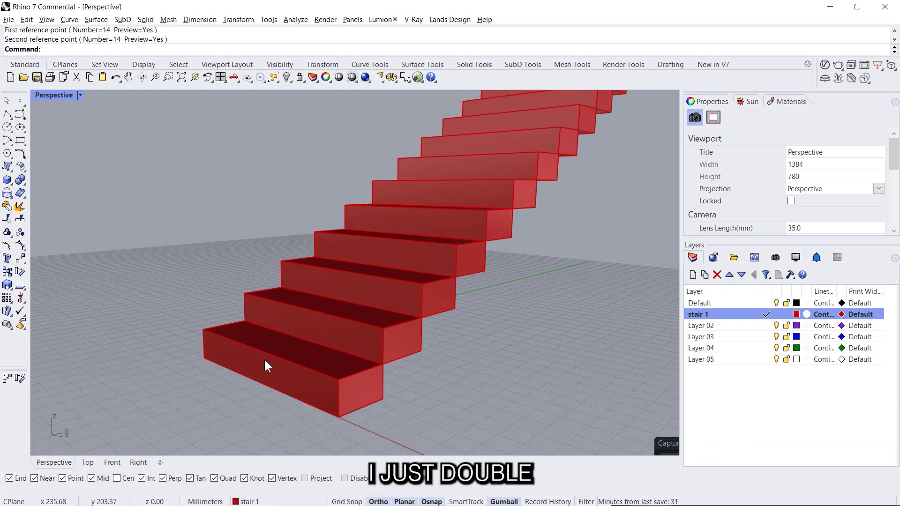
pyautogui.doubleClick(265, 365)
pyautogui.click(266, 393)
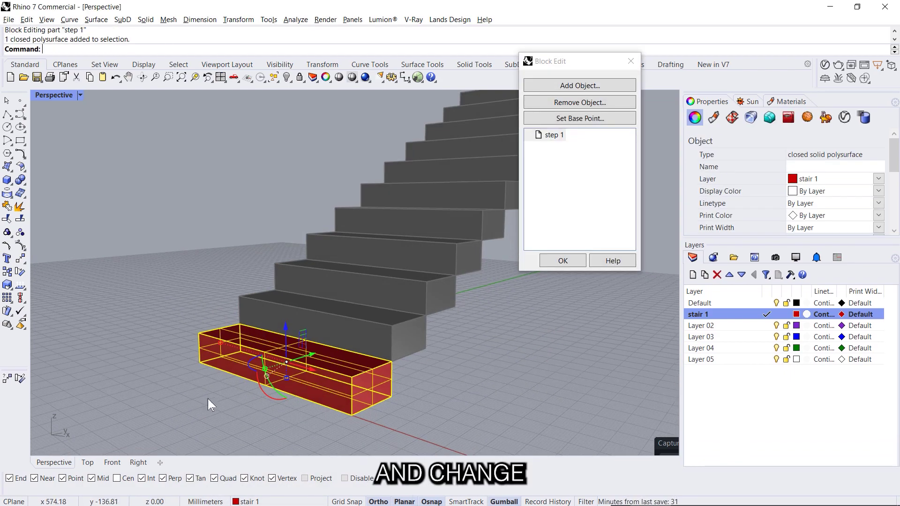
pyautogui.click(20, 311)
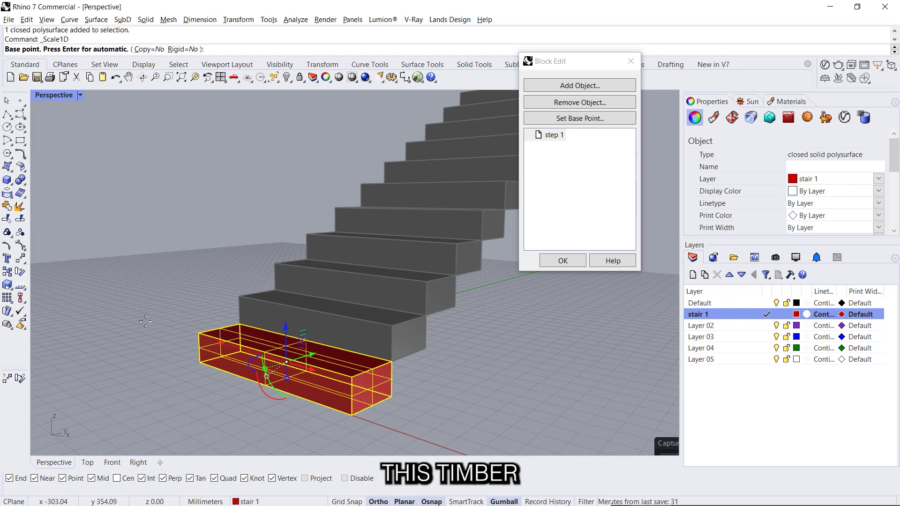
pyautogui.click(199, 332)
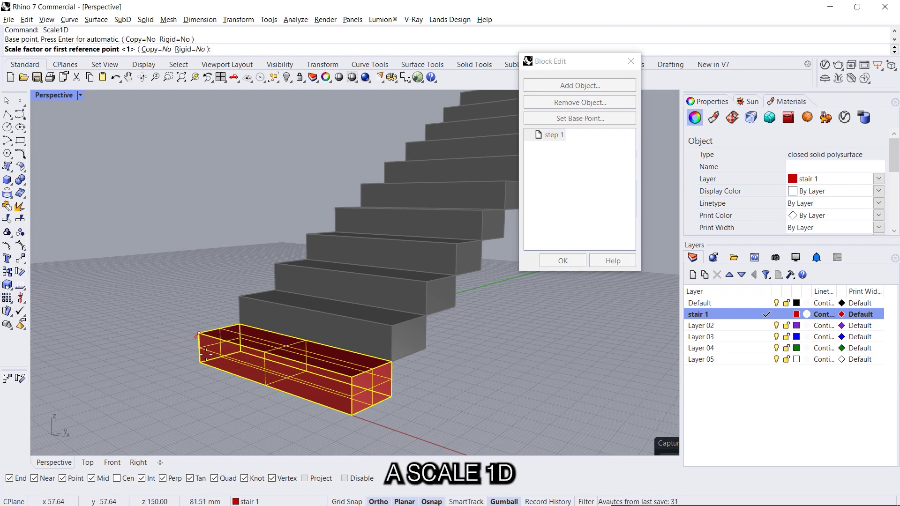
pyautogui.click(200, 363)
pyautogui.write('100')
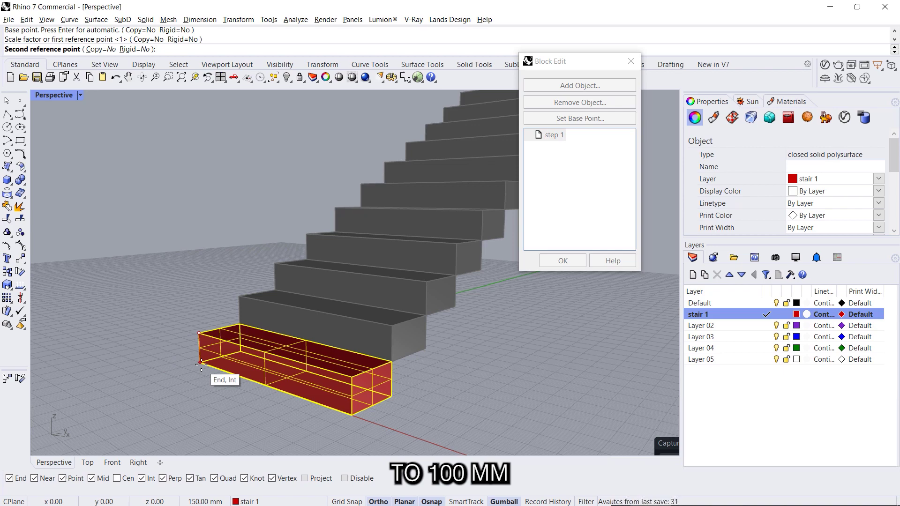
pyautogui.press('Return')
pyautogui.click(203, 391)
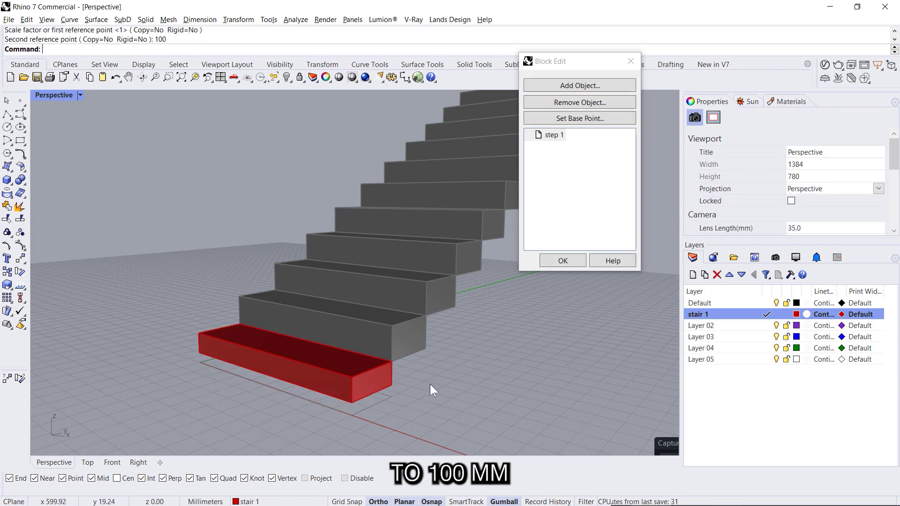
# Step: Finish editing the step block so the thinner tread applies to the whole flight
pyautogui.moveTo(139, 377); pyautogui.dragTo(206, 376, button='right')
pyautogui.click(563, 261)
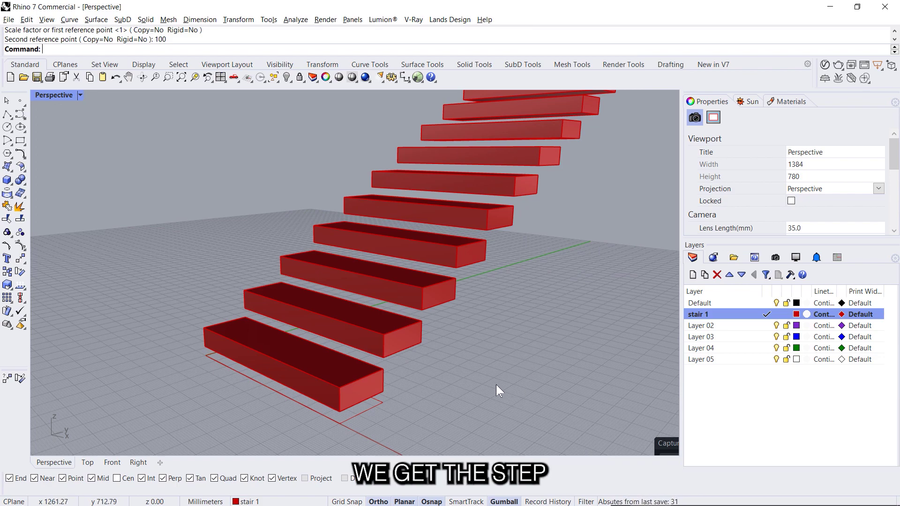
pyautogui.moveTo(496, 385)
pyautogui.mouseDown(button='right')
pyautogui.moveTo(500, 362)
pyautogui.moveTo(488, 369)
pyautogui.mouseUp(button='right')
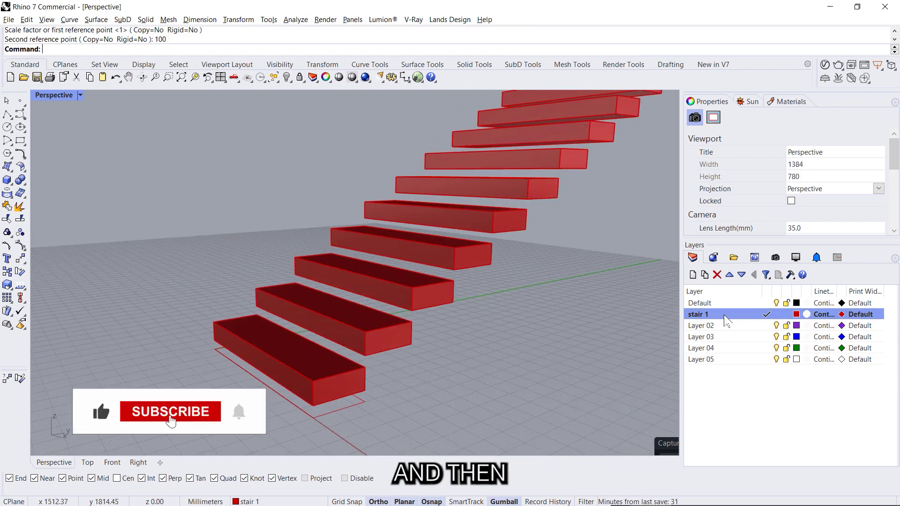
# Step: Draw a straight polyline from the midpoint of the lowest step's bottom front edge to the same midpoint on the top step
pyautogui.click(7, 115)
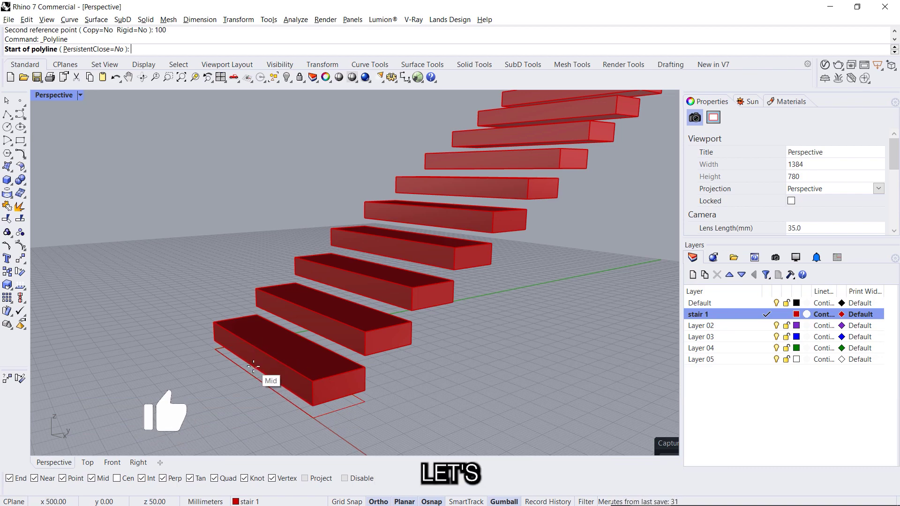
pyautogui.click(257, 350)
pyautogui.scroll(-3, 197, 414)
pyautogui.scroll(2, 376, 288)
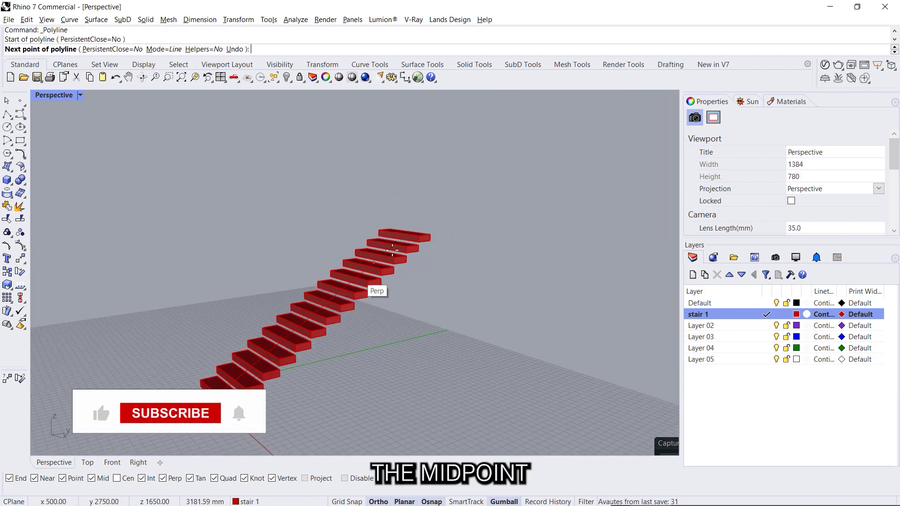
pyautogui.click(399, 234)
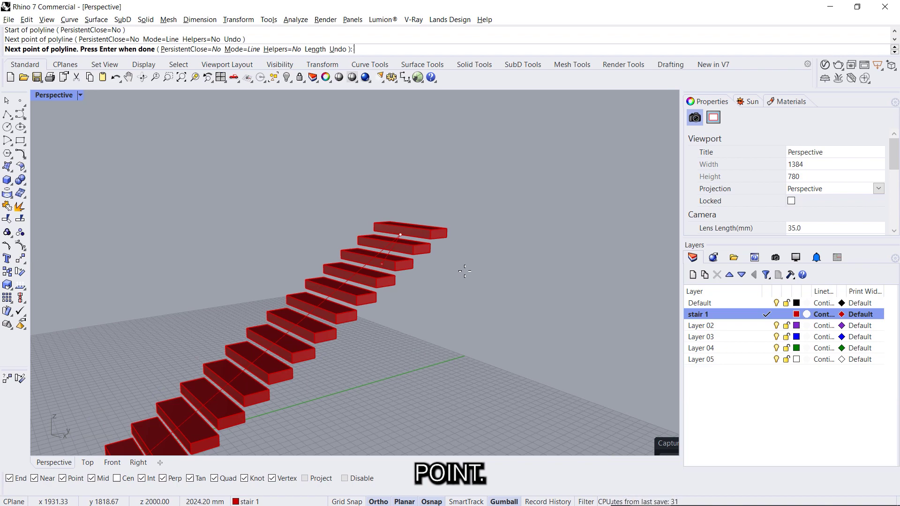
pyautogui.press('Return')
pyautogui.scroll(5, 405, 234)
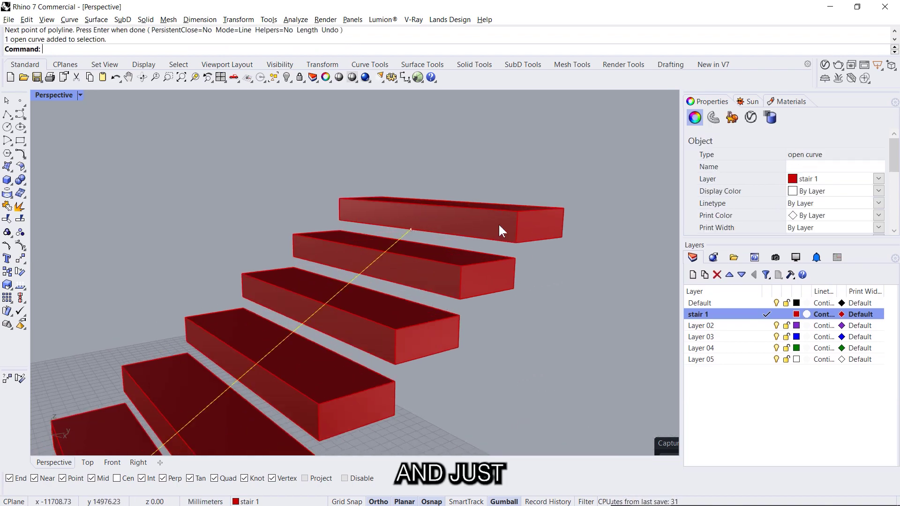
# Step: Examine both ends of the polyline at the lowest and top steps from several angles
pyautogui.scroll(-5, 522, 264)
pyautogui.scroll(2, 401, 277)
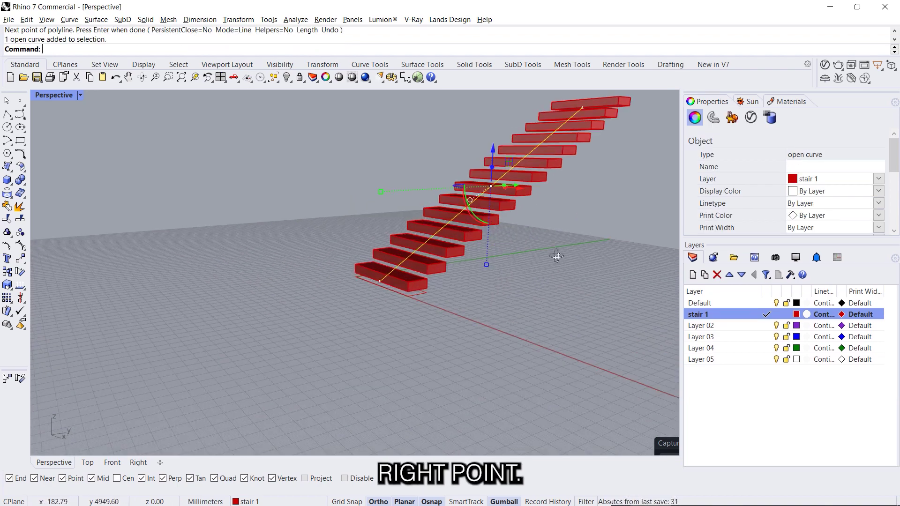
pyautogui.scroll(2, 513, 264)
pyautogui.scroll(-3, 443, 238)
pyautogui.scroll(5, 567, 135)
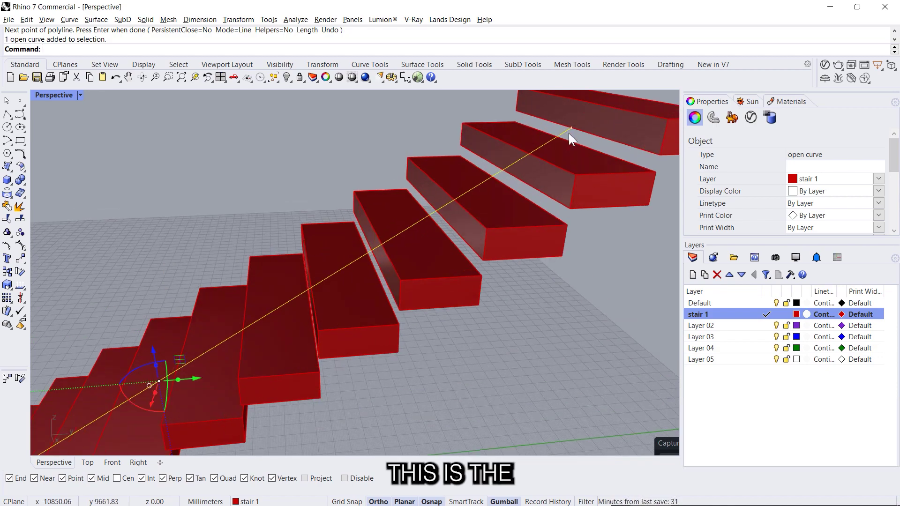
pyautogui.scroll(-7, 569, 133)
pyautogui.moveTo(511, 191); pyautogui.dragTo(487, 249, button='right')
pyautogui.scroll(7, 361, 259)
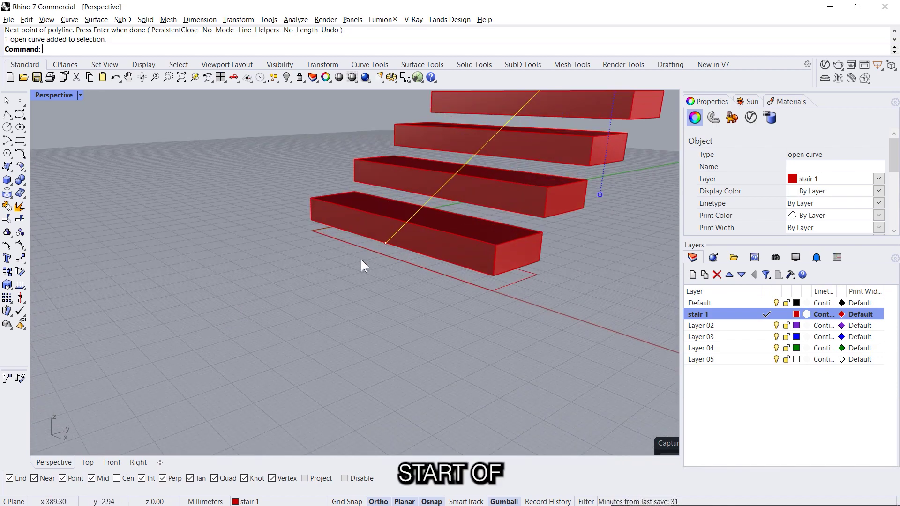
pyautogui.scroll(-7, 361, 260)
pyautogui.scroll(5, 453, 184)
pyautogui.press('Escape')
pyautogui.scroll(-1, 431, 255)
pyautogui.moveTo(437, 256); pyautogui.dragTo(450, 315, button='right')
pyautogui.scroll(5, 454, 299)
# Step: Extrude the diagonal line 250 mm straight down into a vertical surface under the steps
pyautogui.click(454, 299)
pyautogui.scroll(-7, 527, 266)
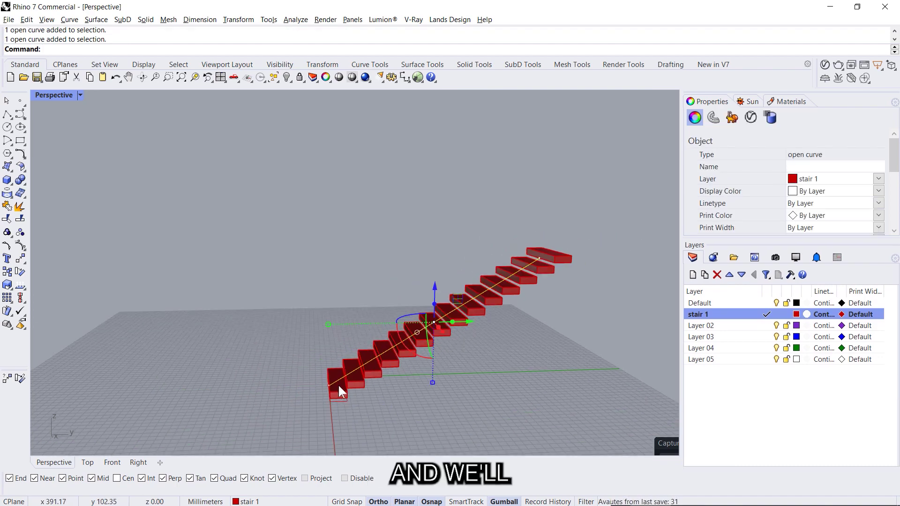
pyautogui.moveTo(339, 386); pyautogui.dragTo(302, 415, button='right')
pyautogui.scroll(6, 303, 414)
pyautogui.click(494, 227)
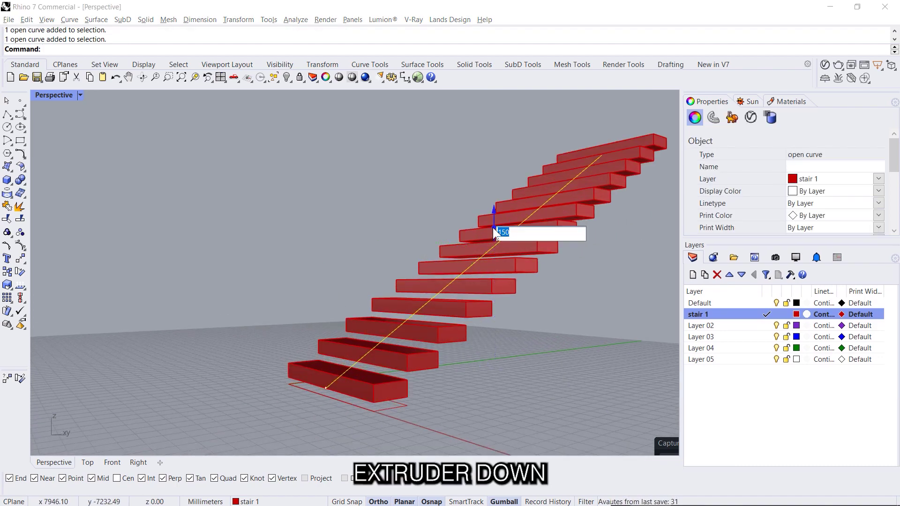
pyautogui.write('-250')
pyautogui.press('Return')
pyautogui.moveTo(643, 322); pyautogui.dragTo(546, 307, button='right')
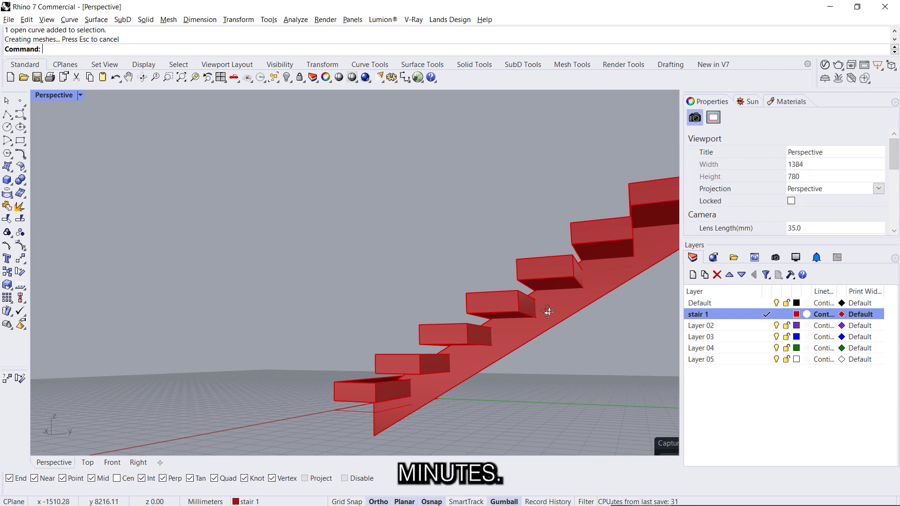
pyautogui.click(483, 346)
pyautogui.click(426, 399)
pyautogui.moveTo(426, 399); pyautogui.dragTo(454, 369, button='right')
pyautogui.click(454, 369)
pyautogui.scroll(-4, 513, 246)
pyautogui.moveTo(513, 246); pyautogui.dragTo(517, 254)
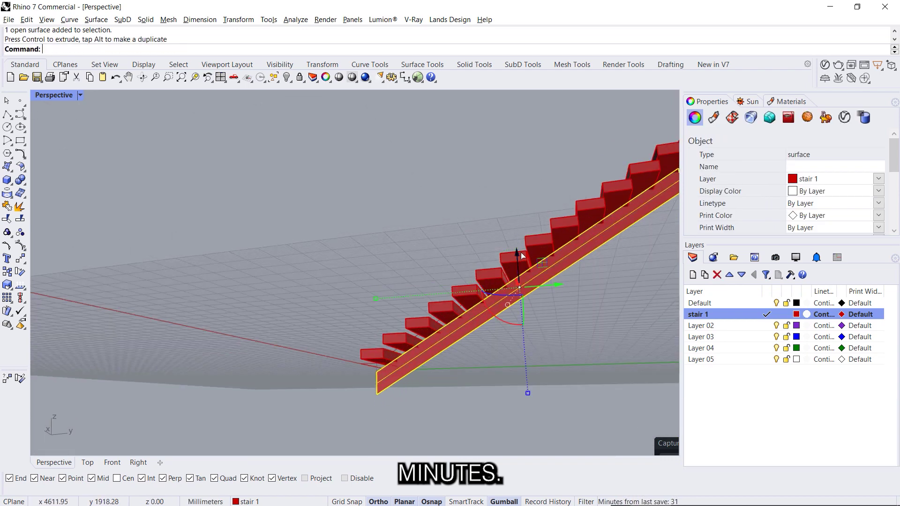
pyautogui.hotkey('ctrl', 'z')
# Step: Move the bottom edge of the extruded diagonal surface up 100 mm
pyautogui.moveTo(518, 254); pyautogui.dragTo(516, 305, button='right')
pyautogui.scroll(8, 517, 305)
pyautogui.keyDown('ctrl'); pyautogui.keyDown('shift'); pyautogui.click(508, 290); pyautogui.keyUp('shift'); pyautogui.keyUp('ctrl')
pyautogui.press('Escape')
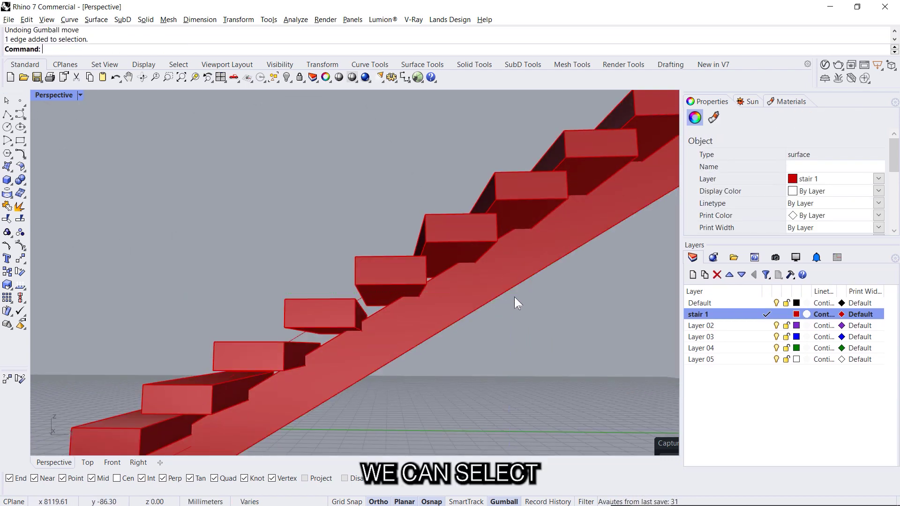
pyautogui.scroll(-4, 512, 297)
pyautogui.keyDown('ctrl'); pyautogui.keyDown('shift'); pyautogui.click(504, 297); pyautogui.keyUp('shift'); pyautogui.keyUp('ctrl')
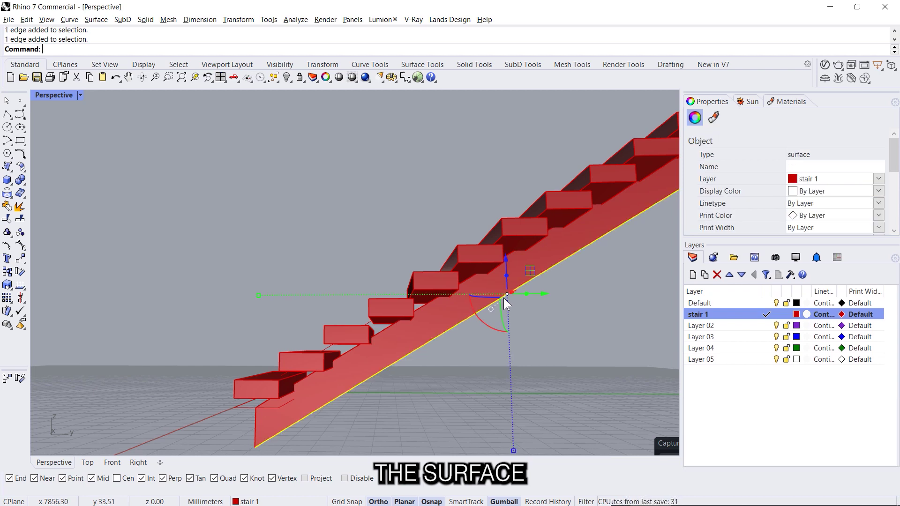
pyautogui.click(507, 258)
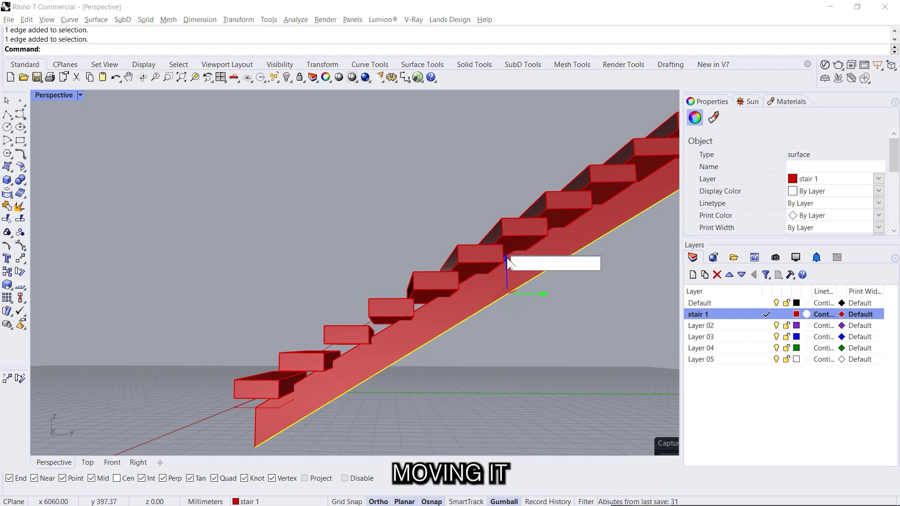
pyautogui.write('100')
pyautogui.press('Return')
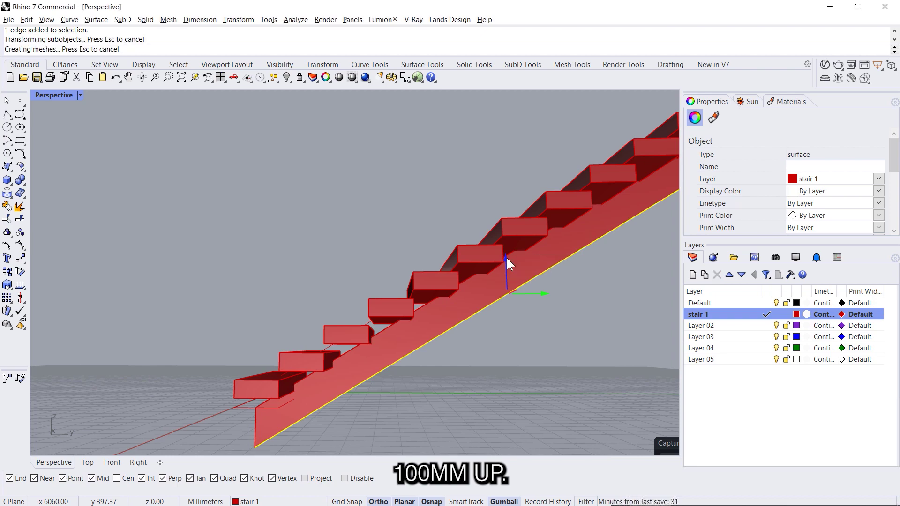
pyautogui.click(587, 330)
# Step: Extrude the diagonal surface 50 mm to both sides as a solid stringer and delete the source surface
pyautogui.moveTo(155, 377); pyautogui.dragTo(483, 198, button='right')
pyautogui.click(356, 293)
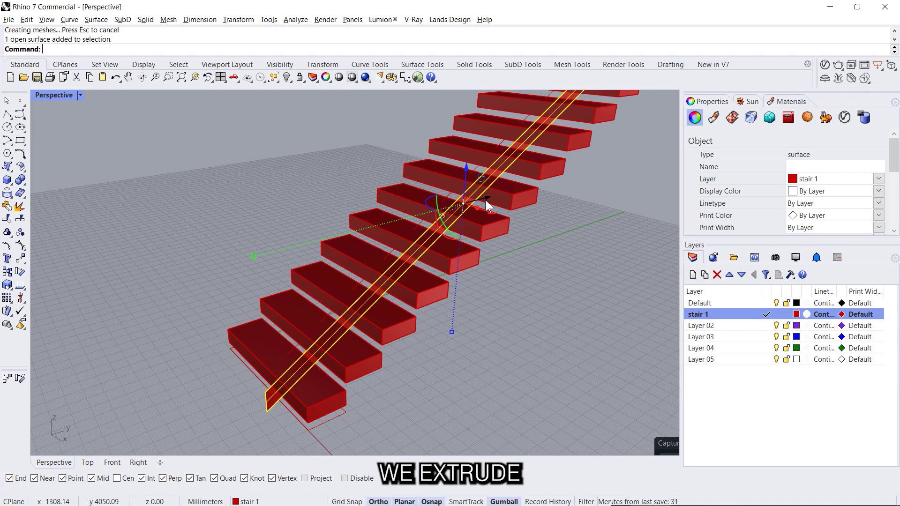
pyautogui.write('xtrudeCrv')
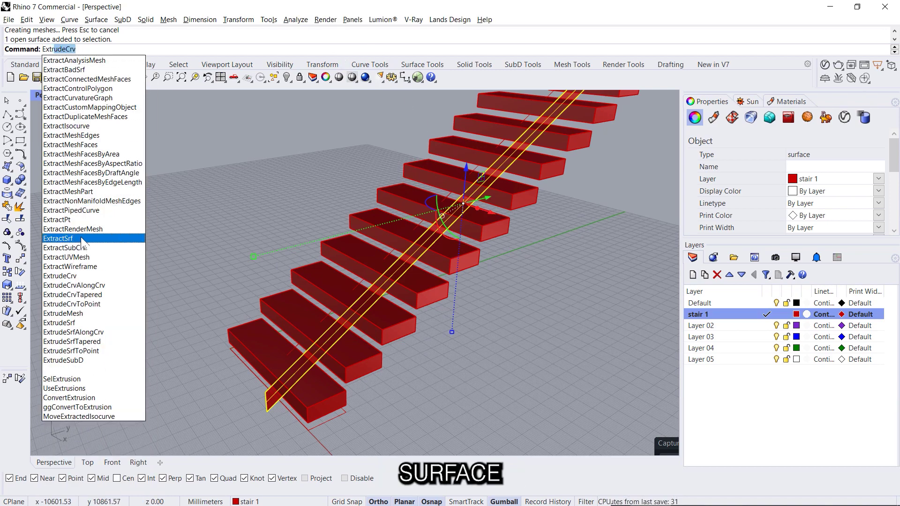
pyautogui.click(83, 324)
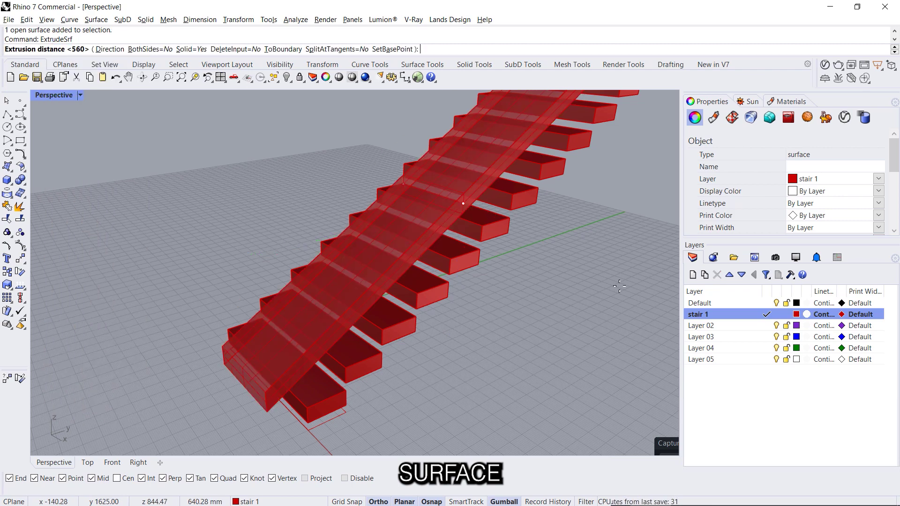
pyautogui.moveTo(521, 296); pyautogui.dragTo(486, 280, button='right')
pyautogui.write('b')
pyautogui.press('Return')
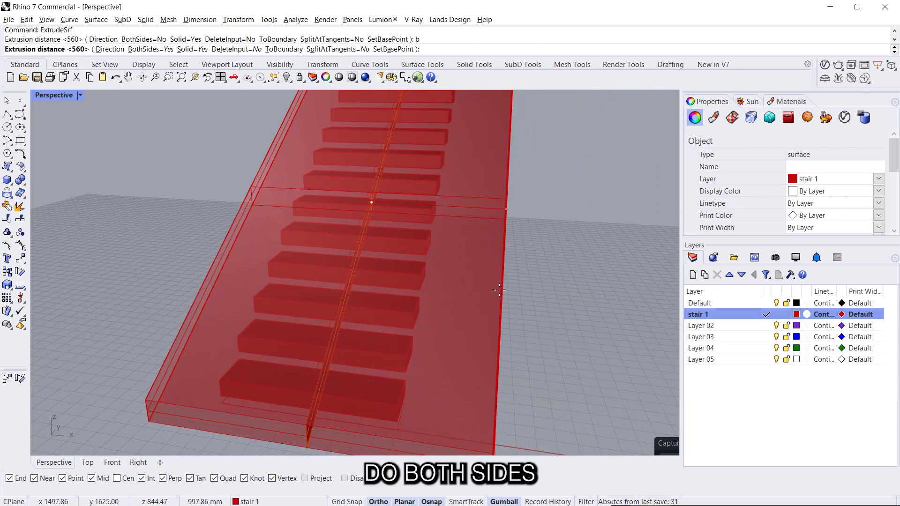
pyautogui.write('50')
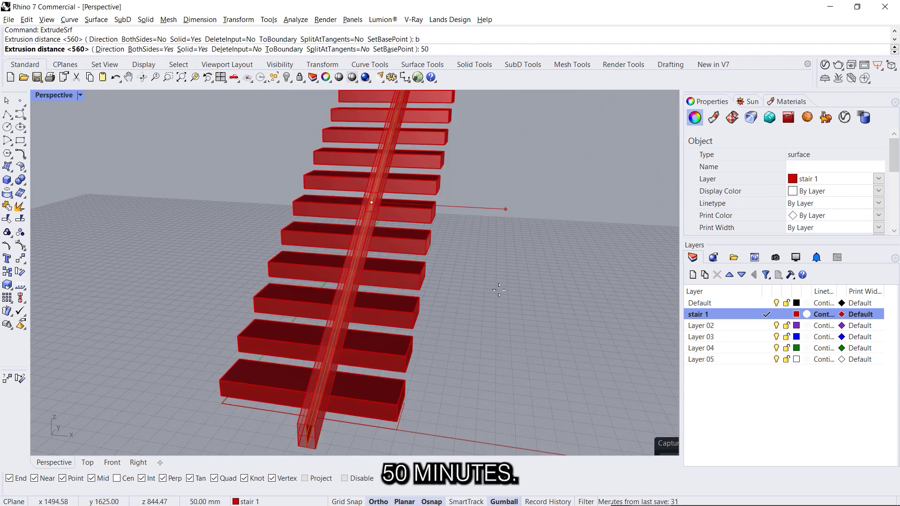
pyautogui.press('Return')
pyautogui.press('Delete')
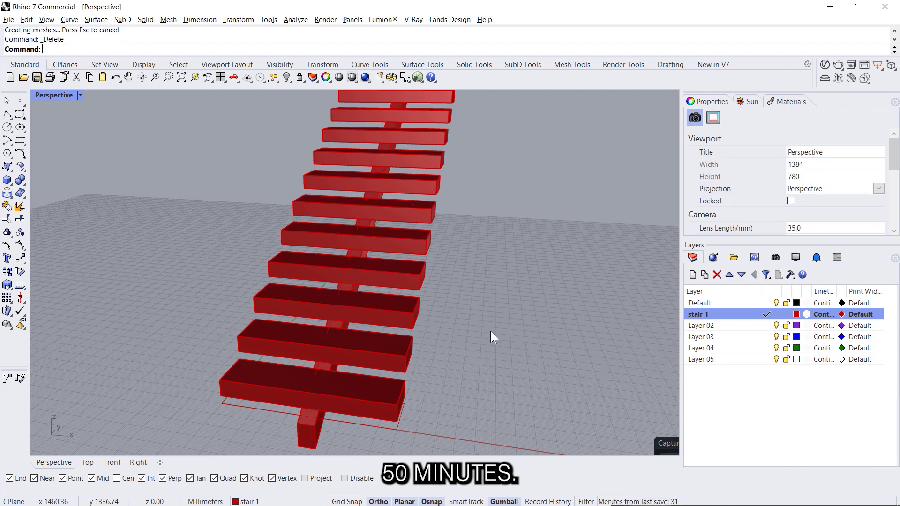
# Step: Examine from above and below how the stringer meets the lowest steps
pyautogui.moveTo(490, 331)
pyautogui.mouseDown(button='right')
pyautogui.moveTo(431, 324)
pyautogui.moveTo(445, 351)
pyautogui.moveTo(488, 332)
pyautogui.mouseUp(button='right')
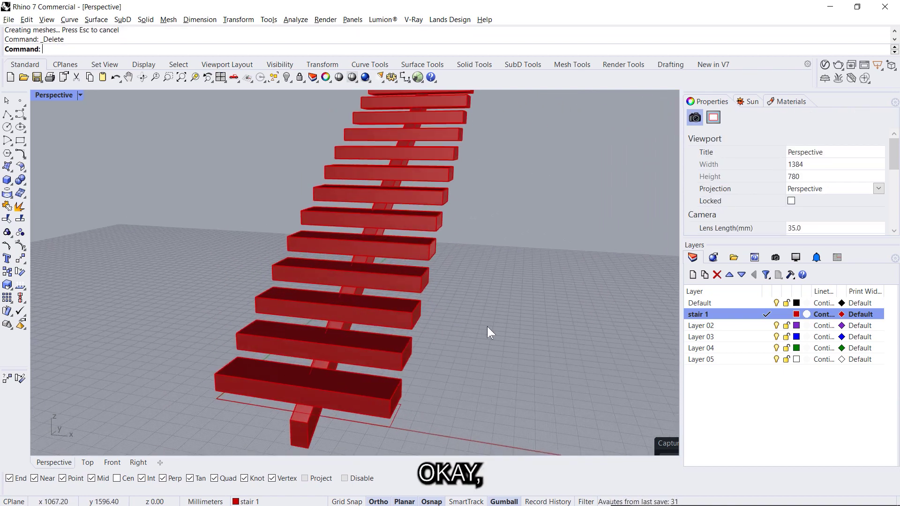
pyautogui.moveTo(346, 374); pyautogui.dragTo(474, 353, button='right')
pyautogui.scroll(3, 320, 385)
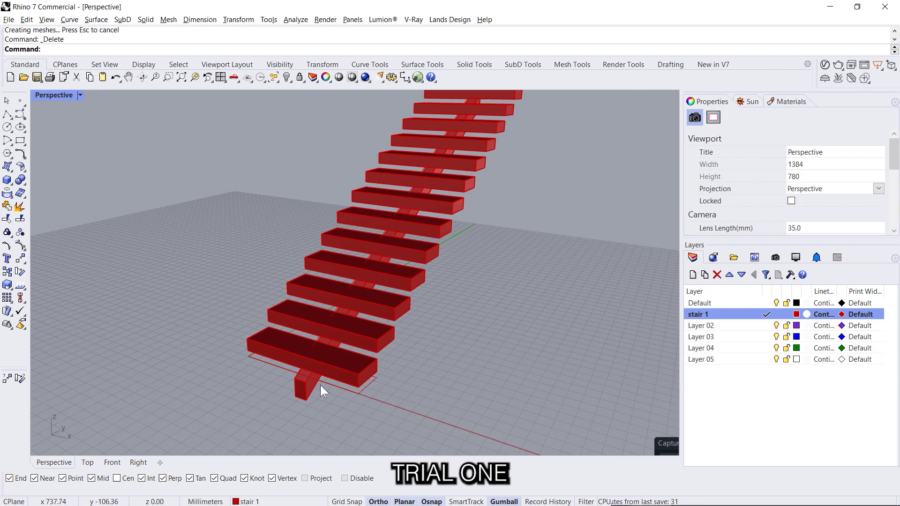
pyautogui.moveTo(320, 384); pyautogui.dragTo(394, 328, button='right')
pyautogui.scroll(2, 315, 375)
pyautogui.scroll(2, 315, 374)
pyautogui.click(339, 359)
pyautogui.press('Escape')
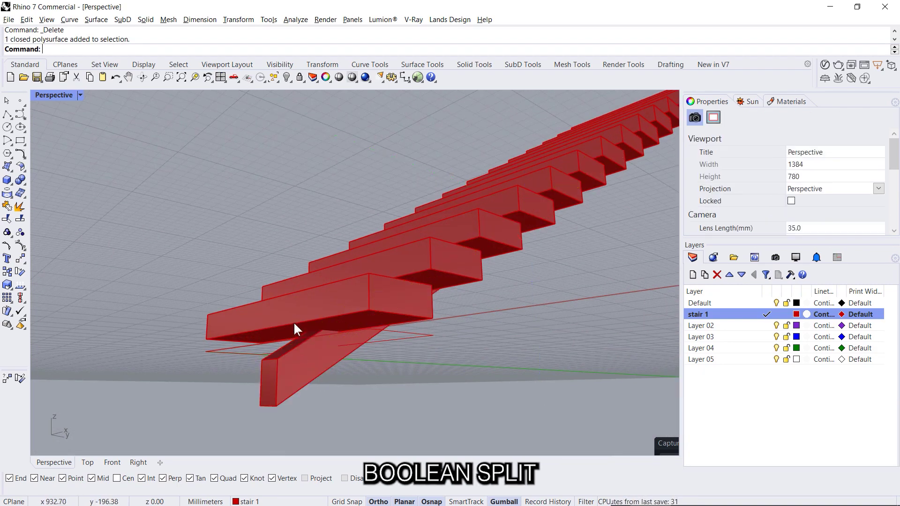
pyautogui.moveTo(639, 266); pyautogui.dragTo(311, 358, button='right')
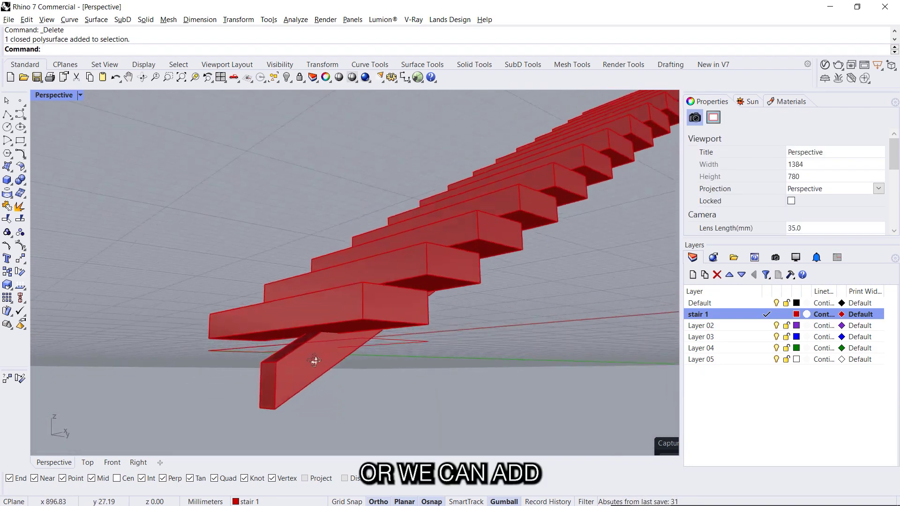
# Step: Open the lowest step's block for editing and draw a box at the tread's underside across the stringer's width
pyautogui.scroll(3, 351, 315)
pyautogui.doubleClick(375, 305)
pyautogui.moveTo(457, 341); pyautogui.dragTo(279, 381, button='right')
pyautogui.scroll(3, 289, 316)
pyautogui.moveTo(290, 316); pyautogui.dragTo(377, 367, button='right')
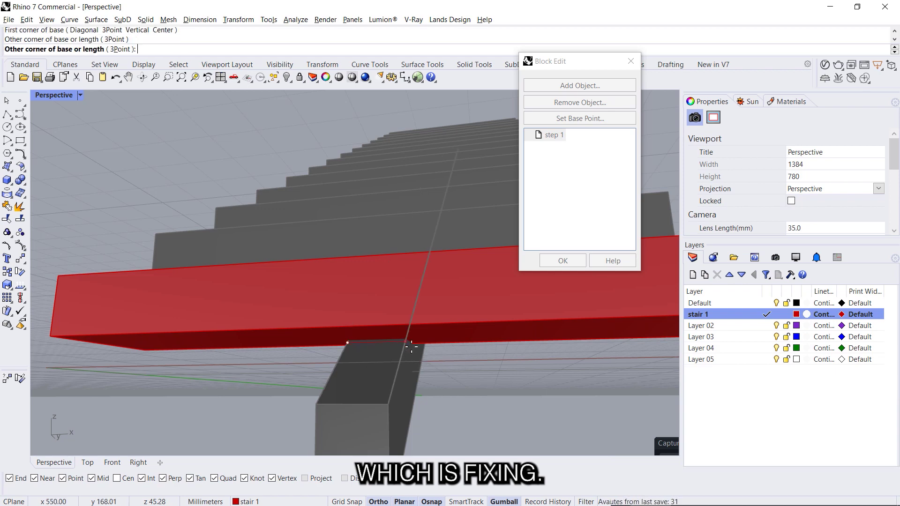
pyautogui.click(388, 319)
pyautogui.click(390, 334)
pyautogui.press('Escape')
# Step: Move the box's bottom face down 20 mm to form a fixing plate under the tread
pyautogui.moveTo(390, 334); pyautogui.dragTo(295, 334, button='right')
pyautogui.keyDown('ctrl'); pyautogui.keyDown('shift'); pyautogui.click(295, 334); pyautogui.keyUp('shift'); pyautogui.keyUp('ctrl')
pyautogui.click(302, 292)
pyautogui.write('-20')
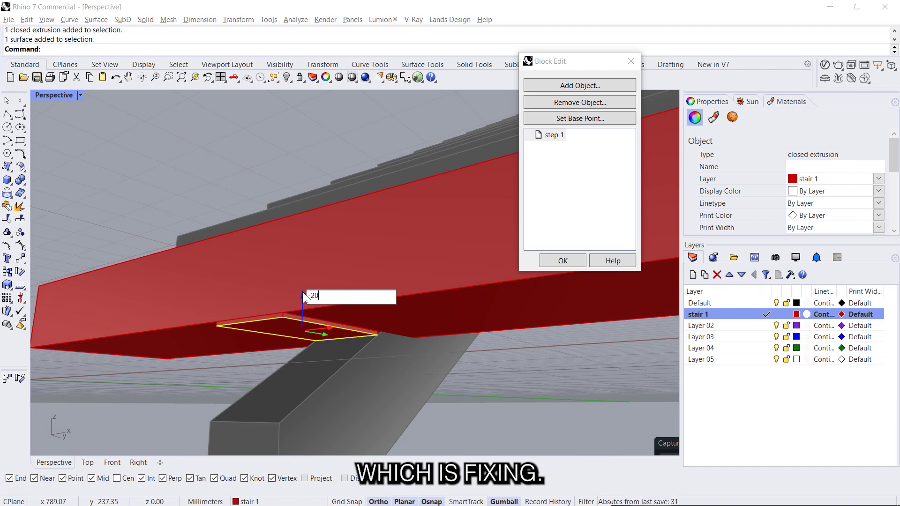
pyautogui.press('Return')
pyautogui.press('Escape')
# Step: Reposition the fixing plate and scale it wider along the tread's length, finishing the block edit
pyautogui.moveTo(303, 292); pyautogui.dragTo(394, 361, button='right')
pyautogui.click(312, 392)
pyautogui.moveTo(311, 392); pyautogui.dragTo(295, 399)
pyautogui.scroll(-4, 362, 388)
pyautogui.click(328, 375)
pyautogui.moveTo(361, 388); pyautogui.dragTo(429, 385, button='right')
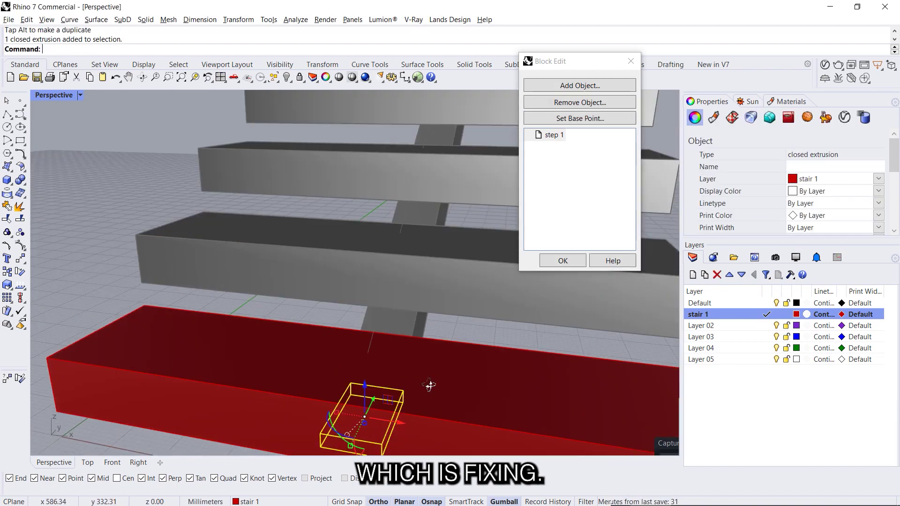
pyautogui.moveTo(336, 413); pyautogui.dragTo(197, 393)
pyautogui.press('Escape')
pyautogui.scroll(-5, 202, 394)
pyautogui.moveTo(328, 399); pyautogui.dragTo(413, 347, button='right')
pyautogui.click(568, 260)
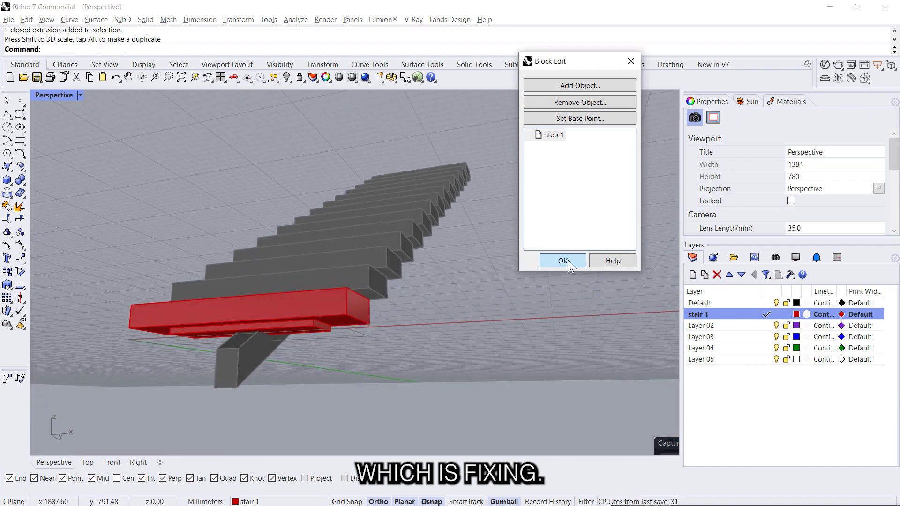
# Step: Examine up close how the fixing plates, treads and stringer meet beneath the steps
pyautogui.moveTo(469, 305); pyautogui.dragTo(357, 345, button='right')
pyautogui.click(385, 274)
pyautogui.moveTo(385, 274); pyautogui.dragTo(271, 331, button='right')
pyautogui.press('Escape')
pyautogui.scroll(10, 293, 319)
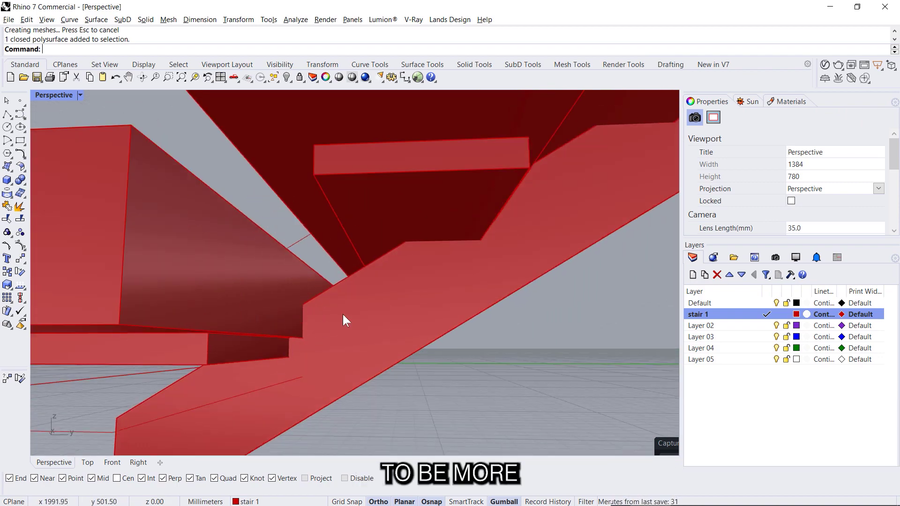
pyautogui.moveTo(342, 313); pyautogui.dragTo(418, 334, button='right')
pyautogui.click(314, 284)
pyautogui.press('Escape')
# Step: Open the lowest step's block, step 1, for editing and add the stringer to it
pyautogui.doubleClick(388, 277)
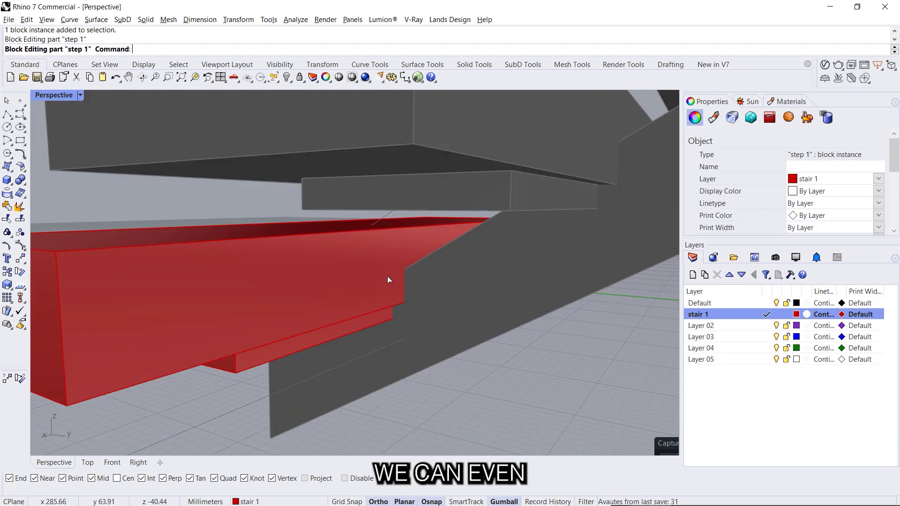
pyautogui.click(577, 86)
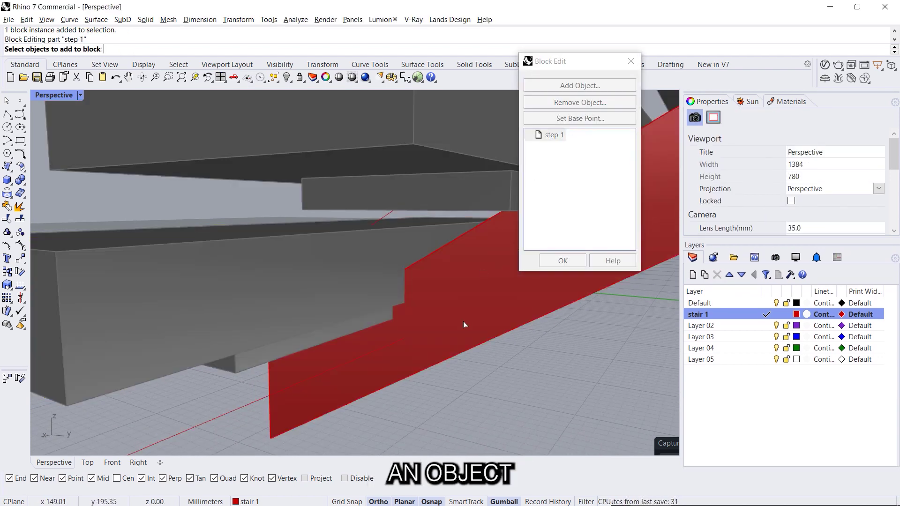
pyautogui.click(451, 308)
pyautogui.press('Return')
# Step: Boolean-subtract the stringer from the tread to cut a notch where they meet, finishing the block edit
pyautogui.click(374, 280)
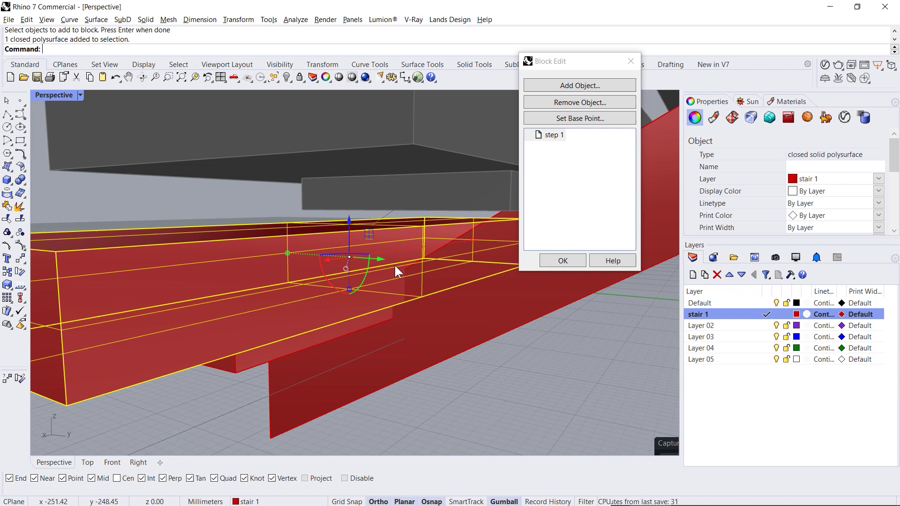
pyautogui.write('BD')
pyautogui.press('Return')
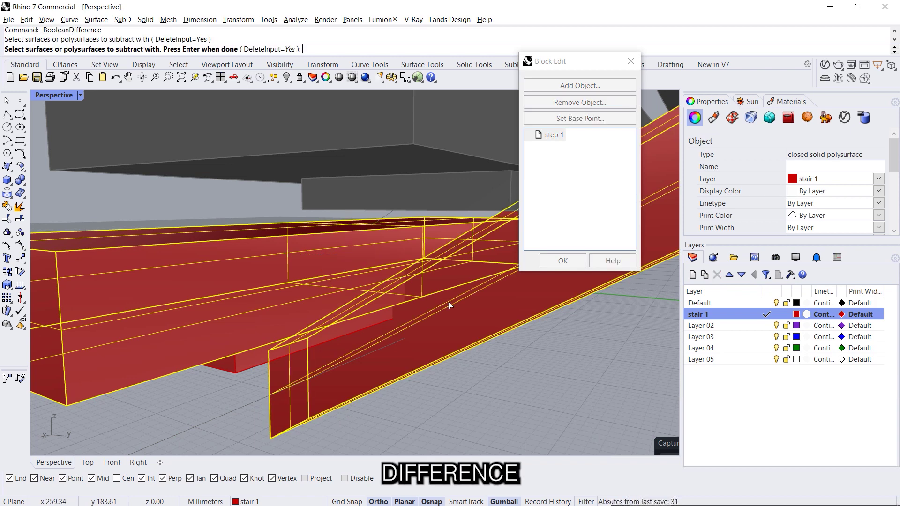
pyautogui.click(426, 297)
pyautogui.press('Return')
pyautogui.moveTo(476, 364); pyautogui.dragTo(366, 327, button='right')
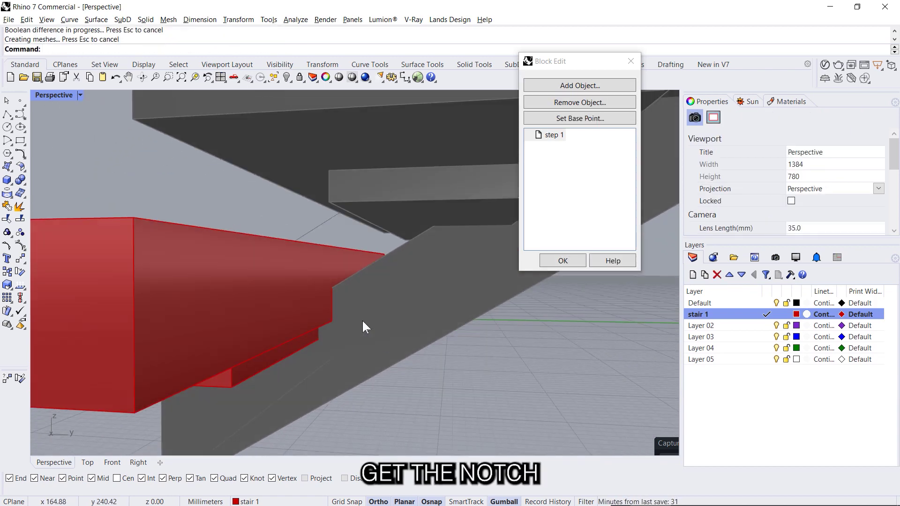
pyautogui.click(563, 260)
# Step: Set the Perspective view to Rendered display and examine the staircase from several angles
pyautogui.moveTo(463, 261); pyautogui.dragTo(395, 318, button='right')
pyautogui.scroll(-4, 309, 352)
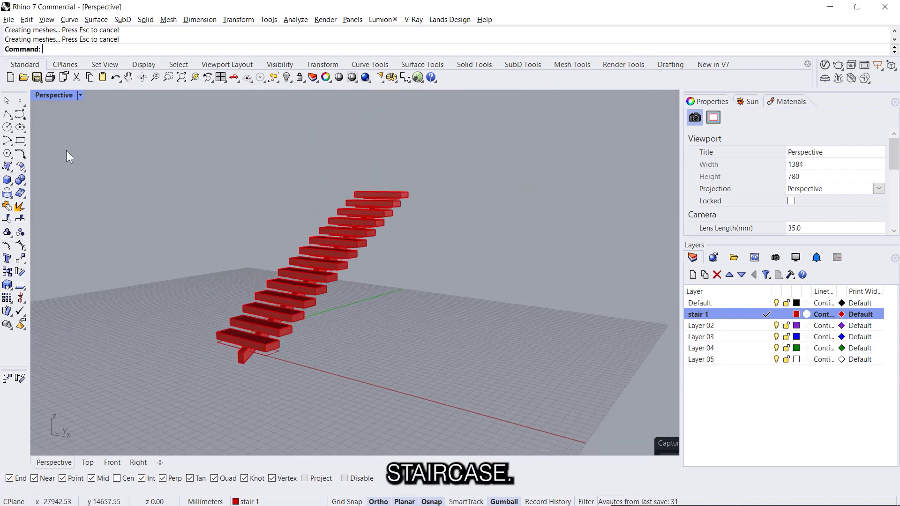
pyautogui.click(74, 99)
pyautogui.click(122, 75)
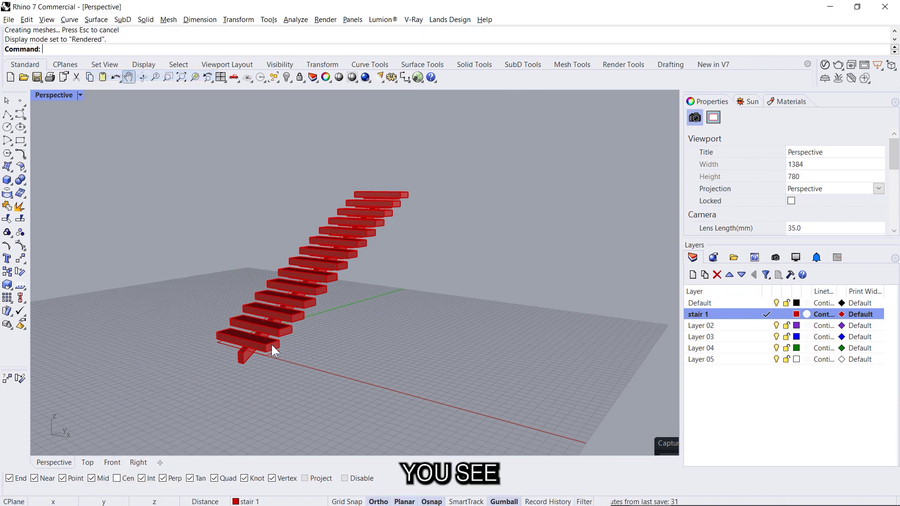
pyautogui.scroll(6, 276, 331)
pyautogui.scroll(-3, 294, 296)
pyautogui.moveTo(294, 296); pyautogui.dragTo(181, 310, button='right')
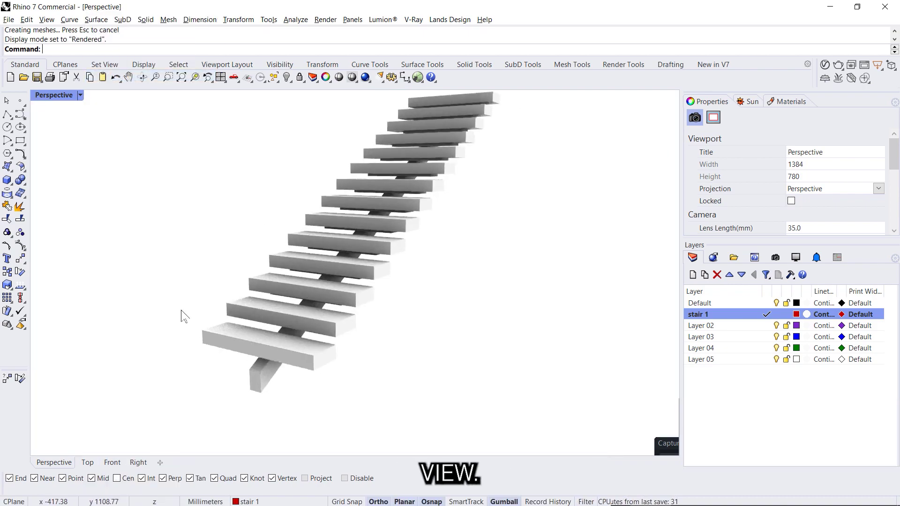
pyautogui.moveTo(241, 305); pyautogui.dragTo(264, 372, button='right')
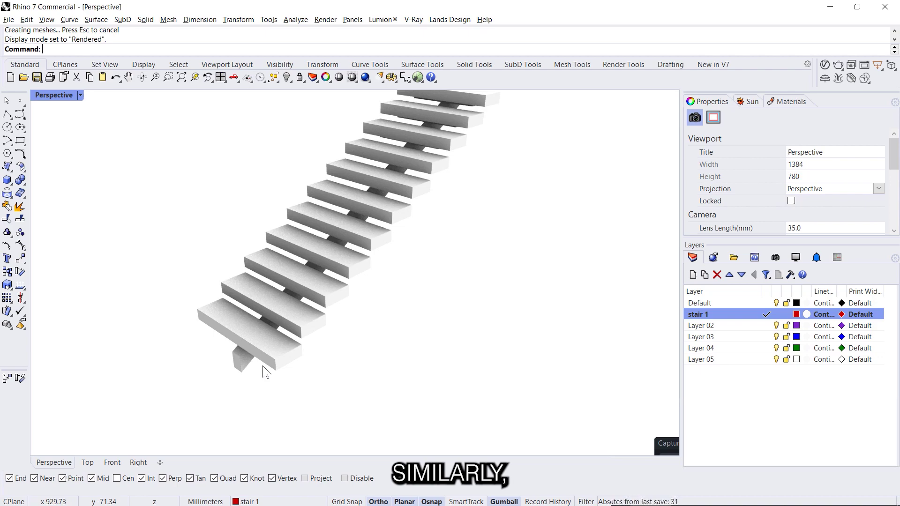
# Step: Check the Cedar and Stone House railing photo in the browser, and rename Layer 02 in Rhino as RAILING, making it current
pyautogui.hotkey('alt', 'Tab')
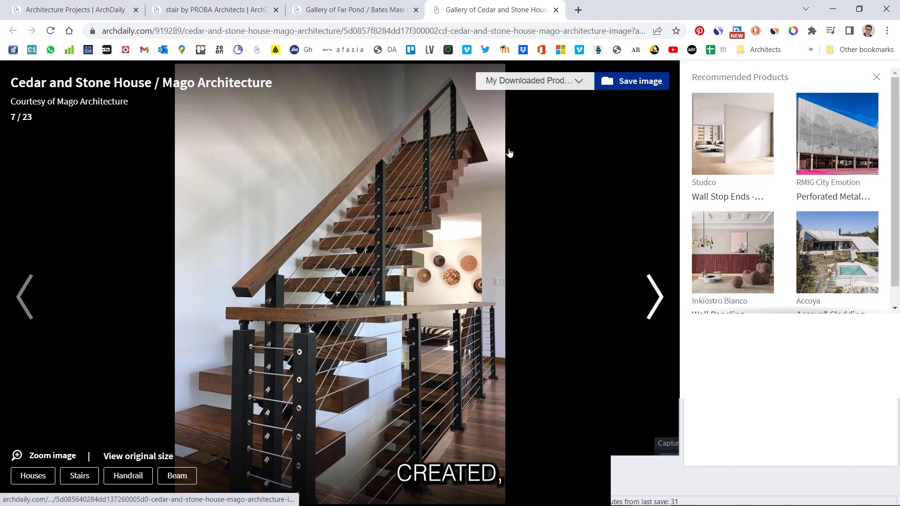
pyautogui.hotkey('alt', 'Tab')
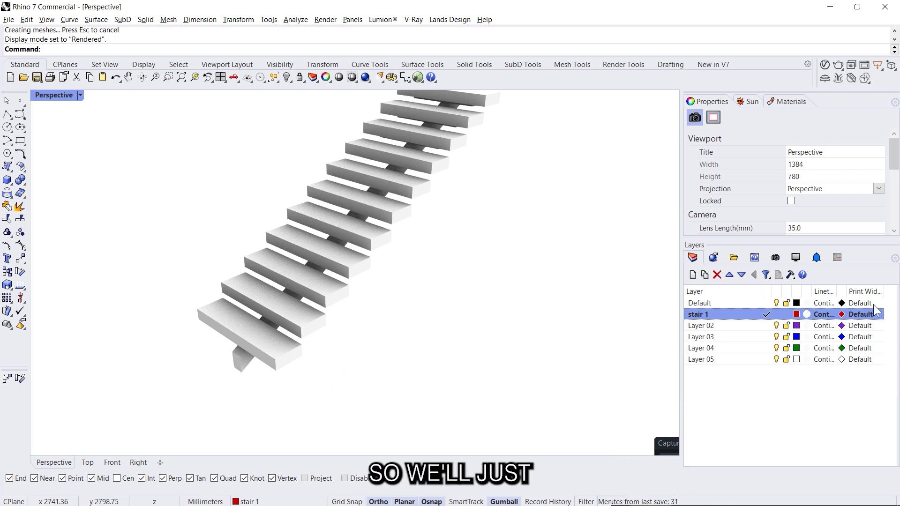
pyautogui.doubleClick(711, 327)
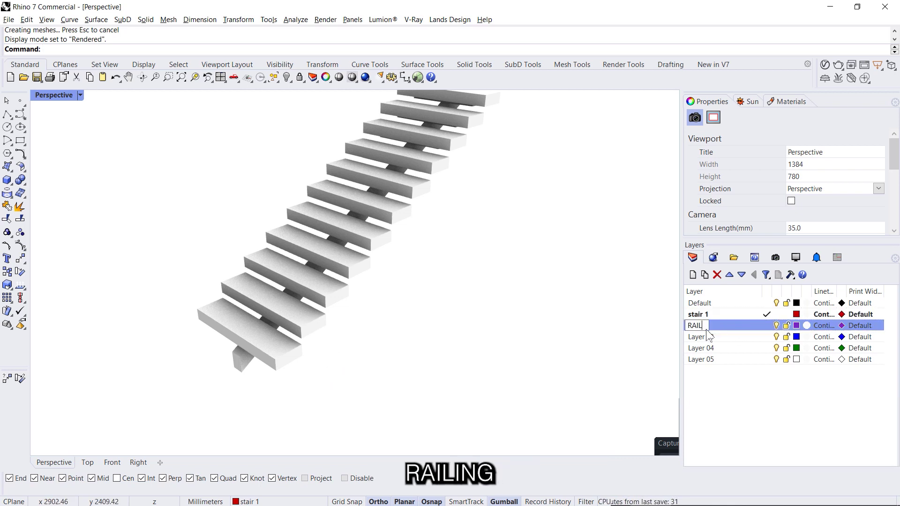
pyautogui.click(765, 326)
# Step: Return to Shaded display and draw a straight line along the treads' outer ends, from the lowest to the highest step
pyautogui.hotkey('ctrl', 'alt', 's')
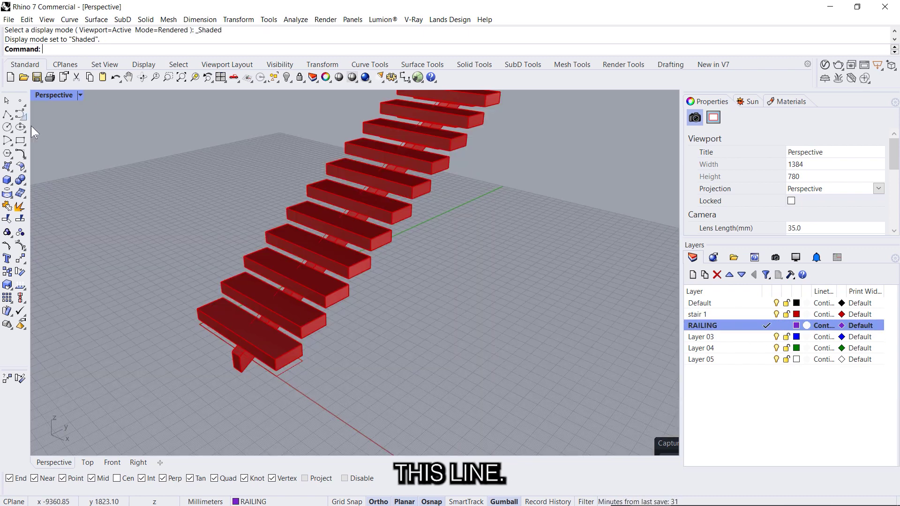
pyautogui.click(275, 359)
pyautogui.scroll(-4, 275, 359)
pyautogui.moveTo(439, 163)
pyautogui.keyDown('shift'); pyautogui.mouseDown(button='right')
pyautogui.moveTo(378, 261)
pyautogui.moveTo(452, 184)
pyautogui.mouseUp(button='right'); pyautogui.keyUp('shift')
pyautogui.click(379, 261)
pyautogui.press('Return')
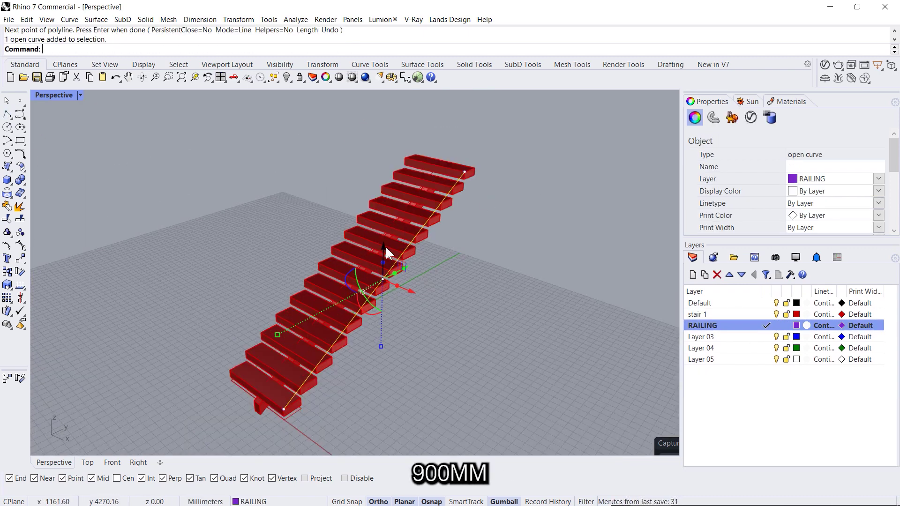
# Step: Move the railing line up 900 mm above the treads
pyautogui.click(383, 246)
pyautogui.write('900')
pyautogui.press('Return')
pyautogui.press('Escape')
pyautogui.click(336, 267)
pyautogui.moveTo(430, 262); pyautogui.dragTo(418, 207, button='right')
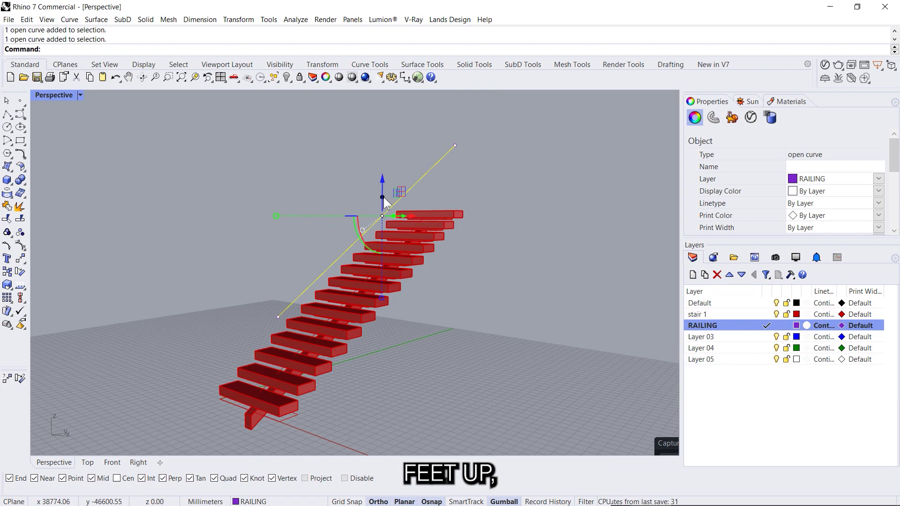
# Step: Extrude the raised railing line 50 mm vertically downward into a surface
pyautogui.click(383, 197)
pyautogui.press('Escape')
pyautogui.click(382, 197)
pyautogui.write('-50')
pyautogui.press('Return')
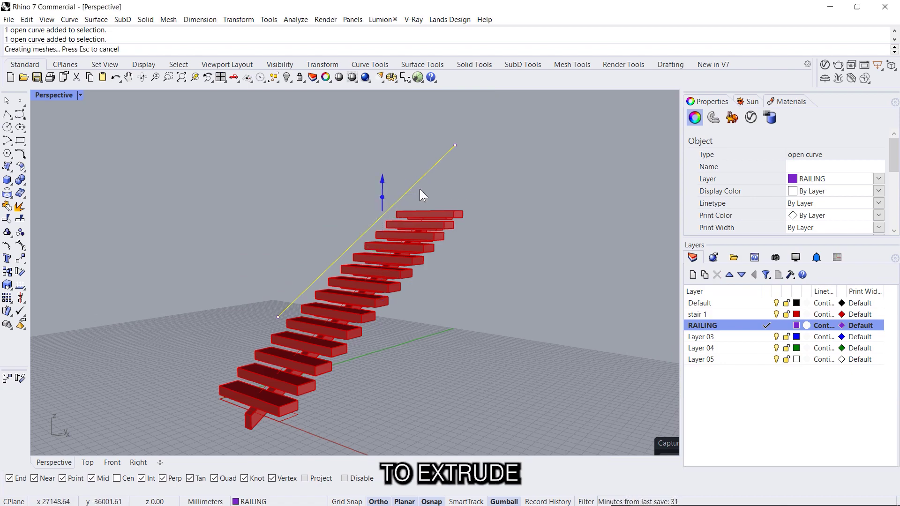
# Step: Extrude the railing surface sideways by -50 mm to form a solid handrail
pyautogui.click(424, 181)
pyautogui.click(454, 220)
pyautogui.moveTo(399, 265); pyautogui.dragTo(451, 271, button='right')
pyautogui.scroll(3, 382, 216)
pyautogui.click(381, 215)
pyautogui.write('-50')
pyautogui.press('Return')
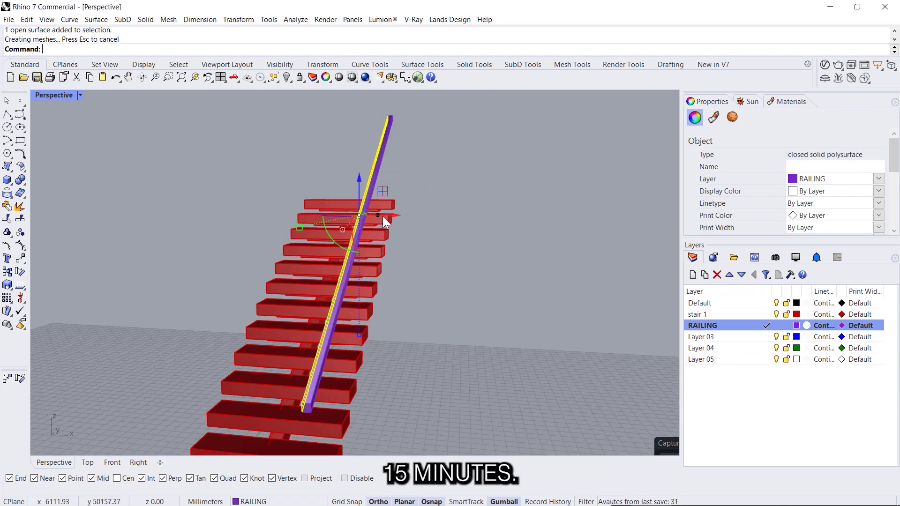
pyautogui.press('Escape')
# Step: Draw a 50 by 50 mm box as a railing post on the lowest tread's outer edge, rising to the handrail
pyautogui.moveTo(403, 253); pyautogui.dragTo(323, 323, button='right')
pyautogui.scroll(6, 308, 358)
pyautogui.click(6, 180)
pyautogui.scroll(5, 307, 370)
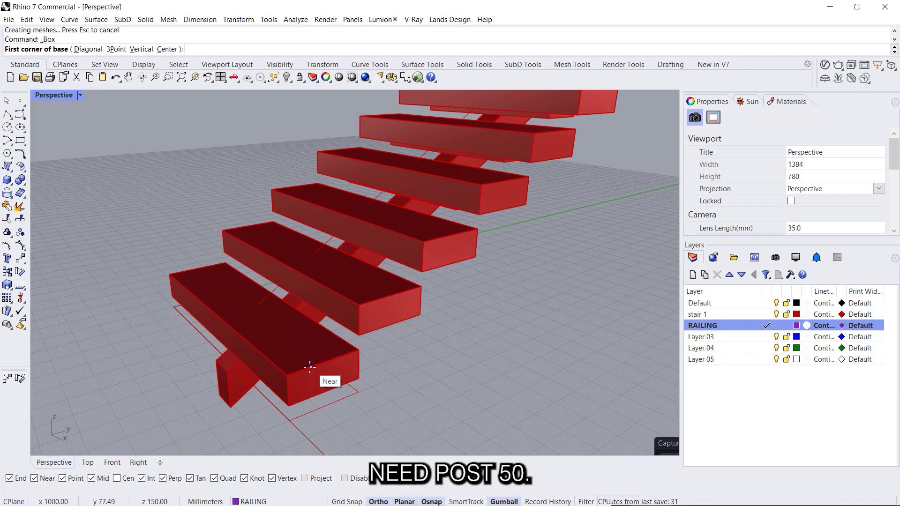
pyautogui.click(324, 362)
pyautogui.press('Return')
pyautogui.scroll(-12, 323, 335)
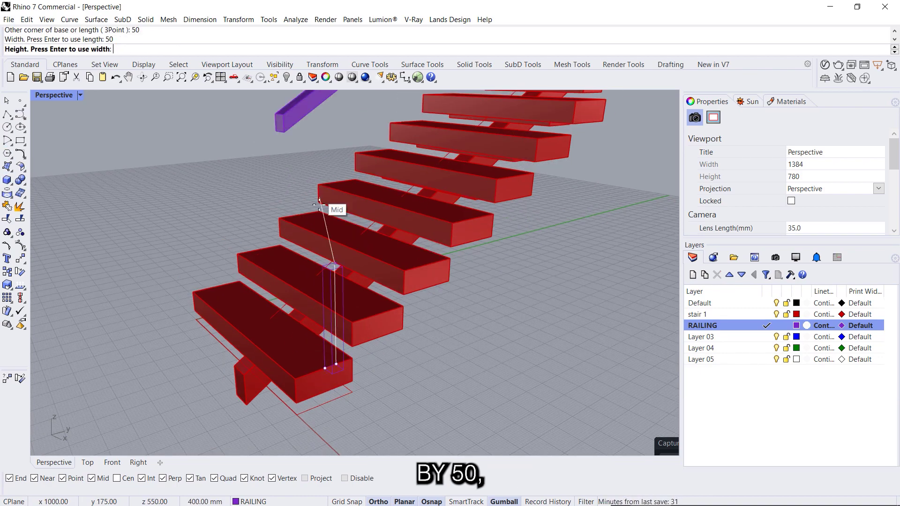
pyautogui.click(275, 153)
# Step: Move the post slightly by its base point to align it at the lowest tread's outer edge
pyautogui.scroll(8, 283, 202)
pyautogui.moveTo(296, 196); pyautogui.dragTo(332, 221, button='right')
pyautogui.scroll(5, 324, 405)
pyautogui.click(327, 352)
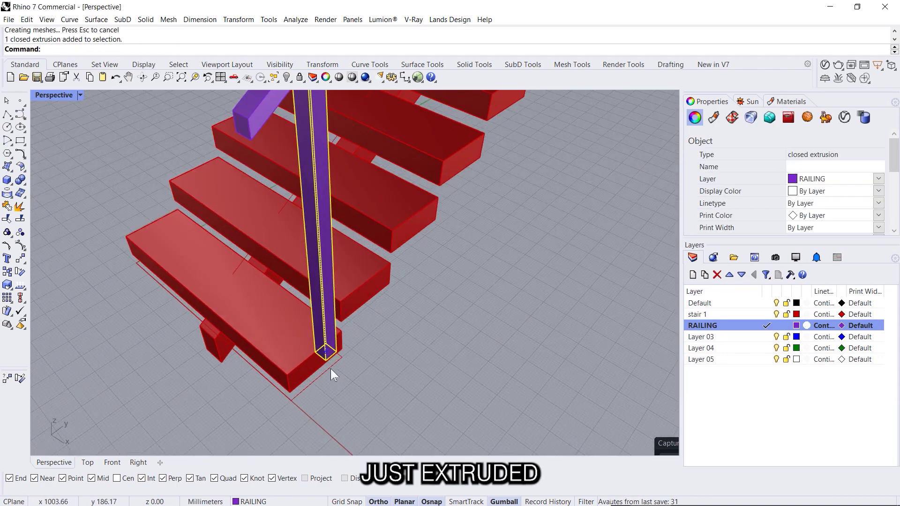
pyautogui.write('m')
pyautogui.press('Return')
pyautogui.click(331, 356)
pyautogui.click(322, 352)
pyautogui.scroll(-5, 323, 353)
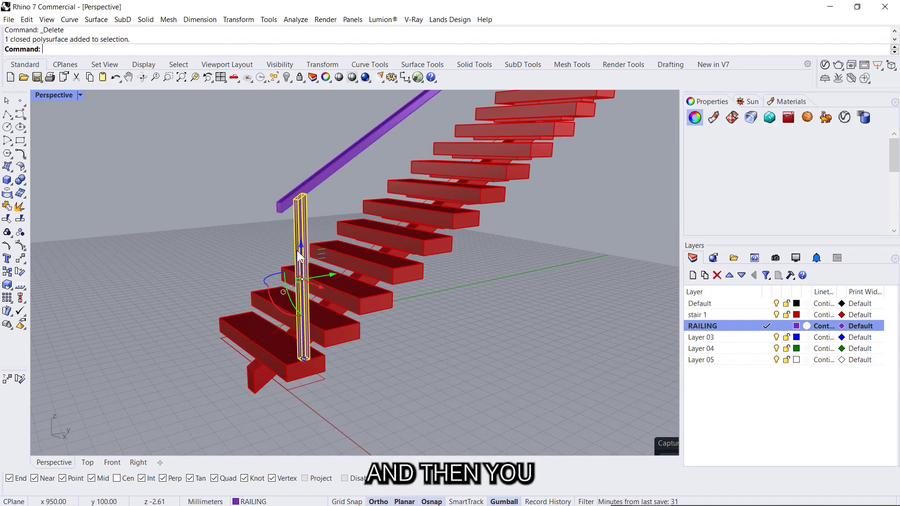
# Step: Copy the post onto every third step up the stairs, placing four more posts beneath the handrail
pyautogui.scroll(3, 300, 306)
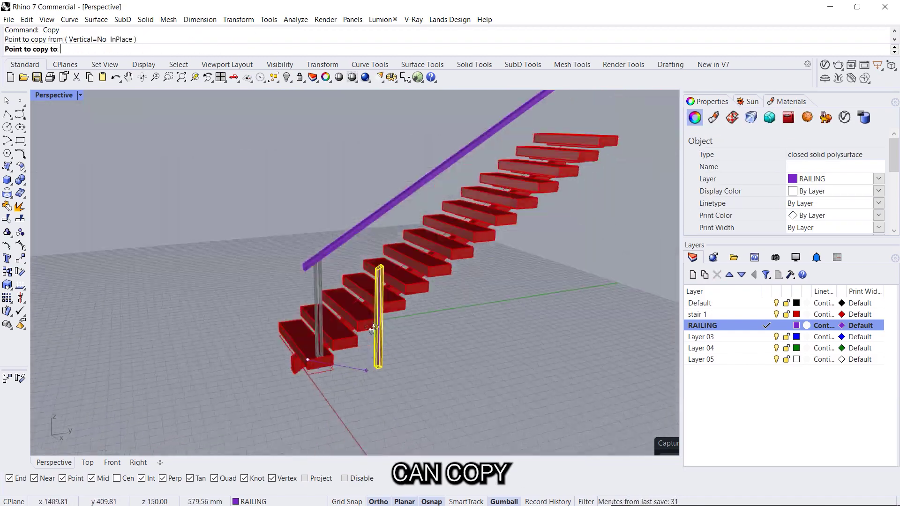
pyautogui.scroll(3, 372, 310)
pyautogui.click(372, 309)
pyautogui.keyDown('shift'); pyautogui.moveTo(497, 187); pyautogui.dragTo(429, 271, button='right'); pyautogui.keyUp('shift')
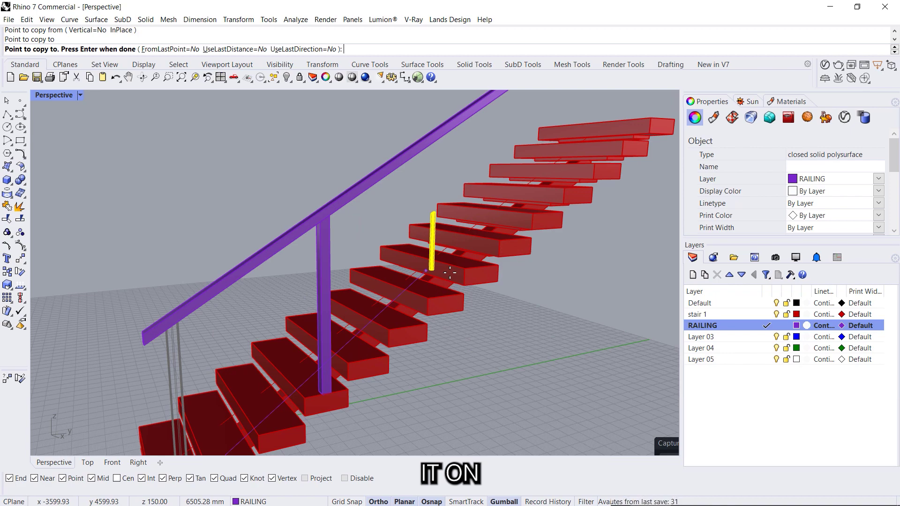
pyautogui.scroll(-2, 427, 303)
pyautogui.click(426, 300)
pyautogui.click(517, 230)
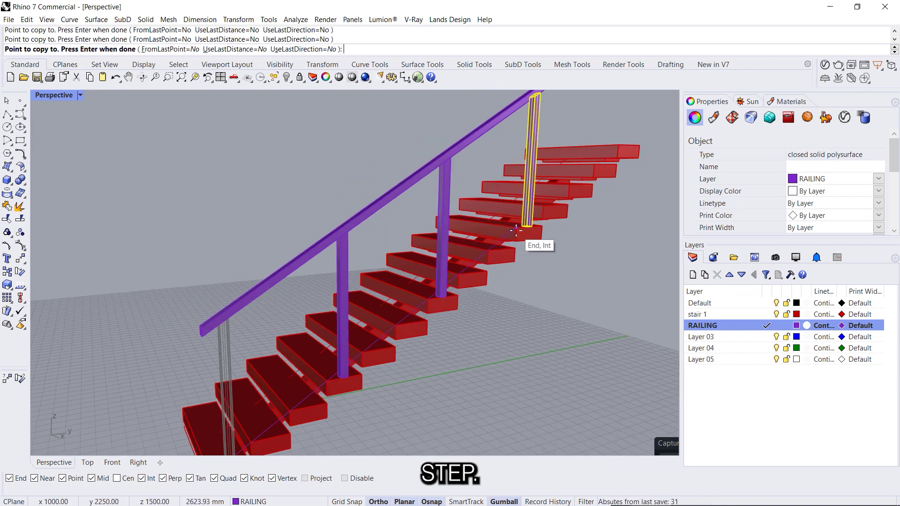
pyautogui.click(594, 165)
pyautogui.rightClick(565, 202)
# Step: Rename Layer 05 as WALL & fLOOR
pyautogui.moveTo(565, 202); pyautogui.dragTo(404, 342, button='right')
pyautogui.click(573, 217)
pyautogui.click(754, 339)
pyautogui.doubleClick(742, 362)
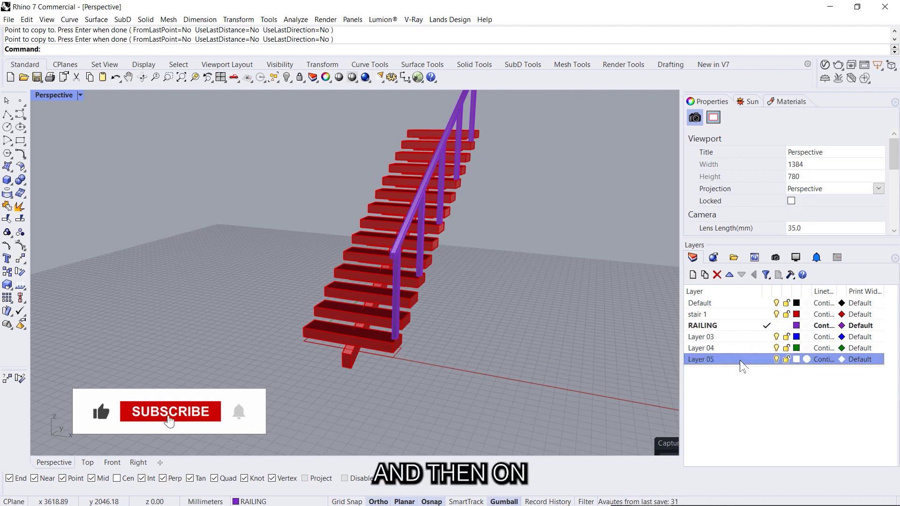
pyautogui.write('WALL')
pyautogui.press('Return')
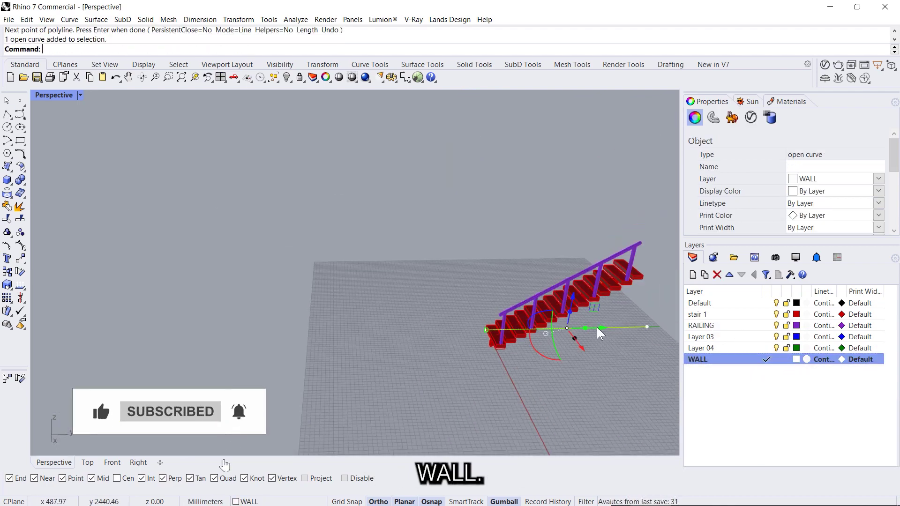
pyautogui.doubleClick(710, 359)
pyautogui.write('WALL & FLOOR')
pyautogui.press('Return')
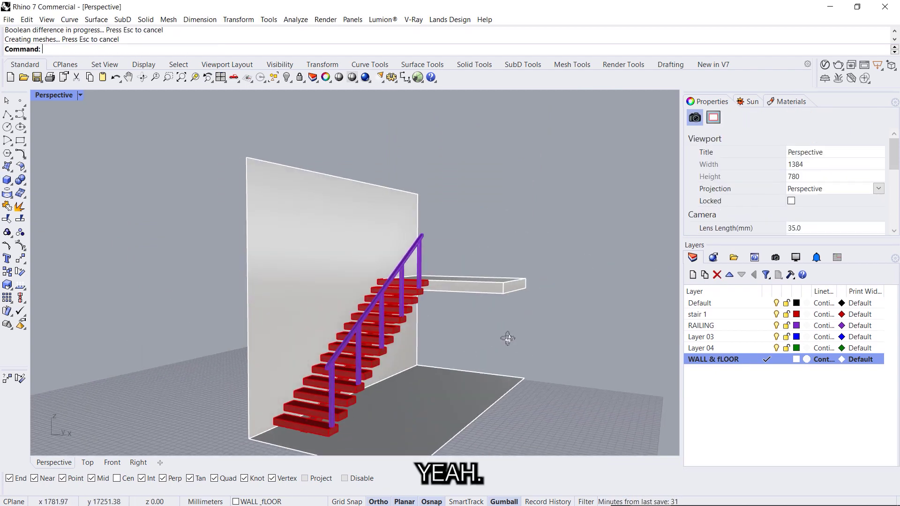
# Step: Check the Far Pond stair photo in the browser, and create a new layer named STAIR 2 in Rhino
pyautogui.moveTo(463, 232); pyautogui.dragTo(390, 249, button='right')
pyautogui.scroll(-4, 390, 249)
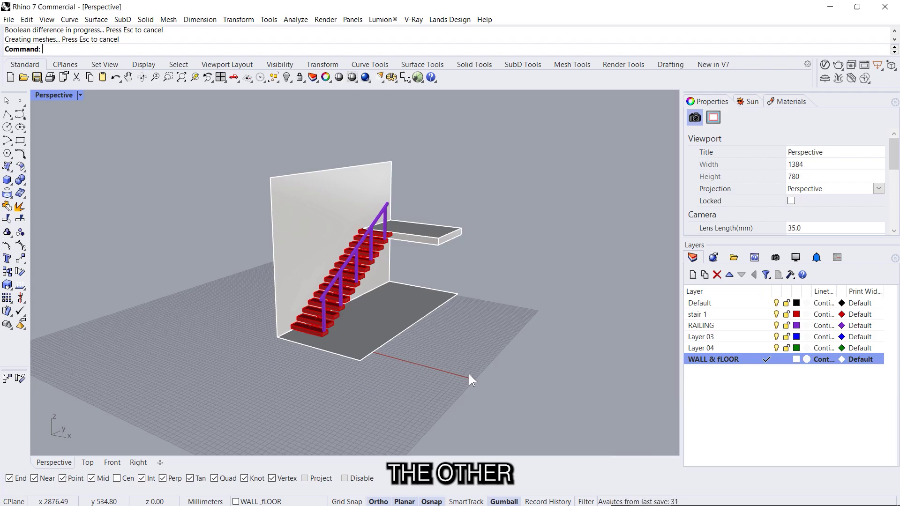
pyautogui.hotkey('alt', 'Tab')
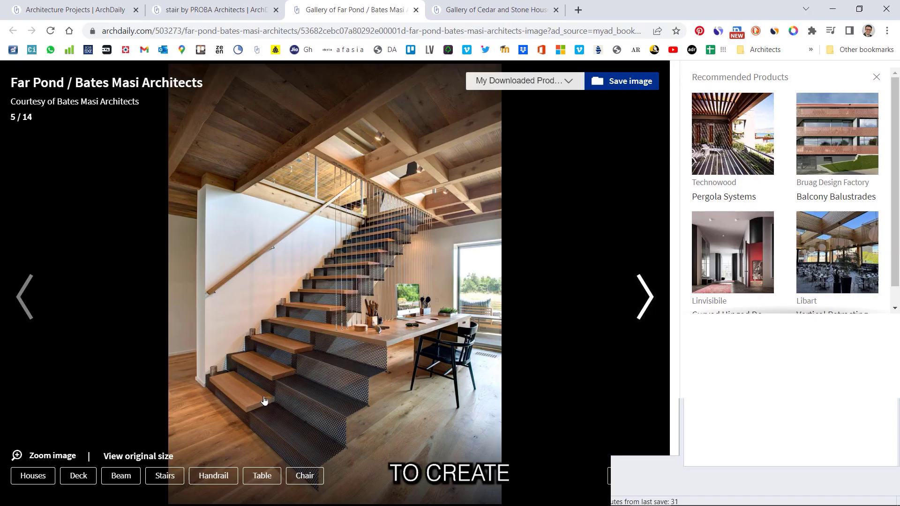
pyautogui.hotkey('alt', 'Tab')
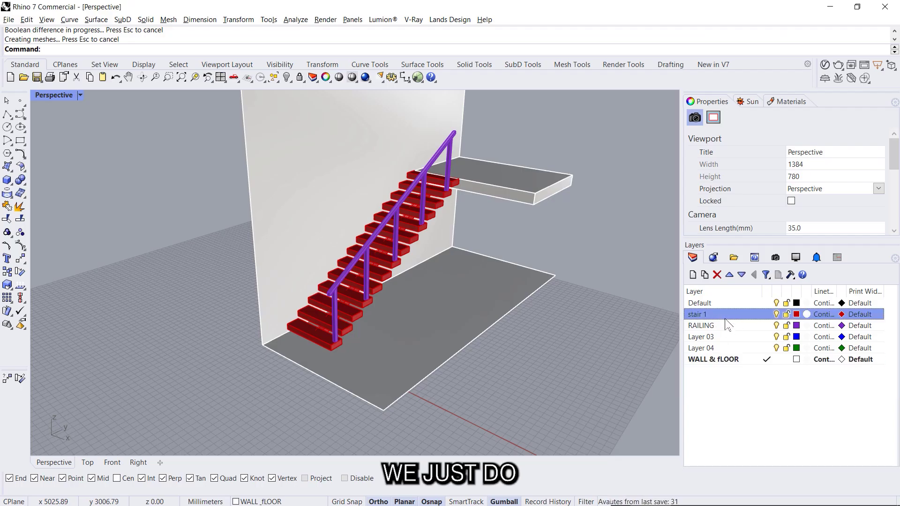
pyautogui.hotkey('ctrl', 'n')
pyautogui.write('STAIR 2')
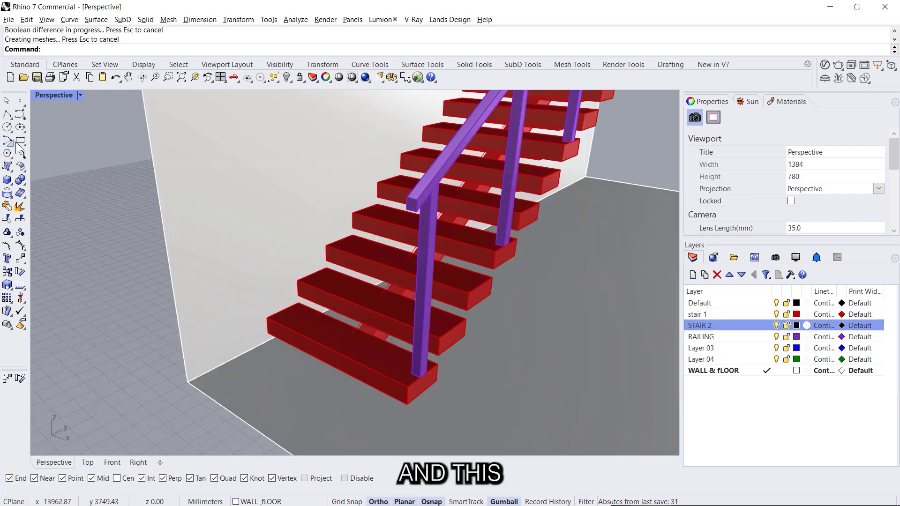
# Step: Draw a rectangle from corner to opposite corner over the lowest step's top face
pyautogui.click(21, 140)
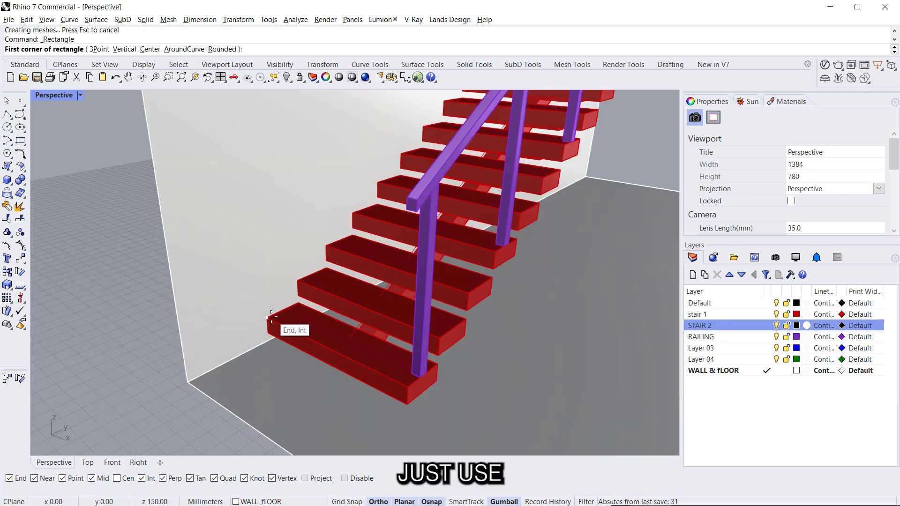
pyautogui.click(271, 317)
pyautogui.click(438, 364)
# Step: Extrude the rectangle 40 mm downward as a solid to form a thin tread
pyautogui.click(438, 362)
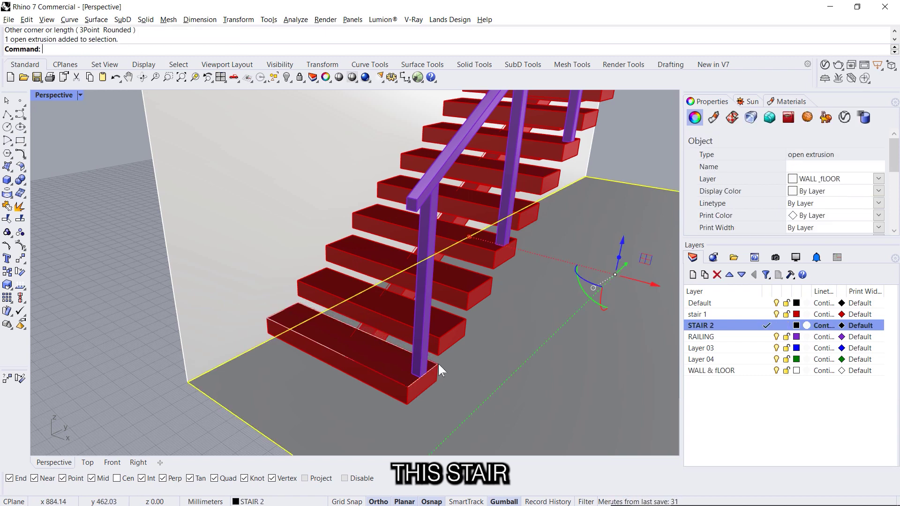
pyautogui.click(433, 365)
pyautogui.click(439, 365)
pyautogui.write('EC')
pyautogui.press('Return')
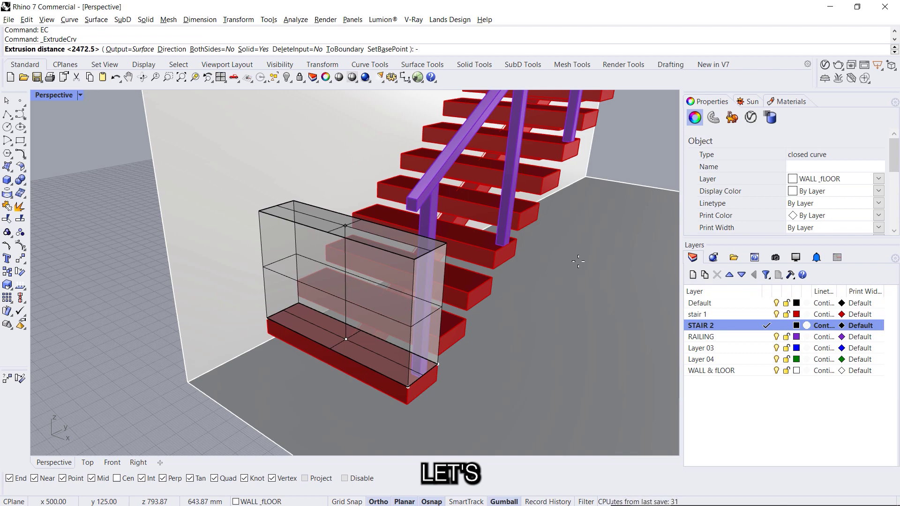
pyautogui.write('-40')
pyautogui.press('Return')
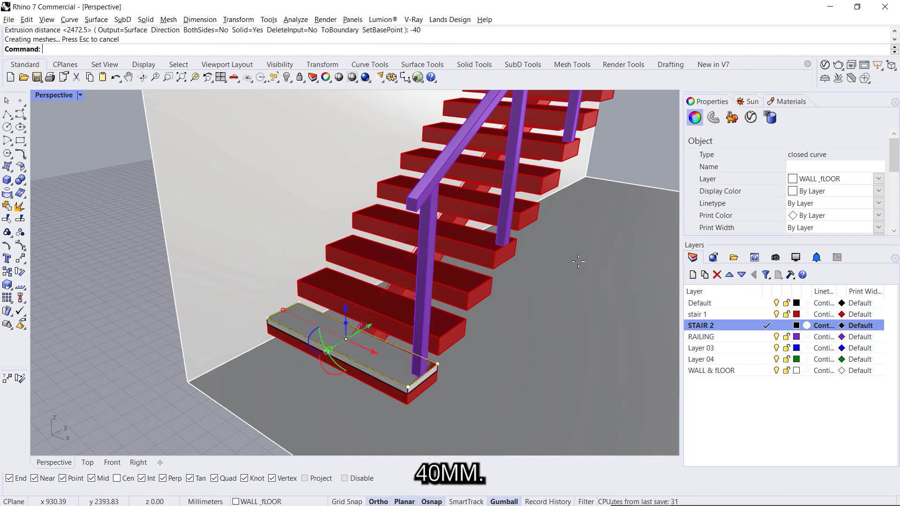
# Step: Delete the leftover rectangle curve around the top of the thin tread, keeping the solid
pyautogui.click(399, 379)
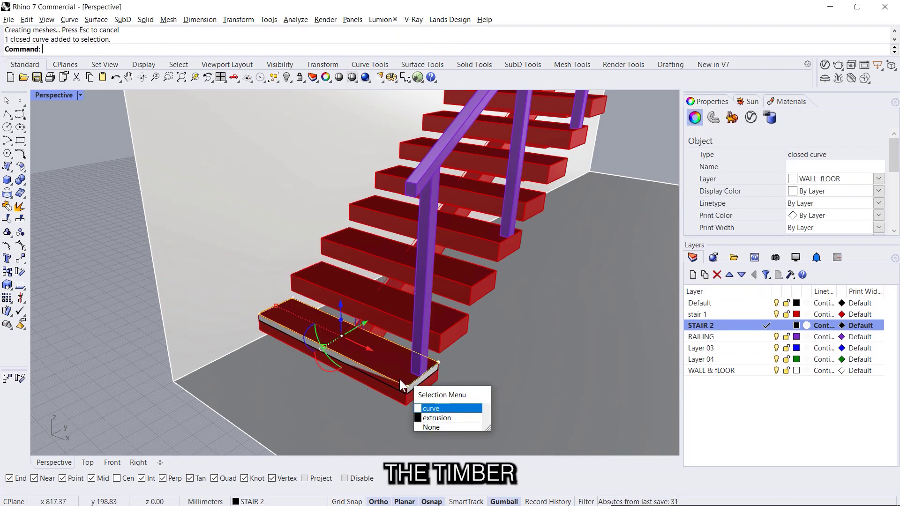
pyautogui.press('Delete')
pyautogui.click(409, 389)
pyautogui.scroll(2, 408, 389)
pyautogui.write('z')
pyautogui.press('Return')
pyautogui.write('s')
pyautogui.press('Return')
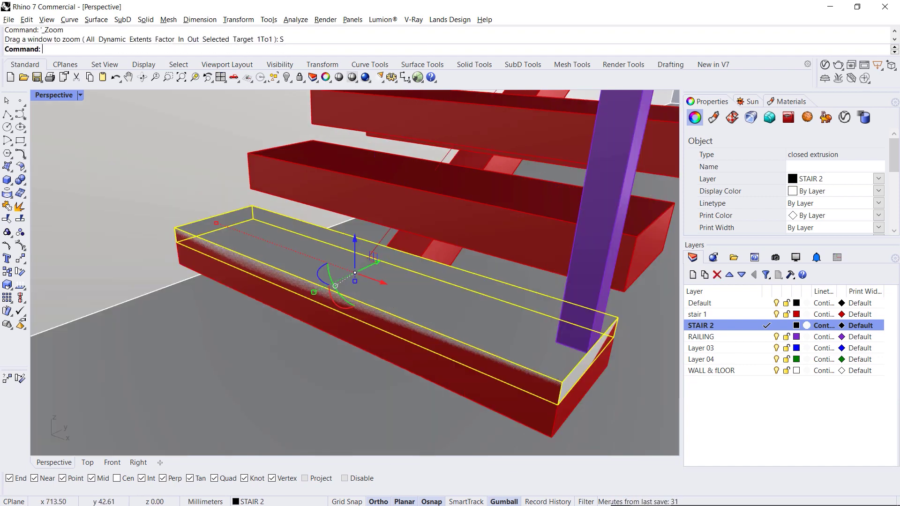
pyautogui.press('Escape')
pyautogui.scroll(-2, 363, 377)
pyautogui.moveTo(572, 381); pyautogui.dragTo(553, 378, button='right')
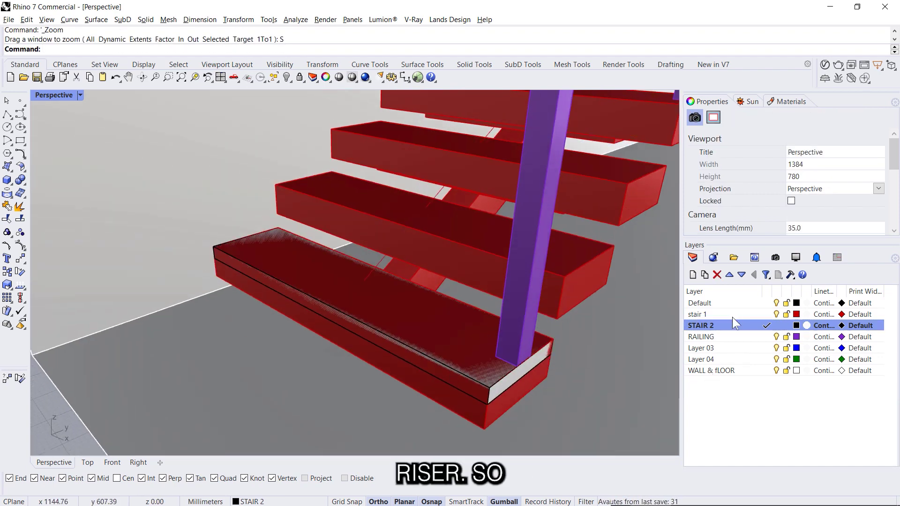
# Step: Extrude the thin tread's lower front edge straight down to floor level as a riser surface
pyautogui.write('EC')
pyautogui.press('Return')
pyautogui.click(476, 397)
pyautogui.press('Return')
pyautogui.scroll(-4, 385, 323)
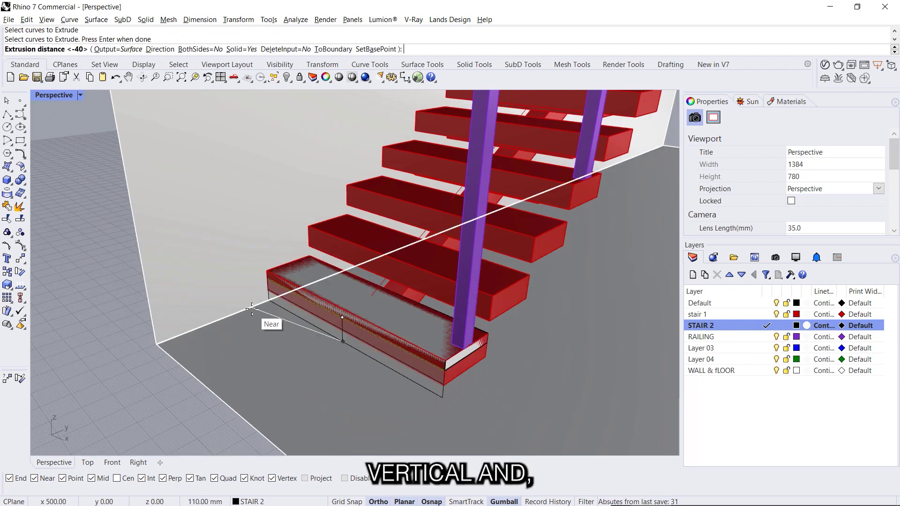
pyautogui.click(284, 317)
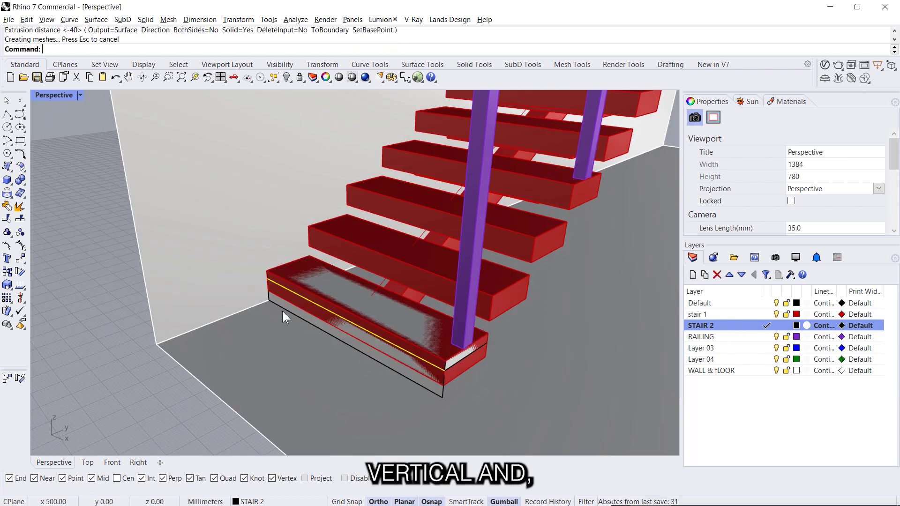
# Step: Create a layer named MESH RISER, make it current, and move the riser surface onto it
pyautogui.click(693, 274)
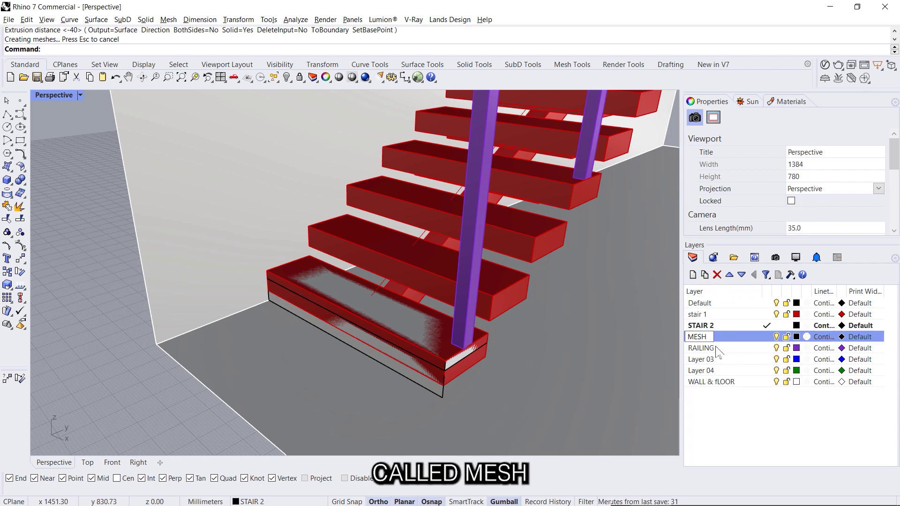
pyautogui.write('MESH RISER')
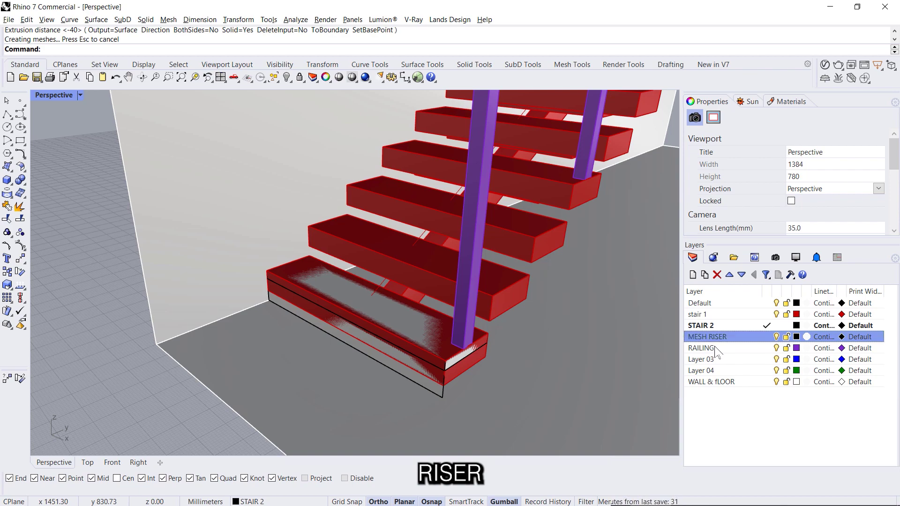
pyautogui.click(433, 386)
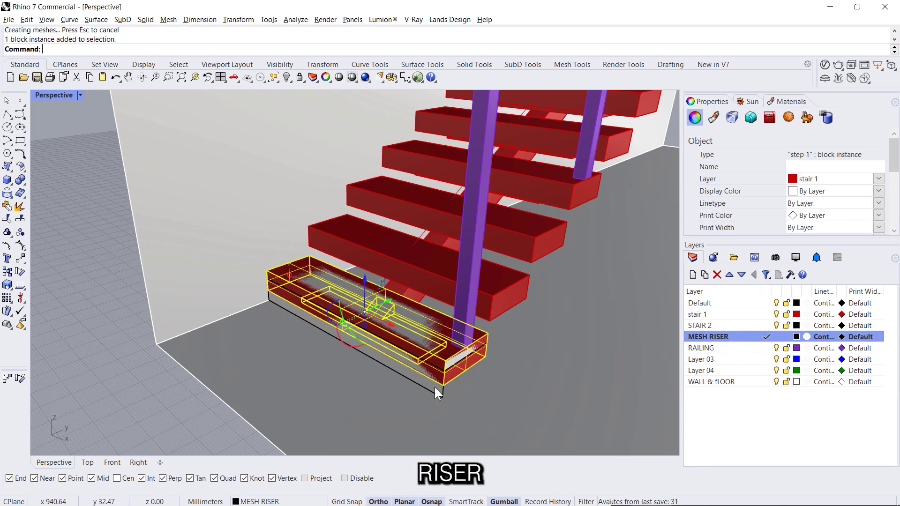
pyautogui.click(434, 387)
pyautogui.rightClick(739, 344)
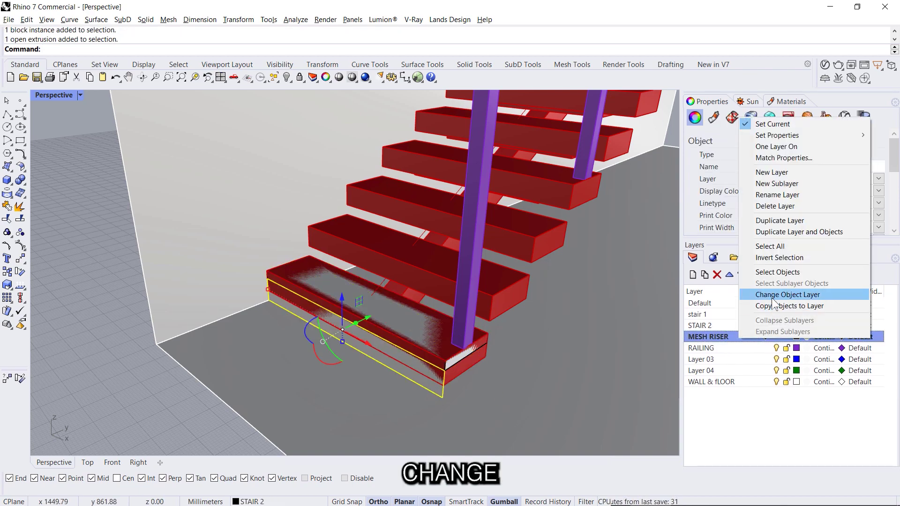
pyautogui.click(778, 295)
pyautogui.scroll(3, 455, 367)
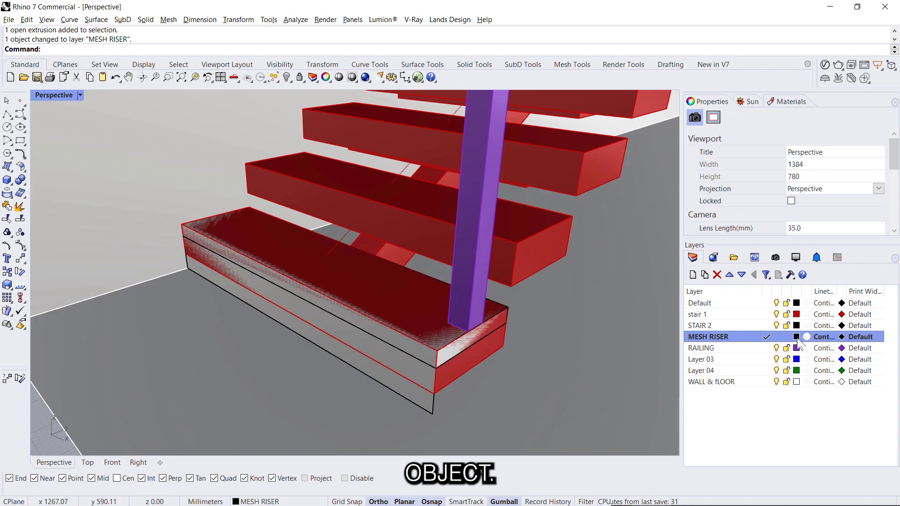
# Step: Set the MESH RISER layer colour to dark grey #6A6A6A and turn off the stair 1 layer
pyautogui.click(797, 337)
pyautogui.click(579, 184)
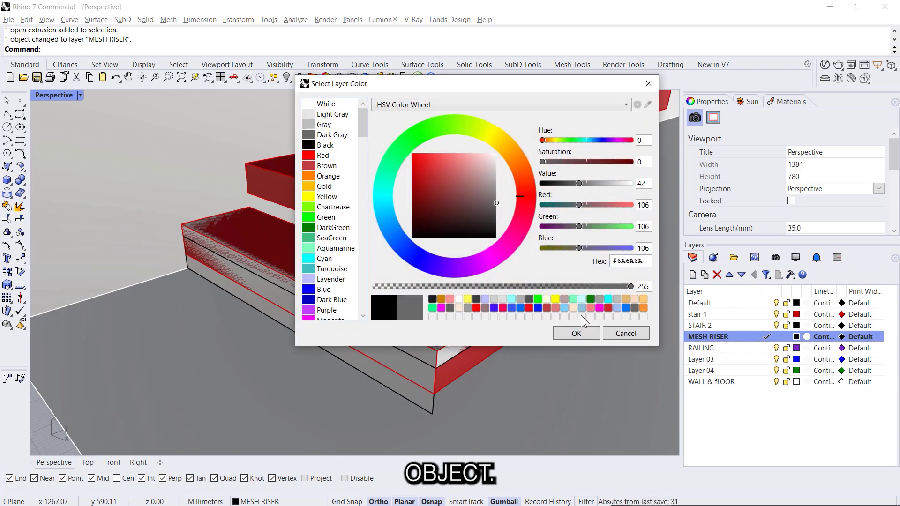
pyautogui.click(576, 334)
pyautogui.click(779, 315)
pyautogui.click(776, 315)
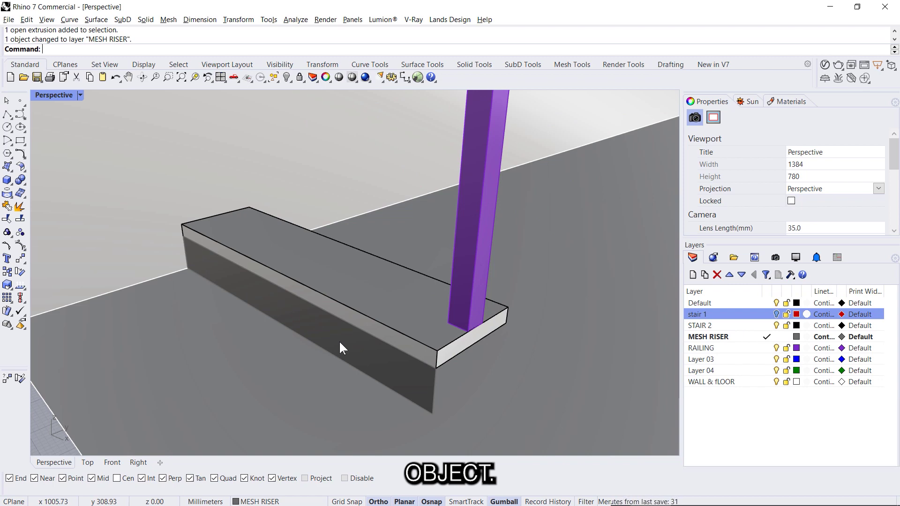
# Step: Make STAIR 2 the current layer and combine the thin tread and riser into a block named STEP 2
pyautogui.scroll(-3, 339, 340)
pyautogui.scroll(3, 378, 365)
pyautogui.click(353, 329)
pyautogui.scroll(4, 353, 328)
pyautogui.press('Escape')
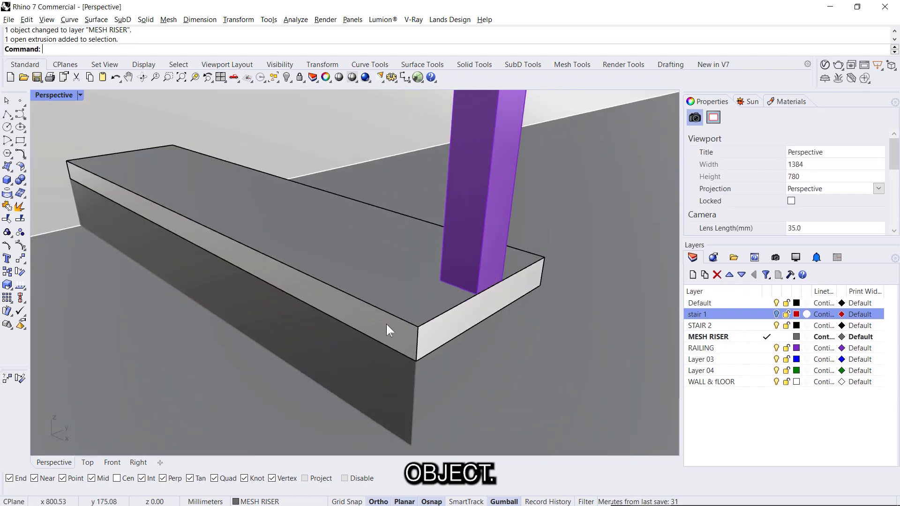
pyautogui.click(387, 325)
pyautogui.press('Escape')
pyautogui.click(389, 337)
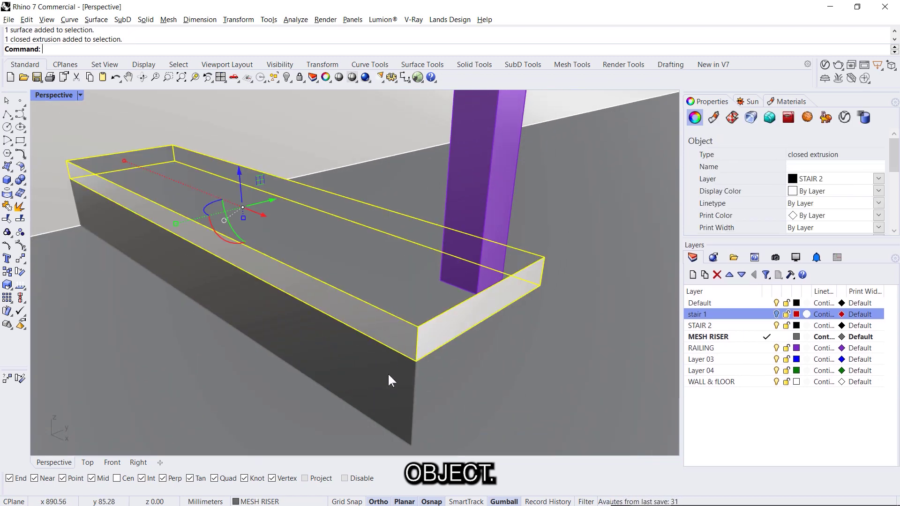
pyautogui.keyDown('shift'); pyautogui.click(388, 373); pyautogui.keyUp('shift')
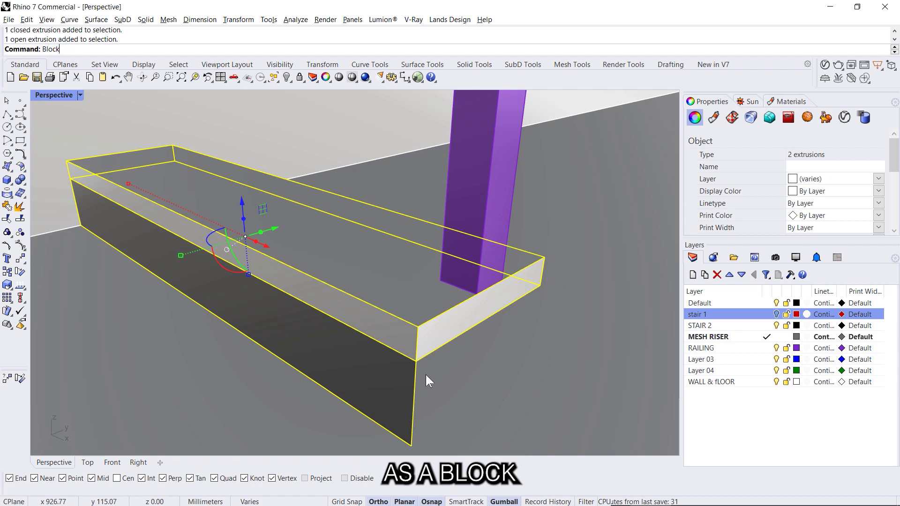
pyautogui.press('Return')
pyautogui.click(144, 246)
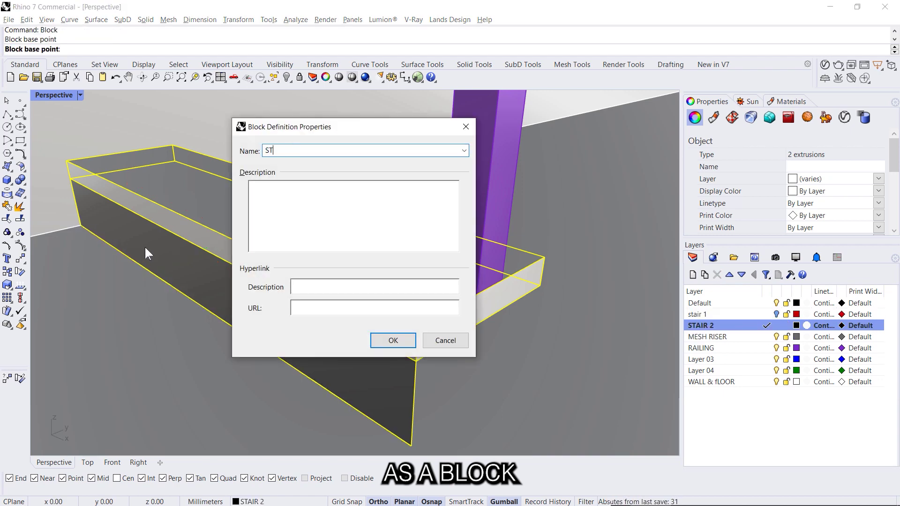
pyautogui.write('STEP 2')
pyautogui.press('Return')
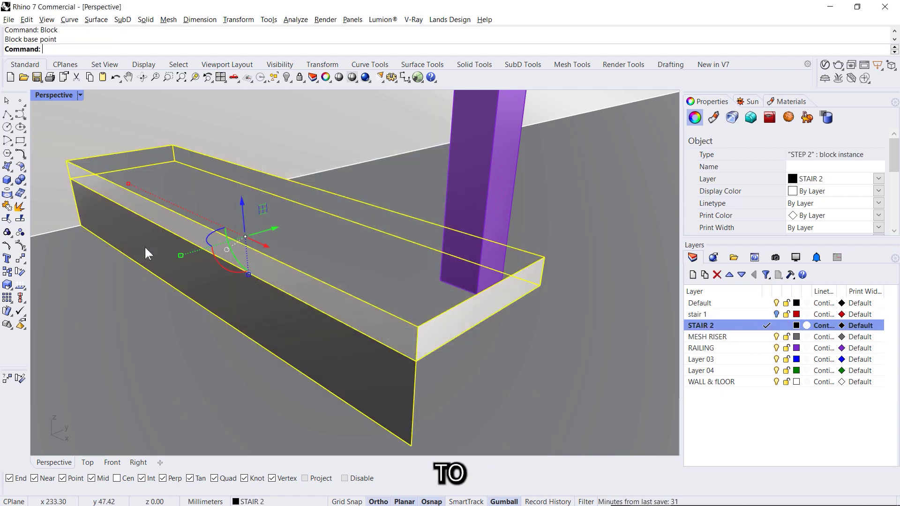
# Step: Array the STEP 2 block linearly with 14 items, spacing from the riser's bottom wall-side corner to the tread's rear top corner
pyautogui.scroll(-5, 257, 286)
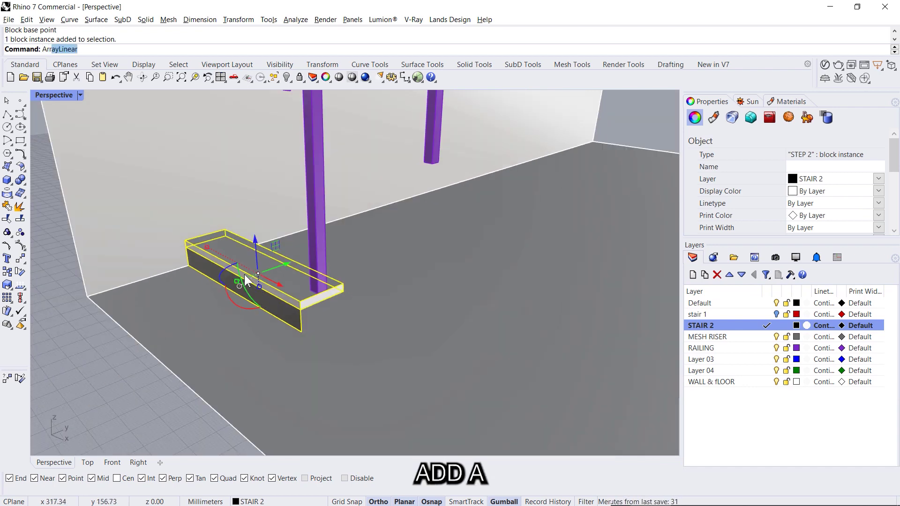
pyautogui.press('Return')
pyautogui.click(186, 271)
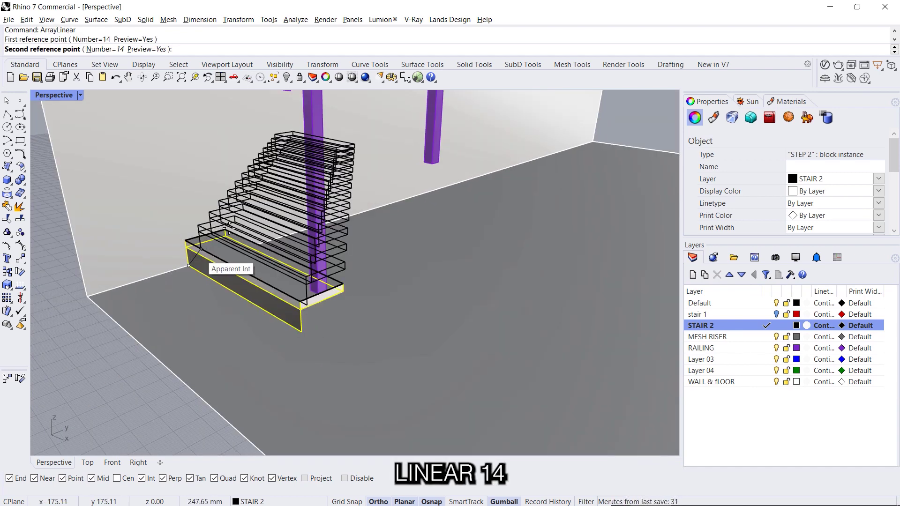
pyautogui.click(225, 232)
pyautogui.scroll(-9, 282, 328)
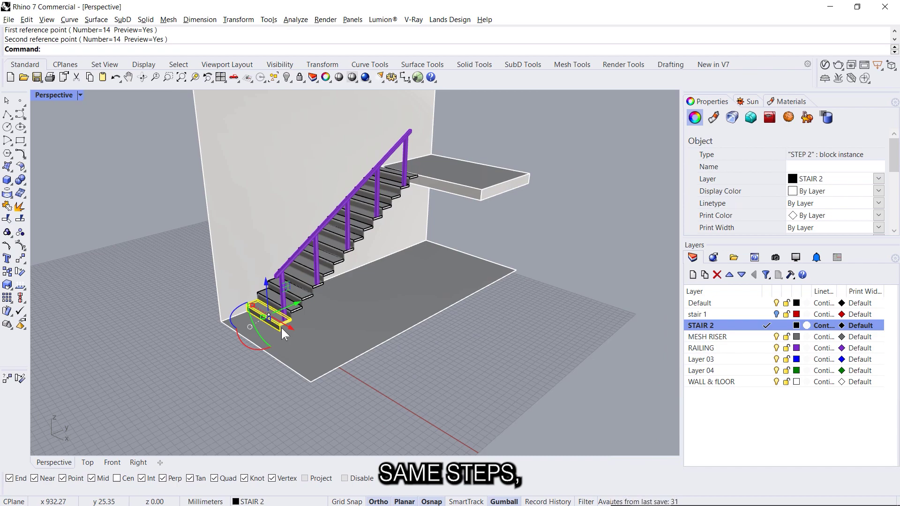
# Step: Open the STEP 2 block for editing and move the tread's front face by -30 mm to form a nosing
pyautogui.click(499, 224)
pyautogui.moveTo(499, 224); pyautogui.dragTo(481, 228, button='right')
pyautogui.scroll(5, 296, 340)
pyautogui.scroll(5, 296, 339)
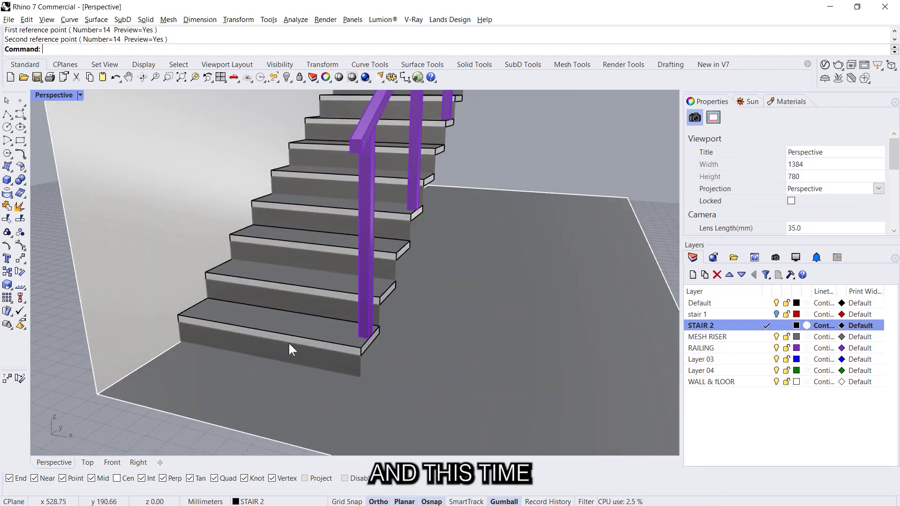
pyautogui.click(291, 323)
pyautogui.doubleClick(278, 337)
pyautogui.keyDown('ctrl'); pyautogui.keyDown('shift'); pyautogui.click(280, 335); pyautogui.keyUp('shift'); pyautogui.keyUp('ctrl')
pyautogui.scroll(5, 280, 334)
pyautogui.click(215, 348)
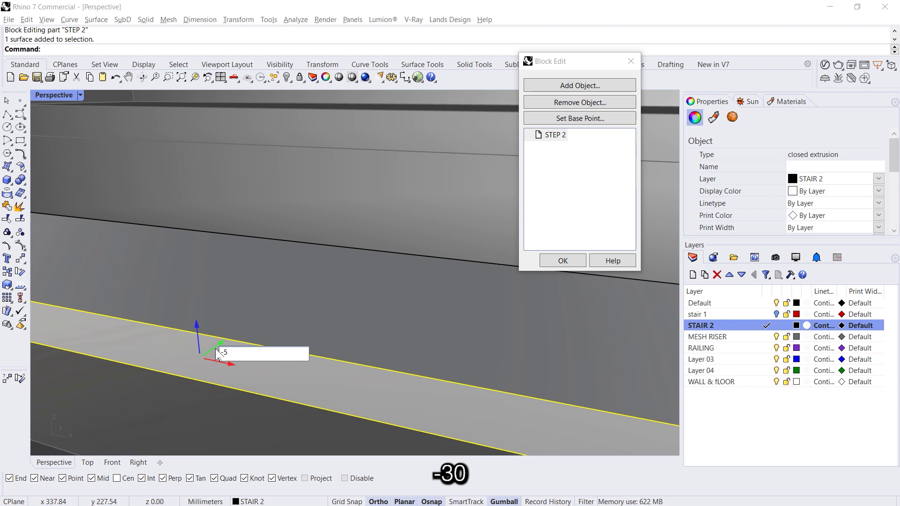
pyautogui.write('-30')
pyautogui.press('Return')
pyautogui.click(209, 272)
# Step: Move the tread's open-side end face 30 mm outward and finish editing the STEP 2 block
pyautogui.scroll(-10, 210, 272)
pyautogui.moveTo(209, 272); pyautogui.dragTo(305, 338, button='right')
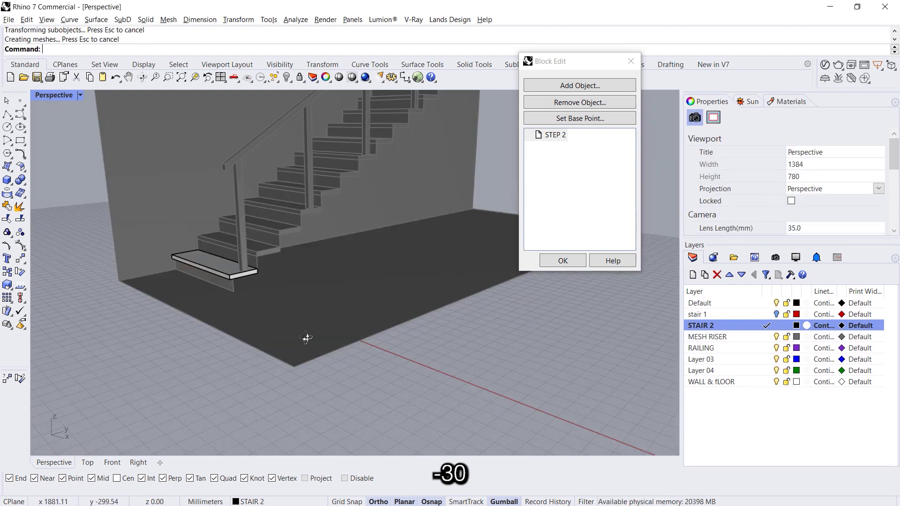
pyautogui.scroll(3, 176, 243)
pyautogui.scroll(6, 266, 303)
pyautogui.keyDown('ctrl'); pyautogui.keyDown('shift'); pyautogui.click(351, 293); pyautogui.keyUp('shift'); pyautogui.keyUp('ctrl')
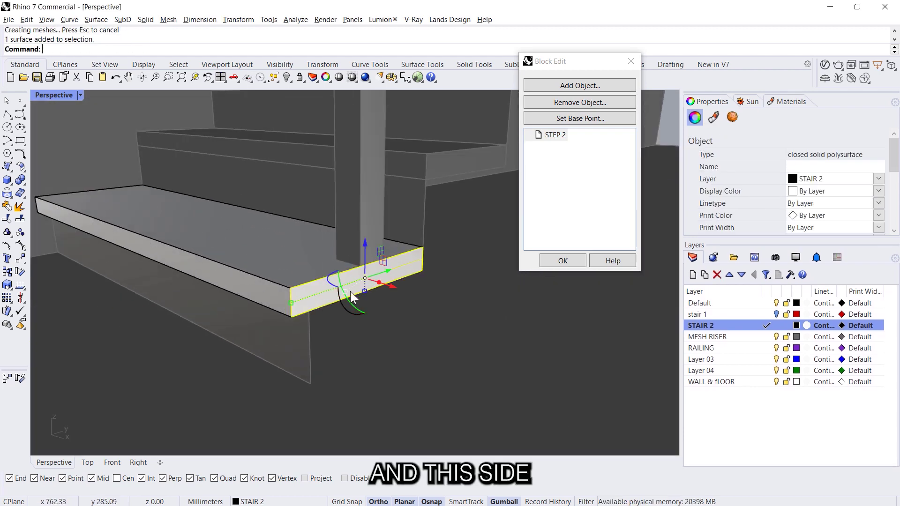
pyautogui.click(388, 286)
pyautogui.press('Return')
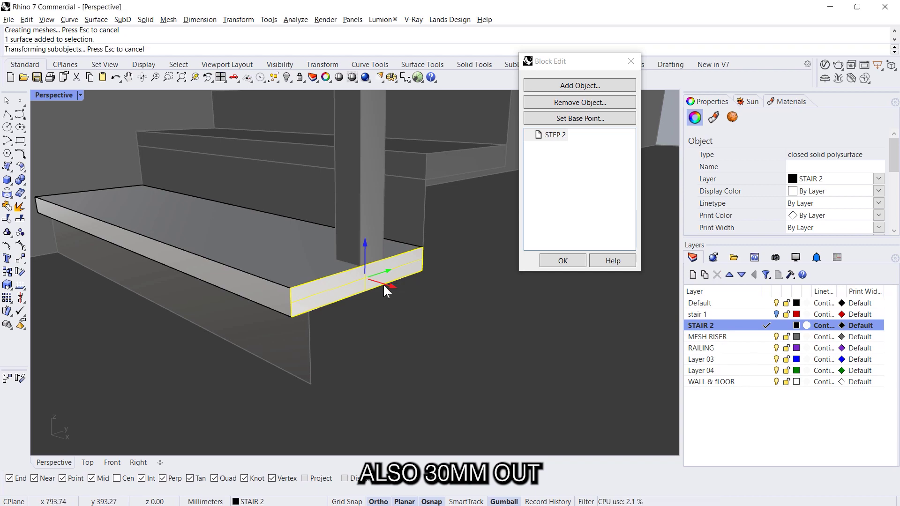
pyautogui.press('Escape')
pyautogui.click(563, 260)
pyautogui.scroll(4, 389, 300)
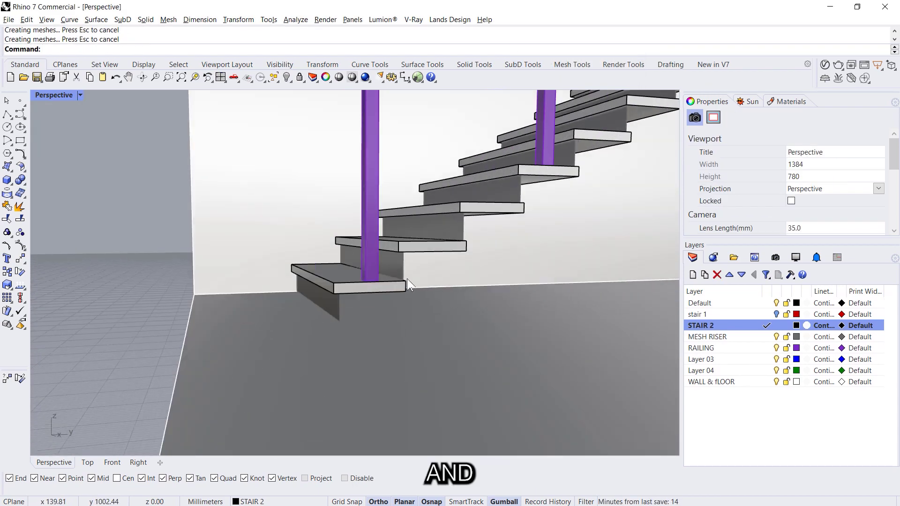
# Step: Check the Far Pond stair photo in the browser, return to Rhino, and open the STEP 2 block for editing
pyautogui.moveTo(388, 300); pyautogui.dragTo(390, 234, button='right')
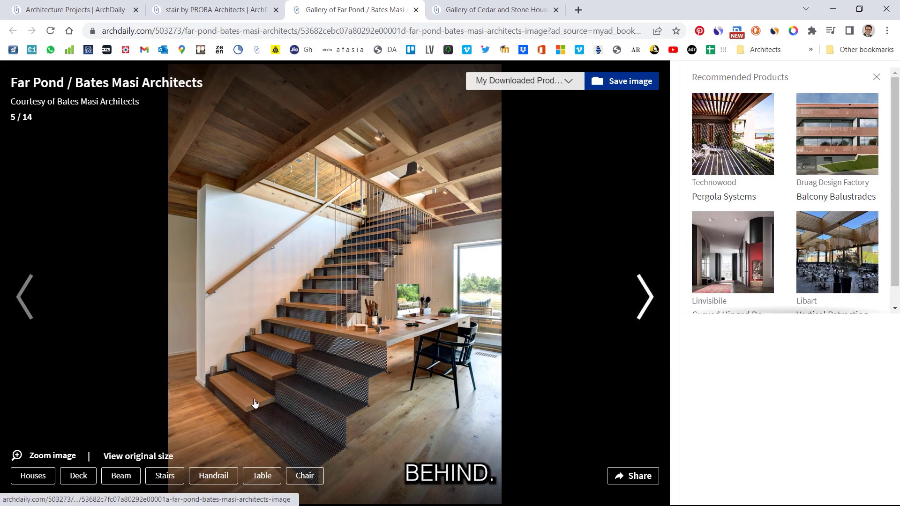
pyautogui.hotkey('alt', 'Tab')
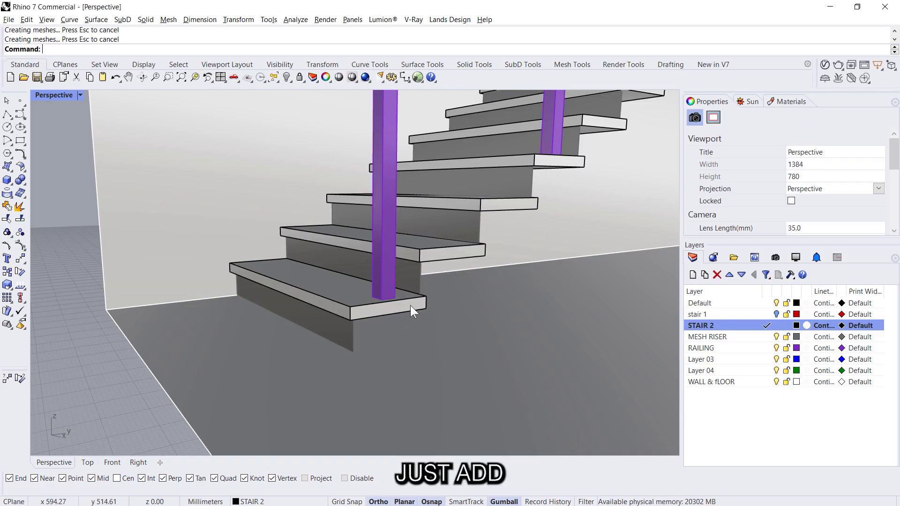
pyautogui.moveTo(410, 305); pyautogui.dragTo(330, 293, button='right')
pyautogui.scroll(3, 295, 307)
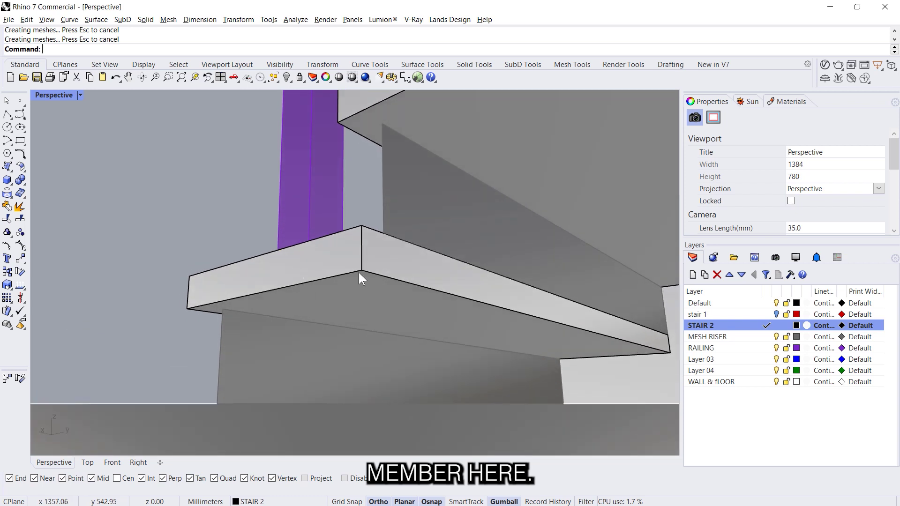
pyautogui.doubleClick(342, 271)
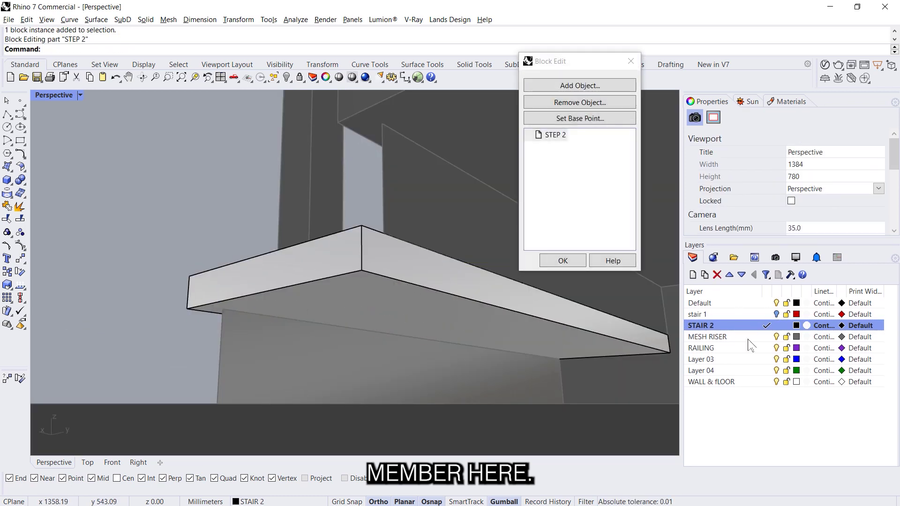
# Step: Draw a polyline up the riser's open-side edge, back along the tread's underside, and up its rear edge
pyautogui.click(17, 118)
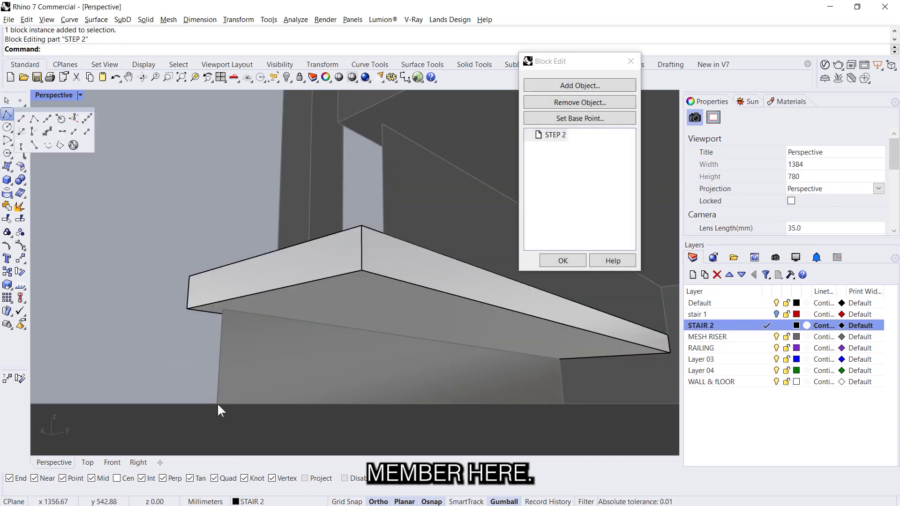
pyautogui.click(73, 143)
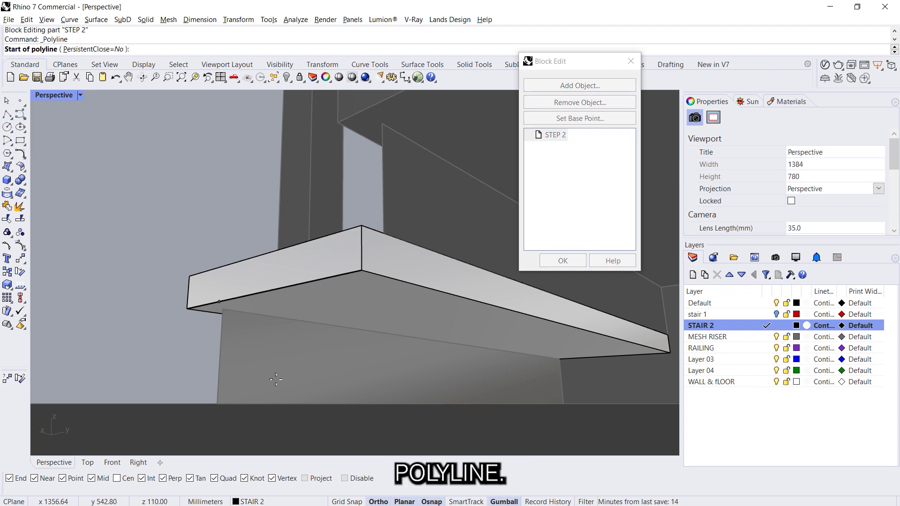
pyautogui.click(221, 403)
pyautogui.click(227, 308)
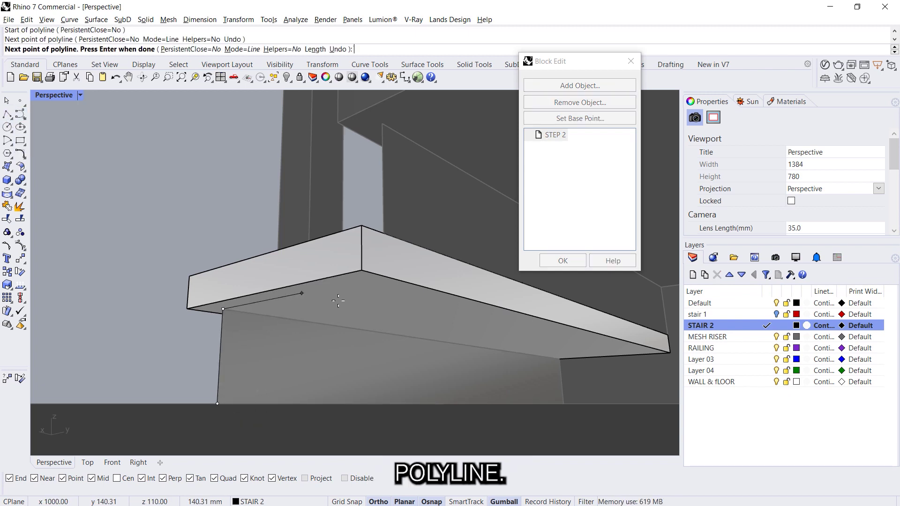
pyautogui.click(387, 276)
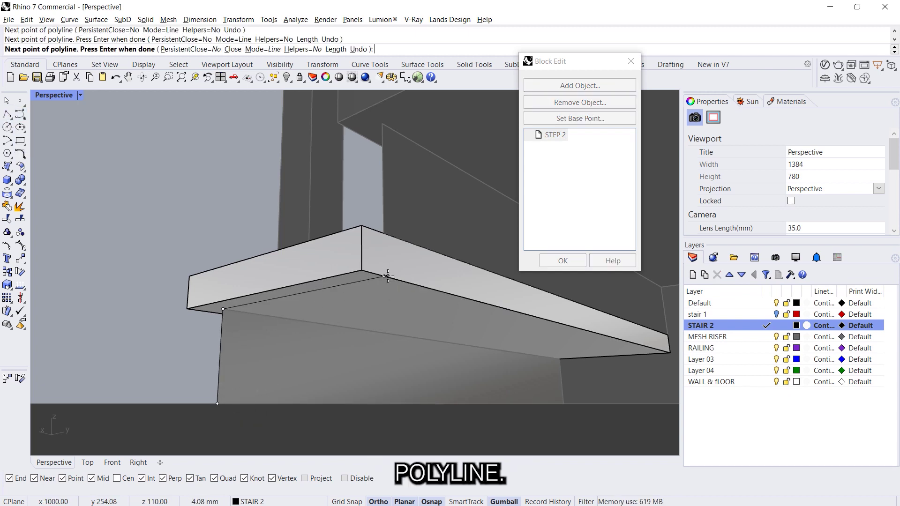
pyautogui.click(385, 233)
pyautogui.press('Return')
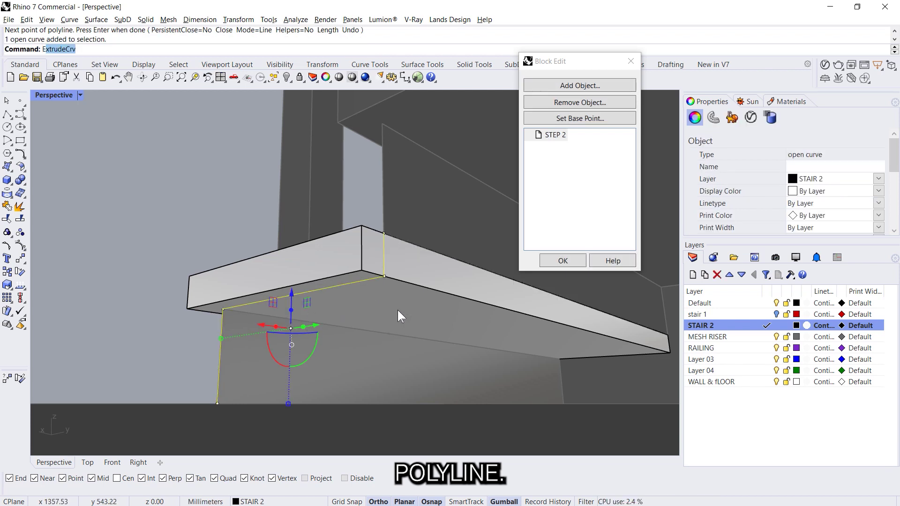
# Step: Extrude the polyline 50 mm along the tread's length, flip its direction, and offset the surface 8 mm outward as a solid bracket
pyautogui.press('Return')
pyautogui.click(417, 266)
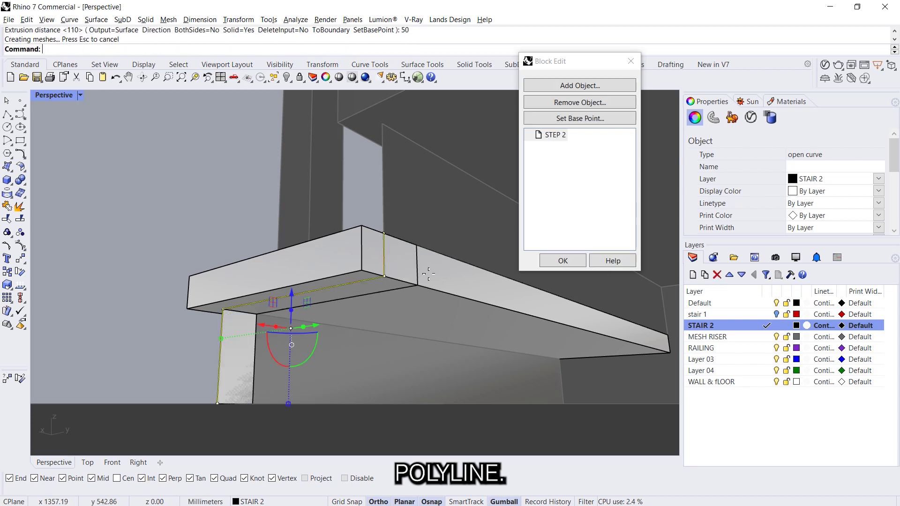
pyautogui.write('OS')
pyautogui.press('Return')
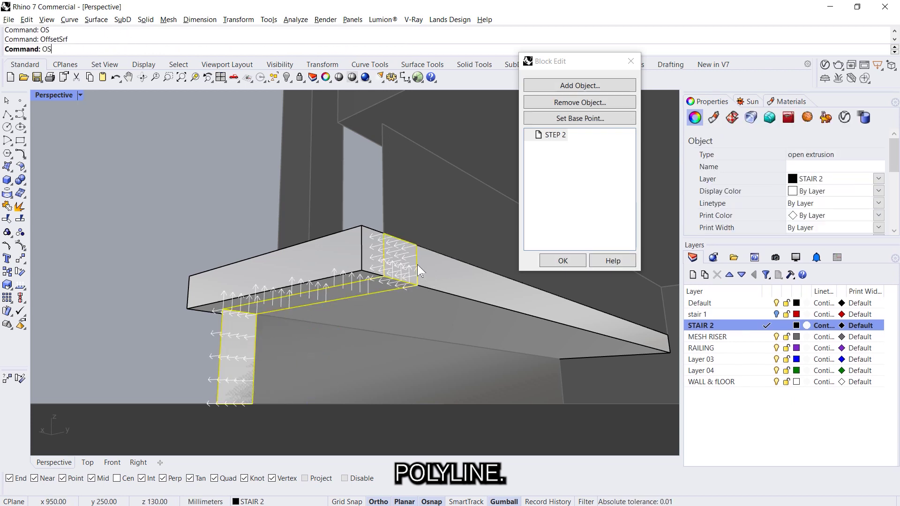
pyautogui.click(410, 258)
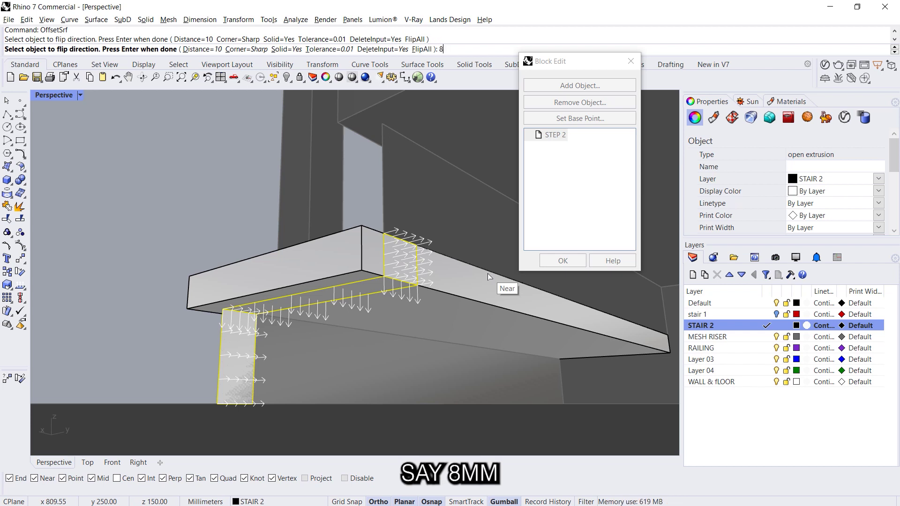
pyautogui.write('8')
pyautogui.press('Return')
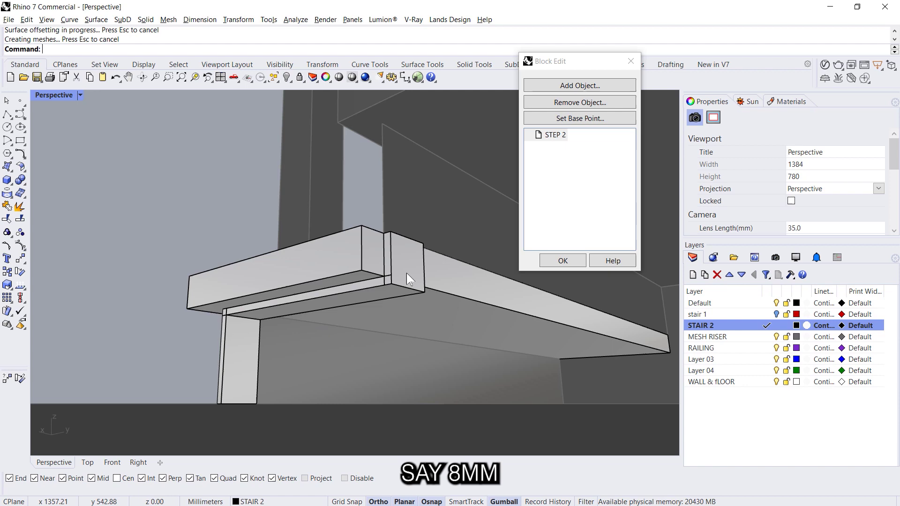
# Step: Merge all coplanar faces of the new bracket solid under the tread
pyautogui.click(405, 271)
pyautogui.write('Merg')
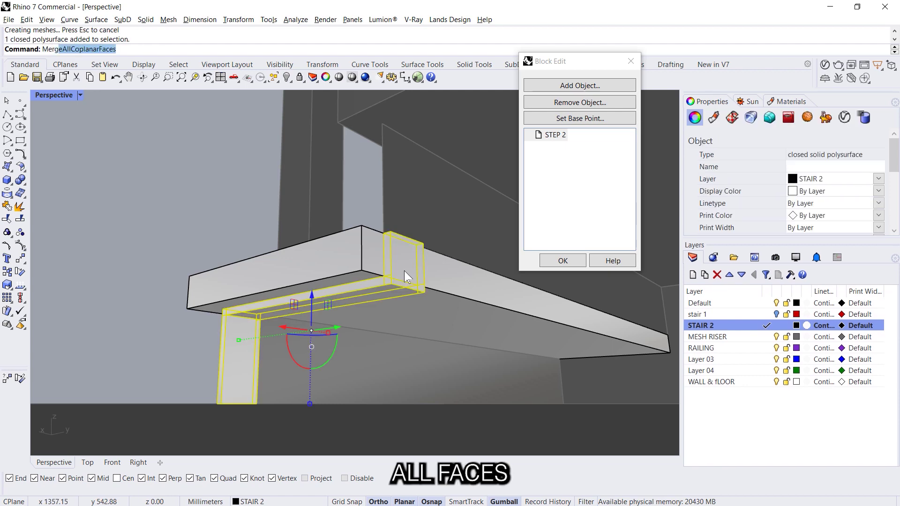
pyautogui.press('Return')
pyautogui.scroll(10, 404, 271)
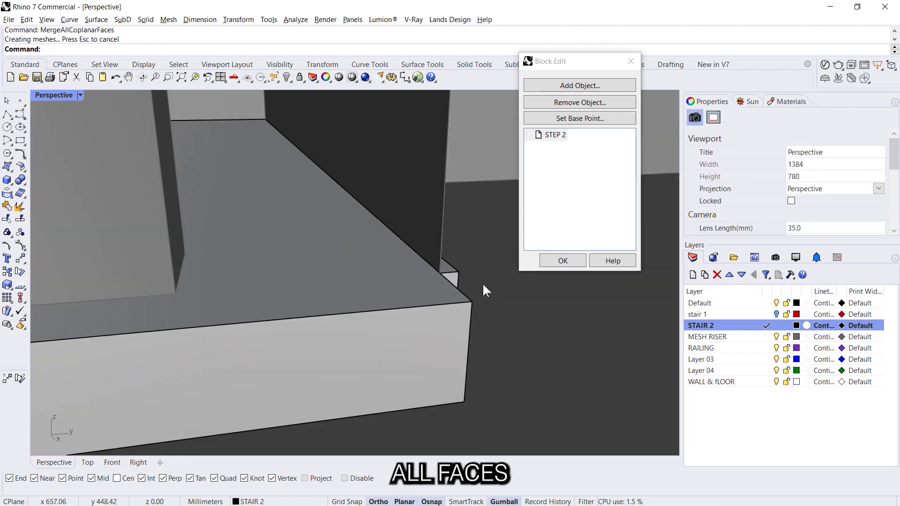
pyautogui.scroll(-10, 483, 285)
pyautogui.click(574, 259)
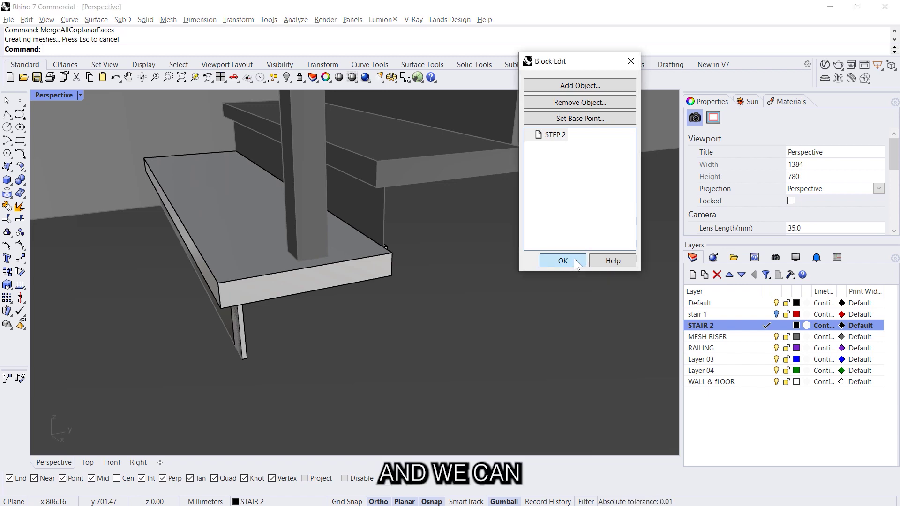
# Step: Move the bracket -150 mm along the tread, inward from the riser's open-side edge
pyautogui.click(246, 340)
pyautogui.moveTo(225, 352); pyautogui.dragTo(389, 349, button='right')
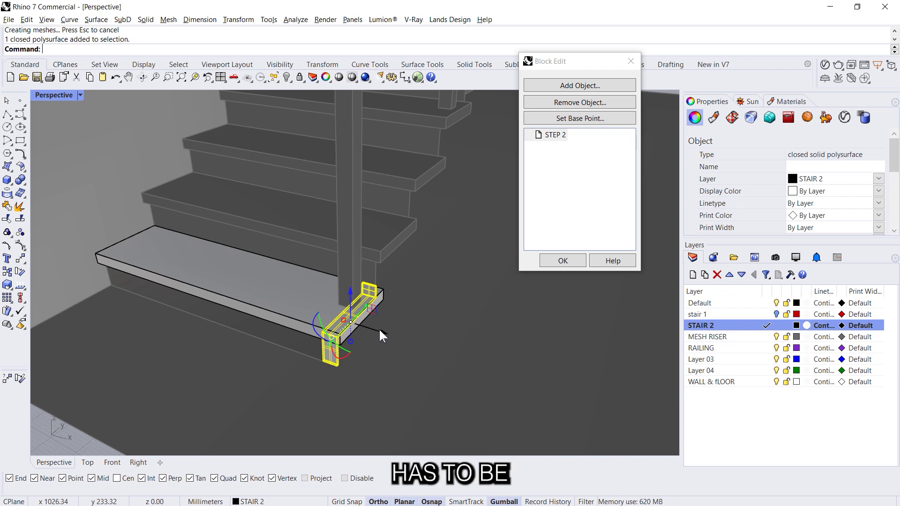
pyautogui.click(382, 334)
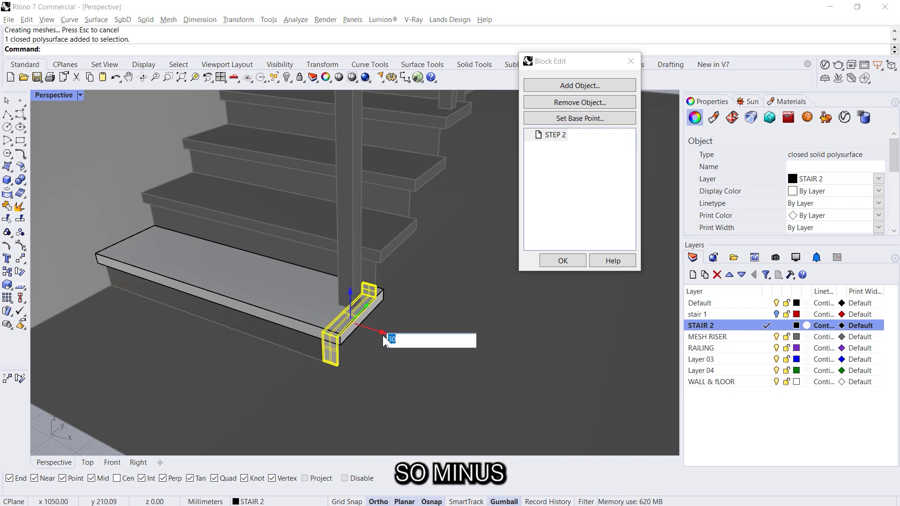
pyautogui.write('-')
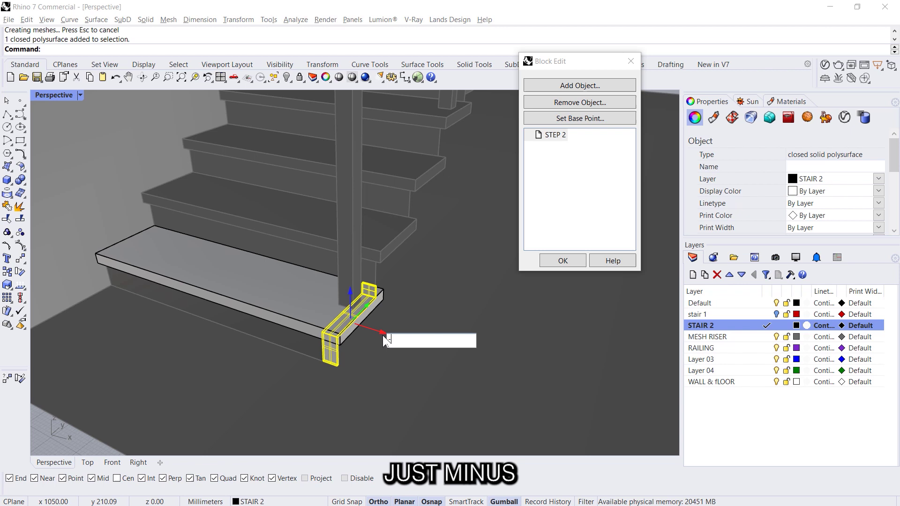
pyautogui.write('50150')
pyautogui.press('Return')
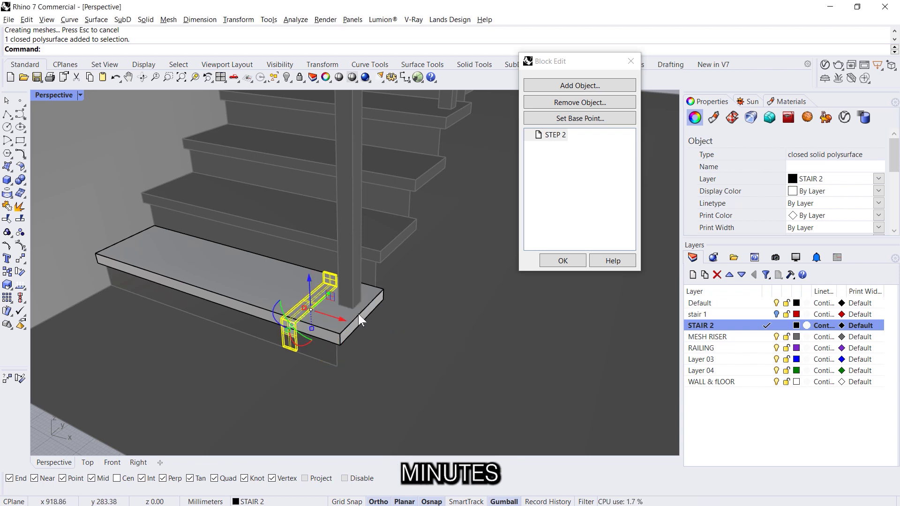
# Step: Mirror a copy of the bracket about the tread's midpoint and finish editing the STEP 2 block
pyautogui.write('mi')
pyautogui.press('Return')
pyautogui.click(253, 252)
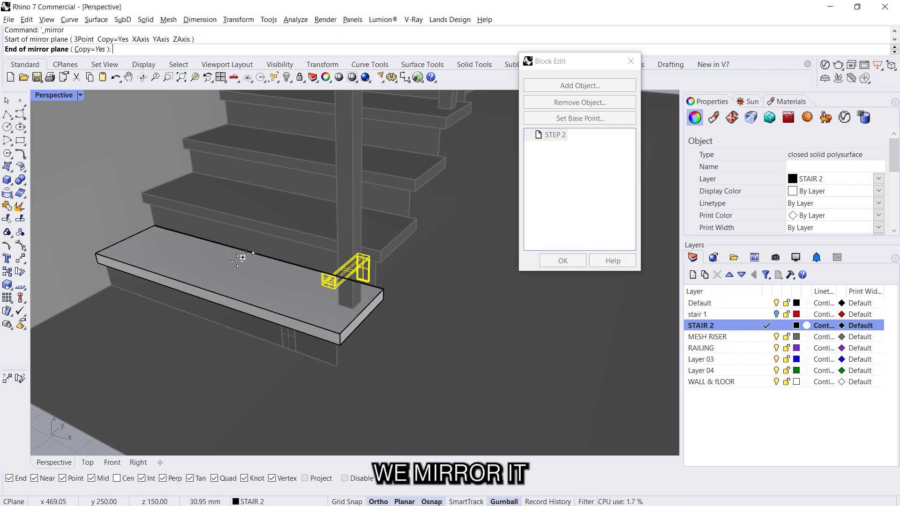
pyautogui.click(241, 257)
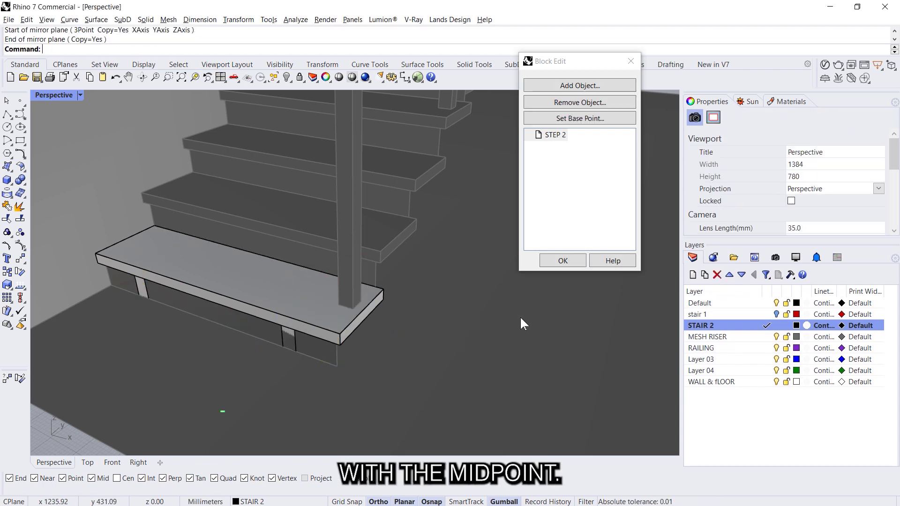
pyautogui.click(563, 261)
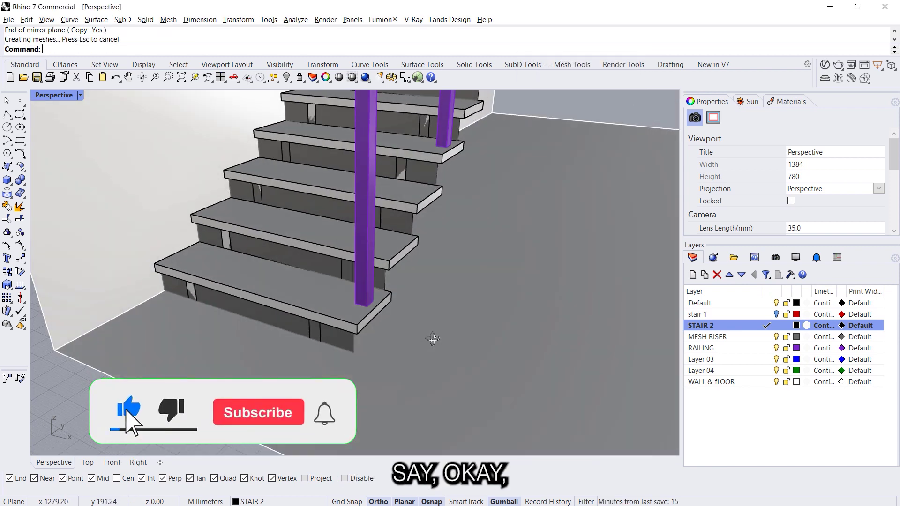
# Step: Switch the Perspective view to the Rendered display mode
pyautogui.moveTo(432, 339); pyautogui.dragTo(440, 324, button='right')
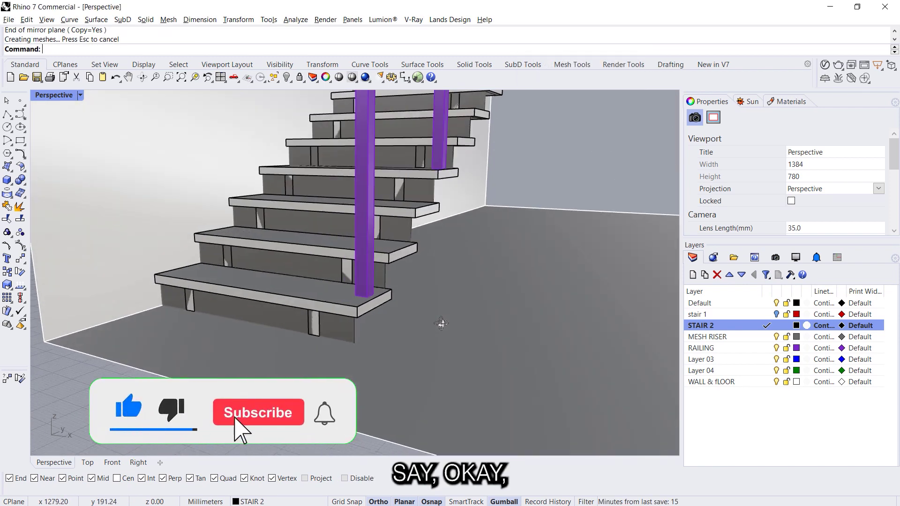
pyautogui.click(54, 94)
pyautogui.click(253, 73)
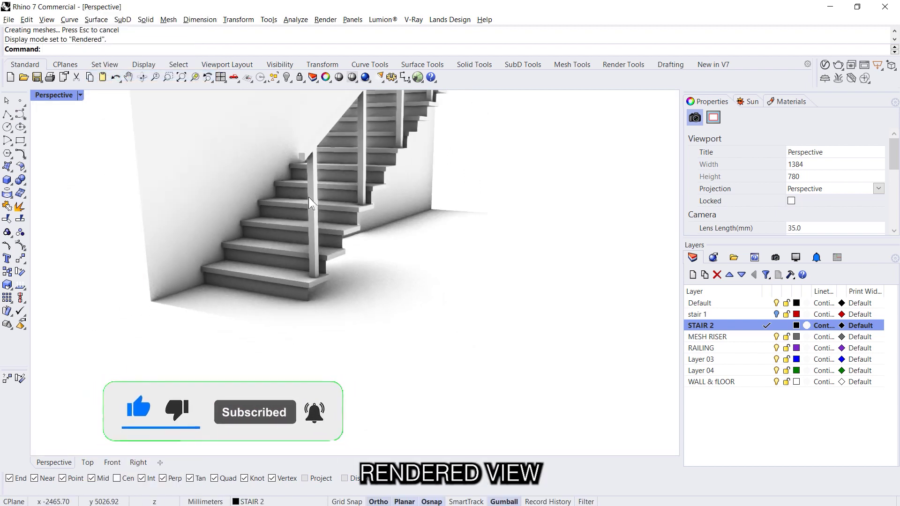
pyautogui.moveTo(308, 196); pyautogui.dragTo(331, 334, button='right')
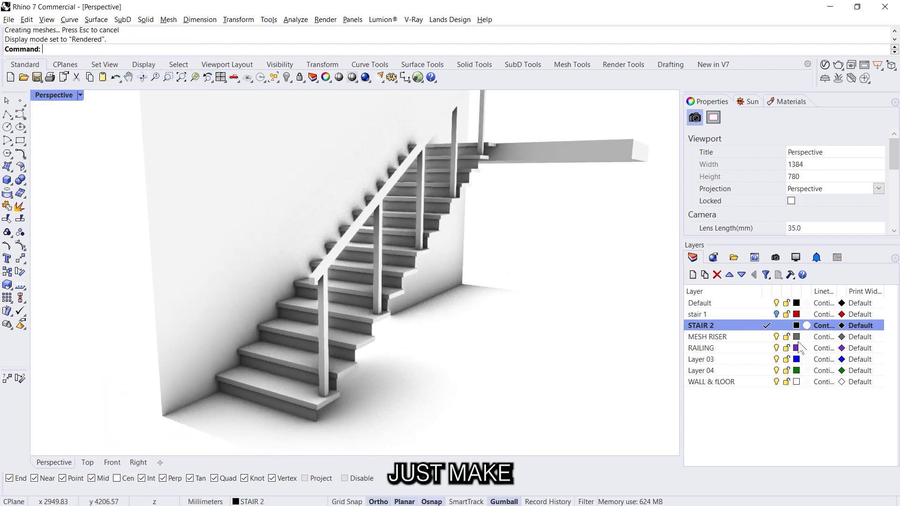
# Step: Open the MESH RISER layer's material and begin importing a new material from the material library
pyautogui.click(807, 337)
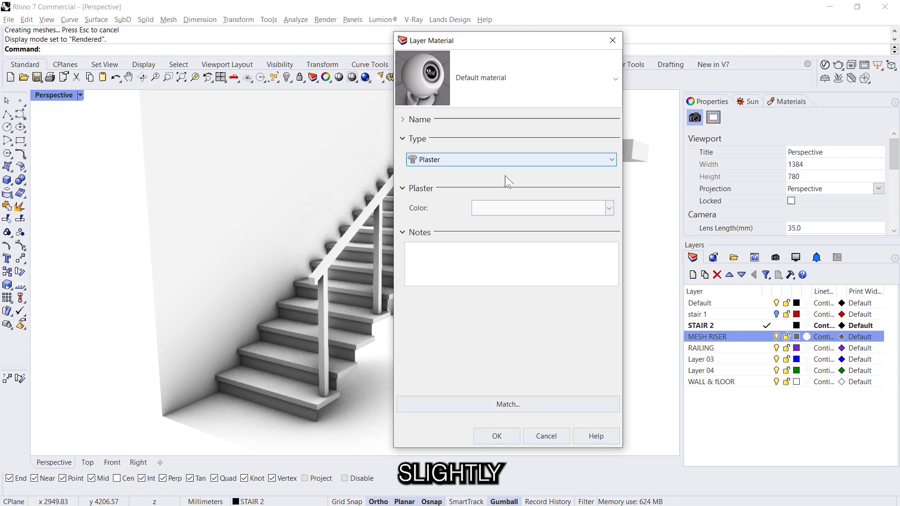
pyautogui.click(519, 162)
pyautogui.click(520, 159)
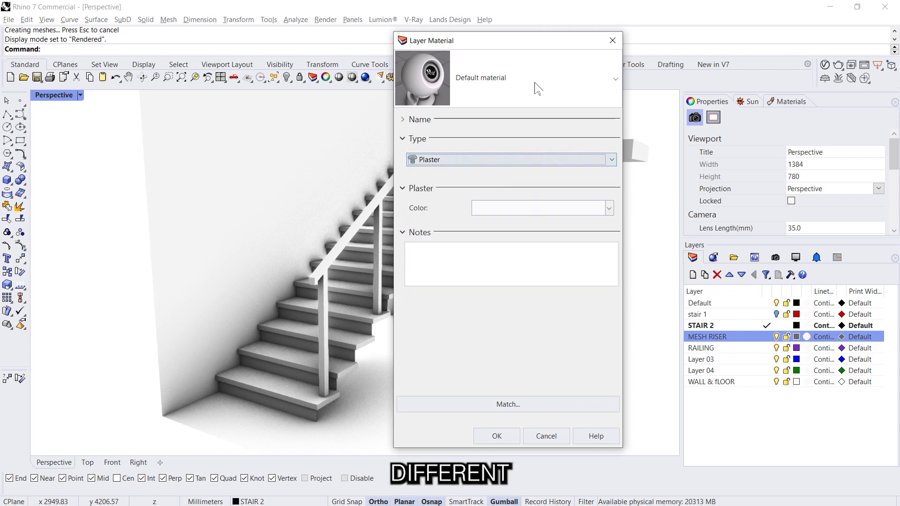
pyautogui.rightClick(529, 88)
pyautogui.click(524, 89)
pyautogui.click(489, 145)
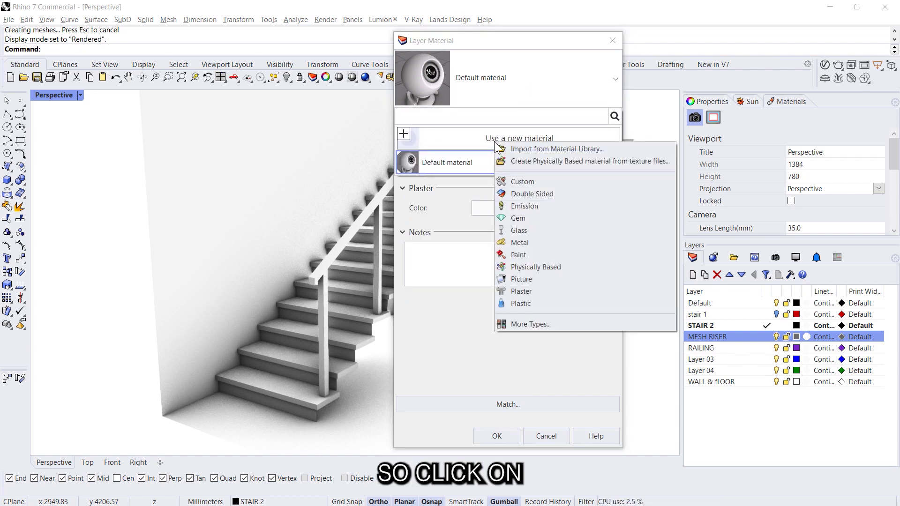
pyautogui.click(546, 148)
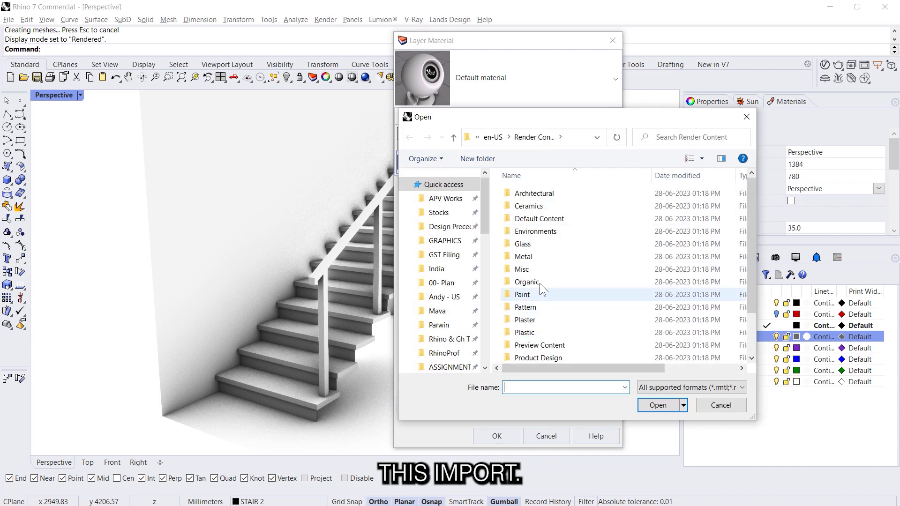
# Step: Choose Expanded metal mesh.rmtl from the Metal > Mesh library folder and apply it to the MESH RISER layer
pyautogui.click(542, 256)
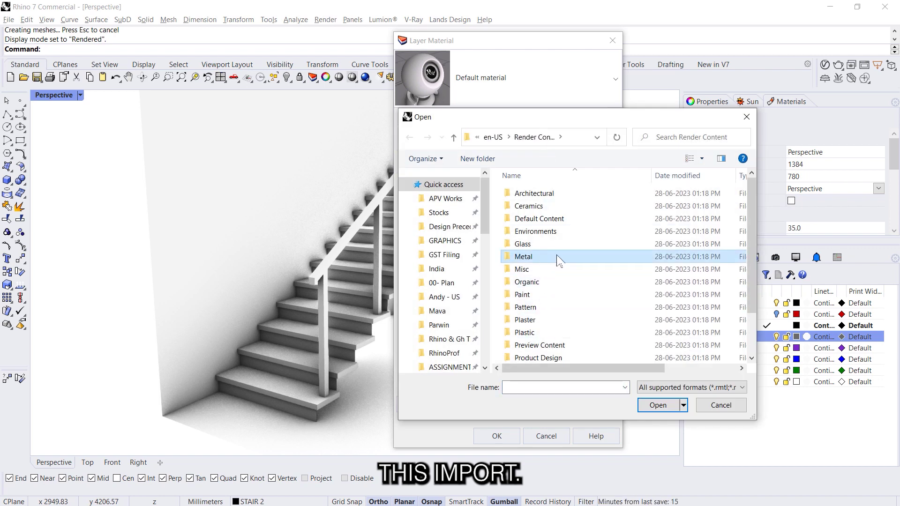
pyautogui.doubleClick(558, 258)
pyautogui.doubleClick(560, 231)
pyautogui.click(561, 197)
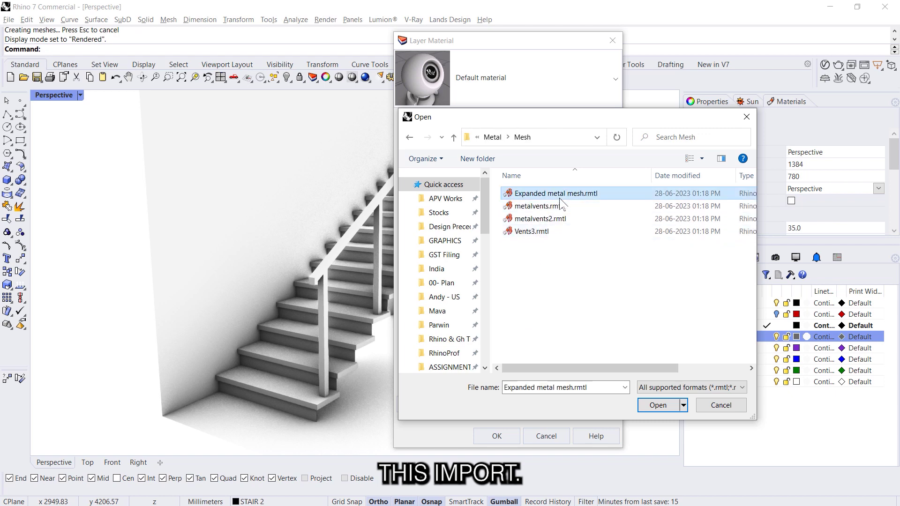
pyautogui.click(656, 406)
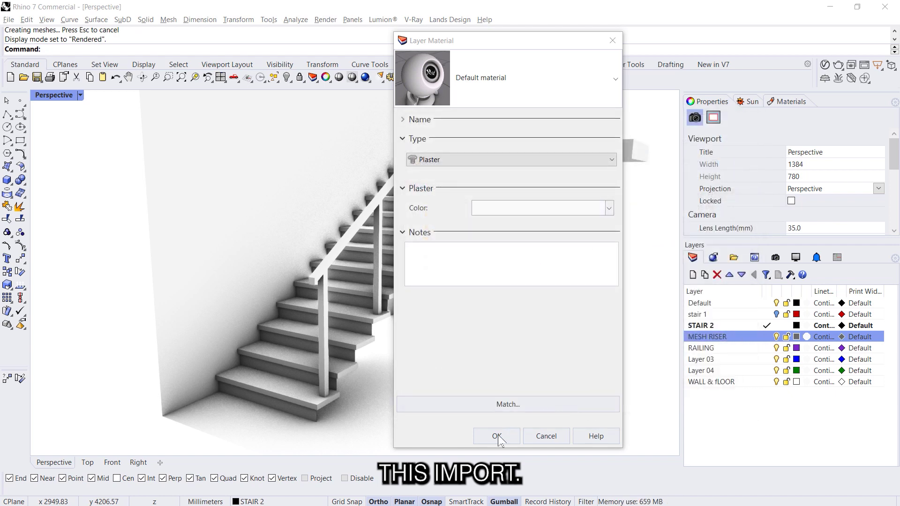
pyautogui.click(498, 438)
# Step: Set the transparency of the MESH RISER layer's Expanded metal mesh material to 52%
pyautogui.scroll(3, 363, 395)
pyautogui.moveTo(328, 401); pyautogui.dragTo(365, 382, button='right')
pyautogui.scroll(5, 362, 421)
pyautogui.scroll(-5, 368, 413)
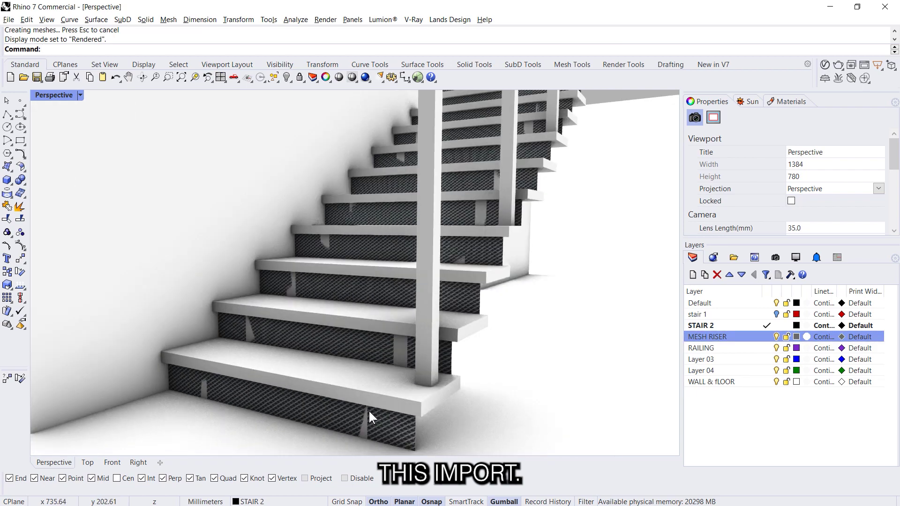
pyautogui.scroll(5, 364, 353)
pyautogui.moveTo(363, 353); pyautogui.dragTo(491, 354, button='right')
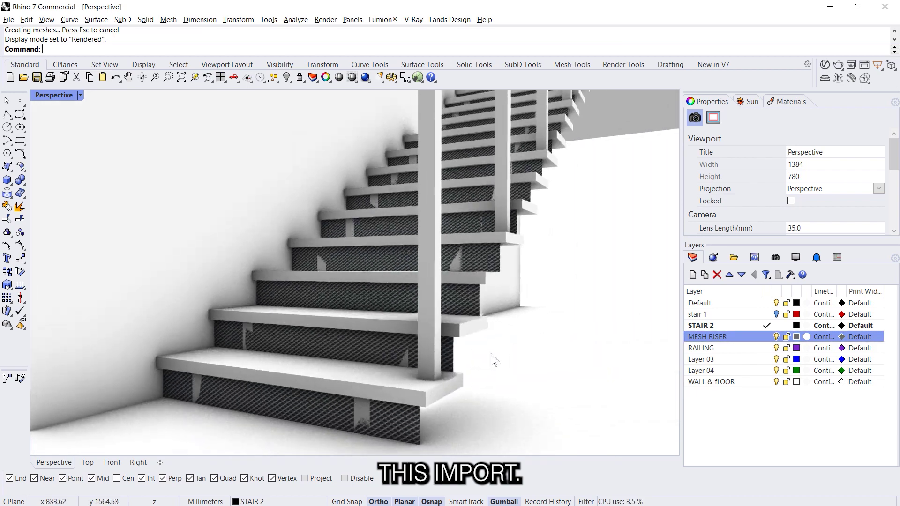
pyautogui.click(806, 337)
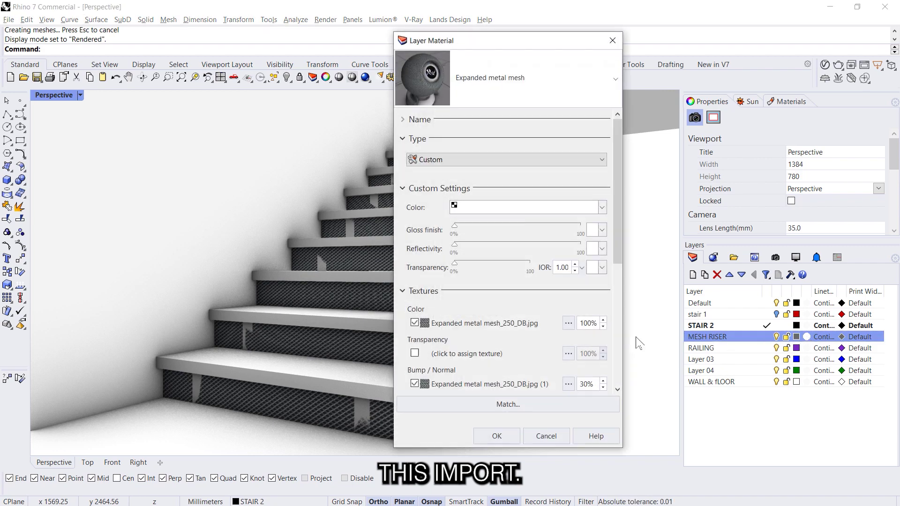
pyautogui.click(495, 264)
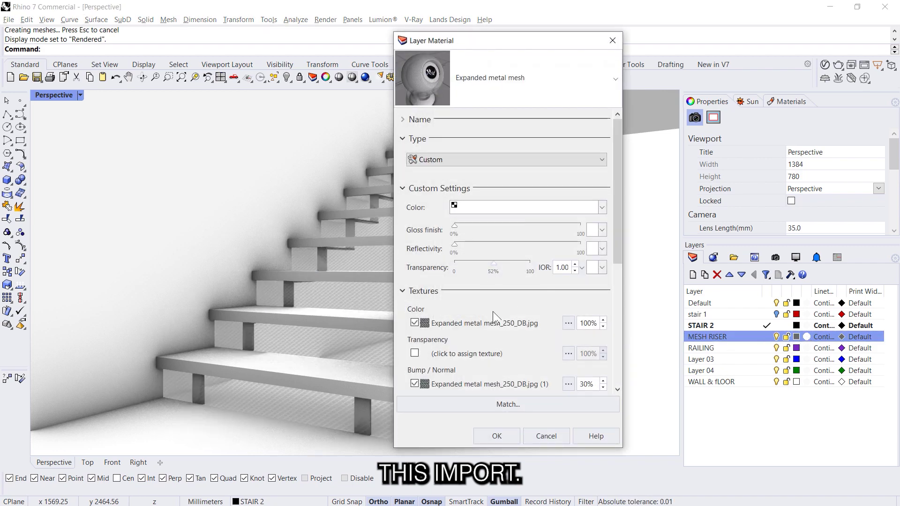
pyautogui.click(496, 436)
# Step: Examine the rendered mesh risers and brackets up close and the whole staircase from a distance
pyautogui.moveTo(411, 350); pyautogui.dragTo(450, 313, button='right')
pyautogui.scroll(6, 314, 316)
pyautogui.moveTo(375, 331); pyautogui.dragTo(399, 330, button='right')
pyautogui.scroll(-5, 360, 308)
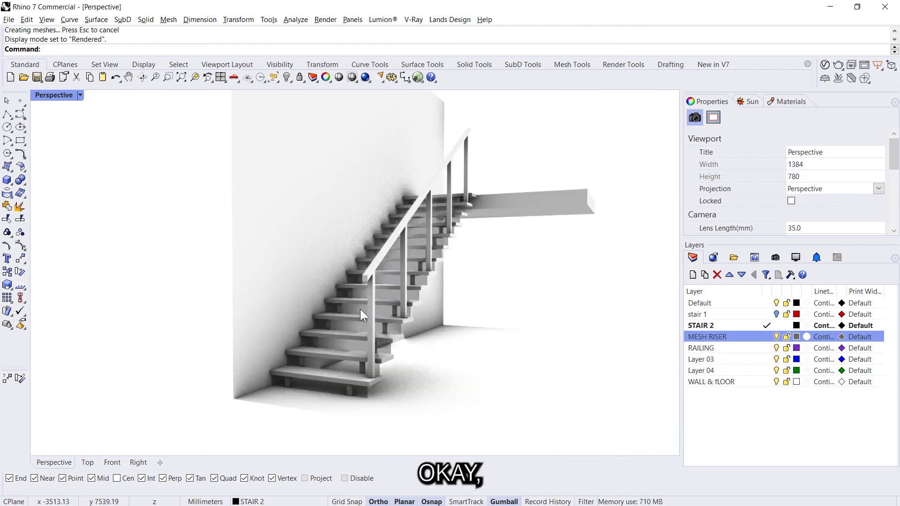
pyautogui.moveTo(360, 308); pyautogui.dragTo(370, 384, button='right')
pyautogui.scroll(-3, 369, 344)
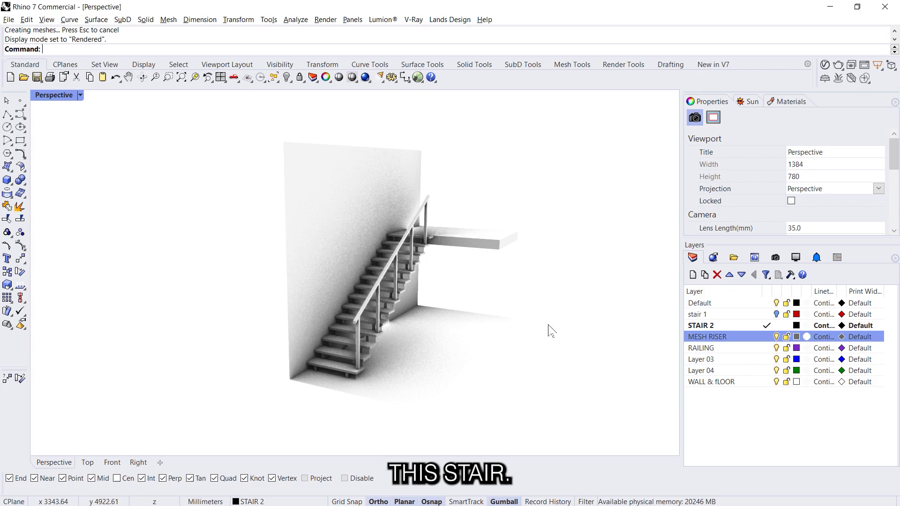
# Step: Open the White House / Bossley Architects stair photo from ArchDaily's stair folder in the browser, and return to Rhino
pyautogui.hotkey('alt', 'Tab')
pyautogui.click(289, 229)
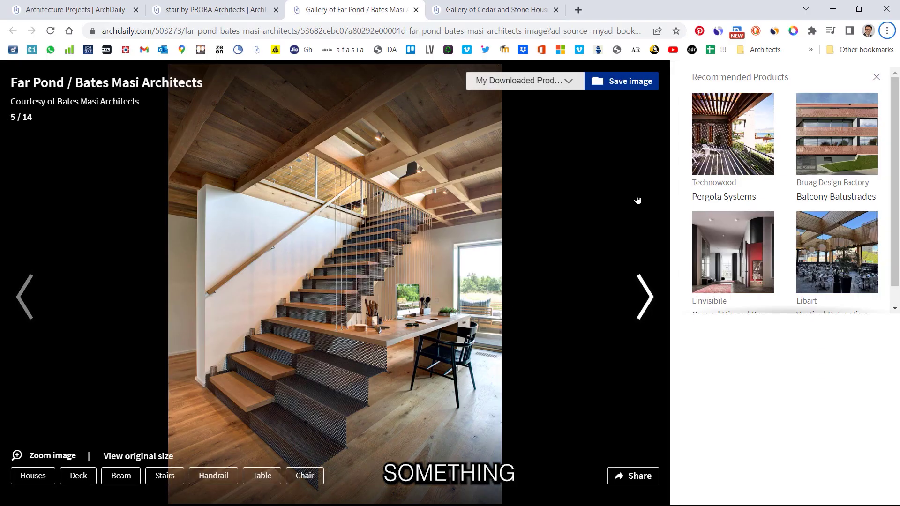
pyautogui.click(513, 9)
pyautogui.click(241, 9)
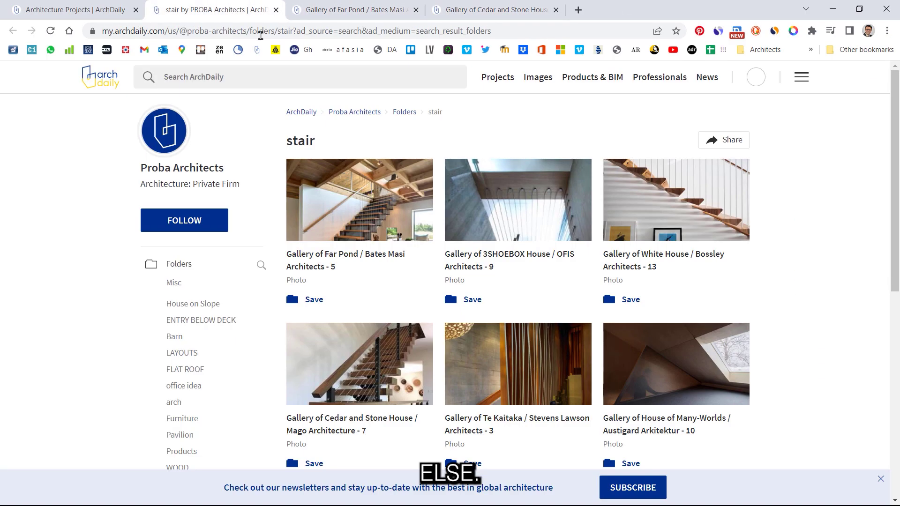
pyautogui.click(678, 213)
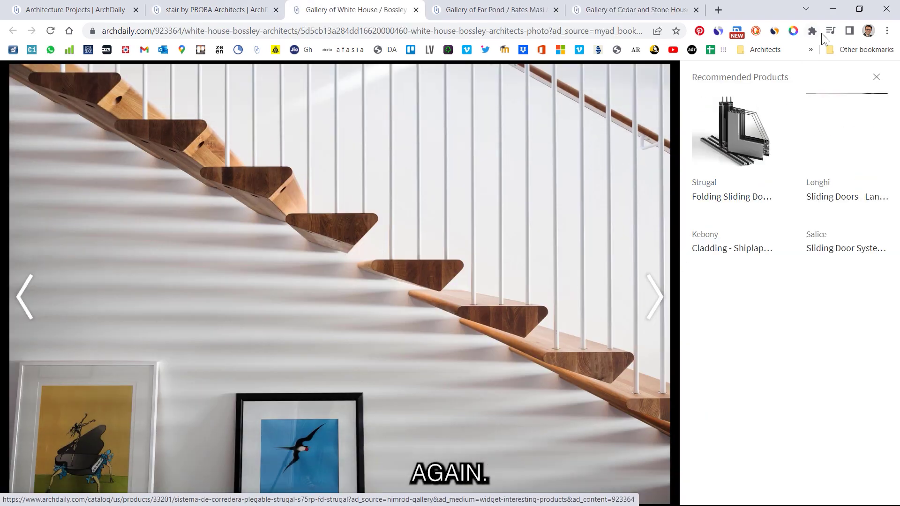
pyautogui.click(833, 8)
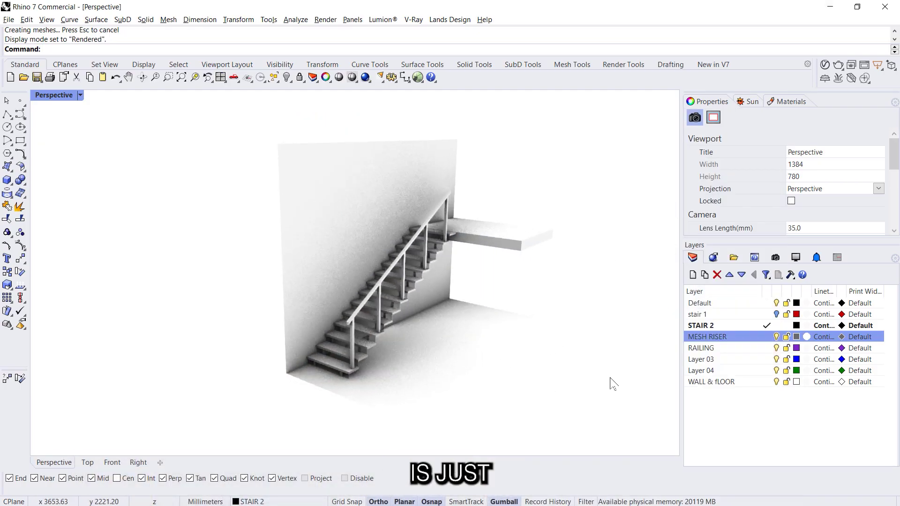
pyautogui.scroll(-2, 211, 300)
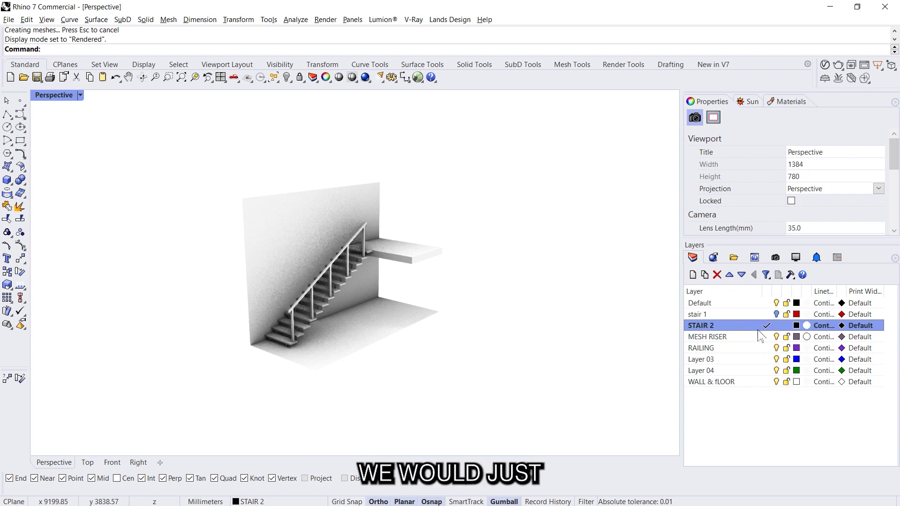
# Step: Create a new layer named STAIR 3 and make it the current layer
pyautogui.click(693, 275)
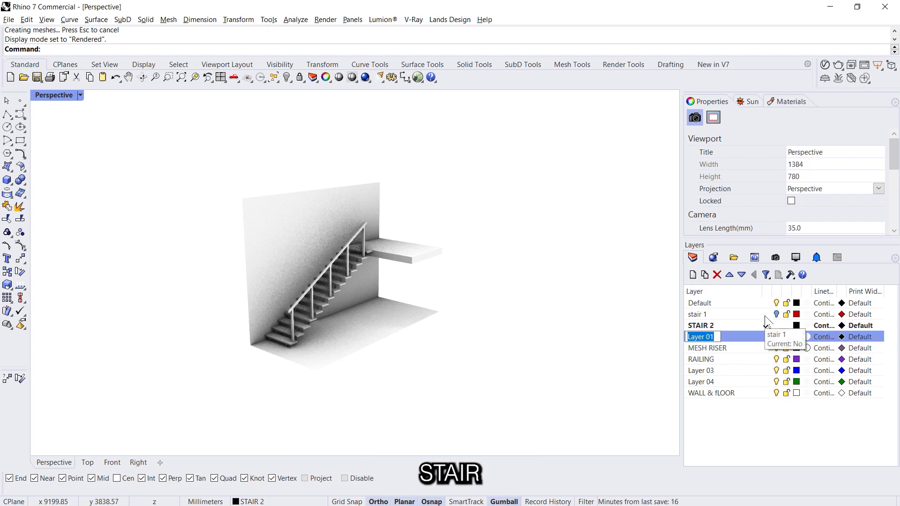
pyautogui.write('STAIR 3')
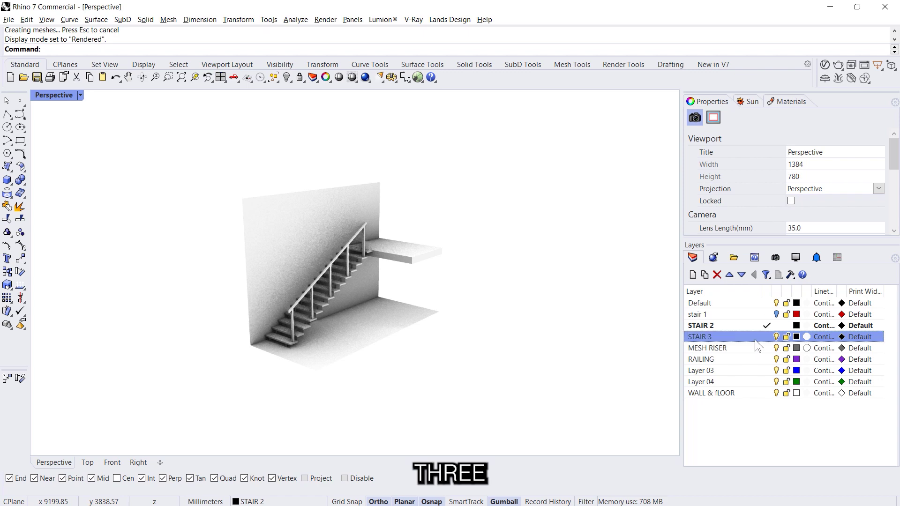
pyautogui.doubleClick(769, 337)
# Step: Copy the floor, wall and landing slab 10 m along the X axis to make an empty setting for the third stair
pyautogui.click(338, 328)
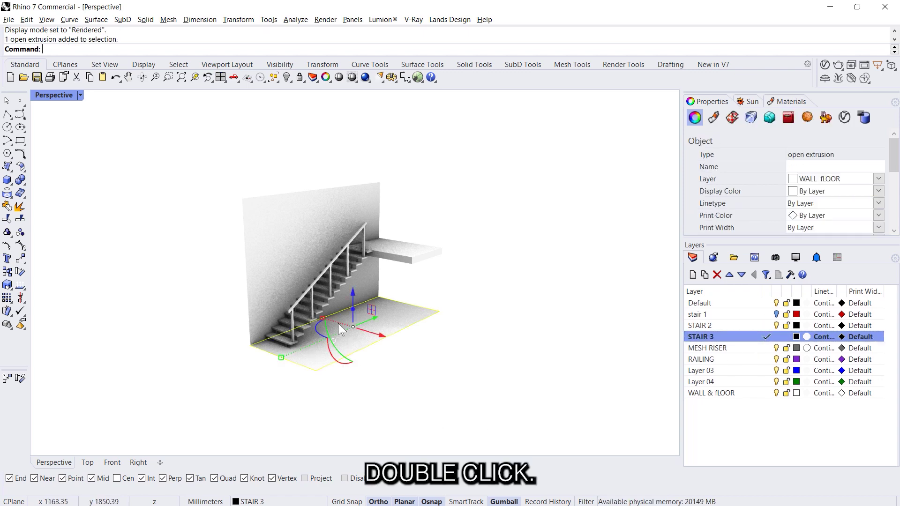
pyautogui.keyDown('shift'); pyautogui.click(366, 281); pyautogui.keyUp('shift')
pyautogui.keyDown('shift'); pyautogui.click(416, 253); pyautogui.keyUp('shift')
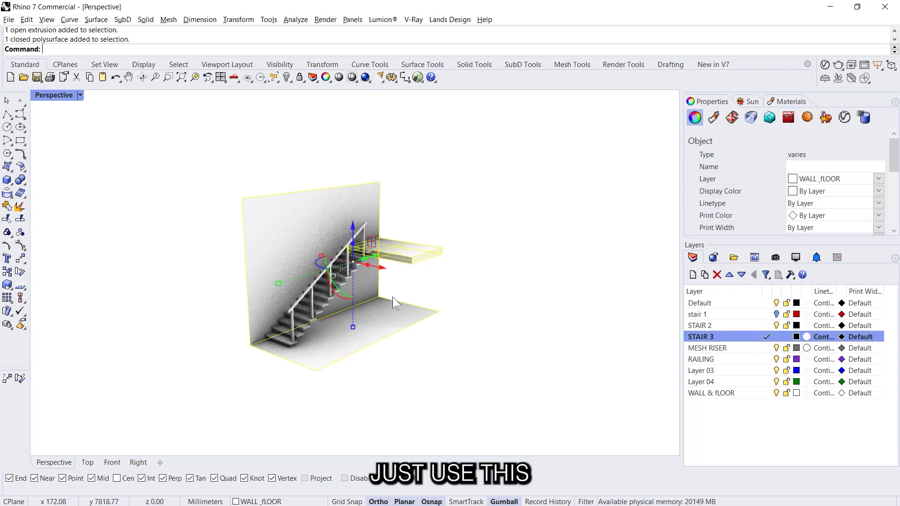
pyautogui.click(383, 269)
pyautogui.write('10000')
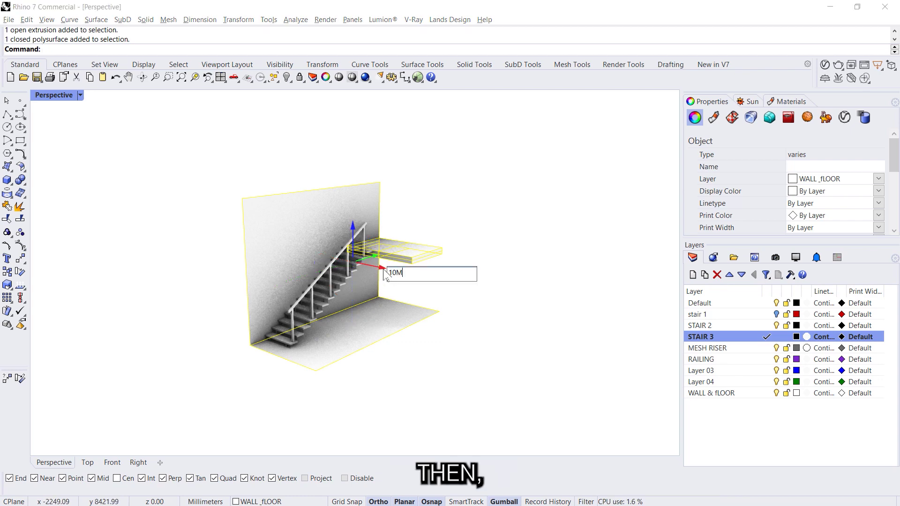
pyautogui.hotkey('alt', 'Return')
pyautogui.scroll(-8, 302, 274)
pyautogui.scroll(3, 416, 315)
pyautogui.press('Escape')
pyautogui.scroll(6, 358, 301)
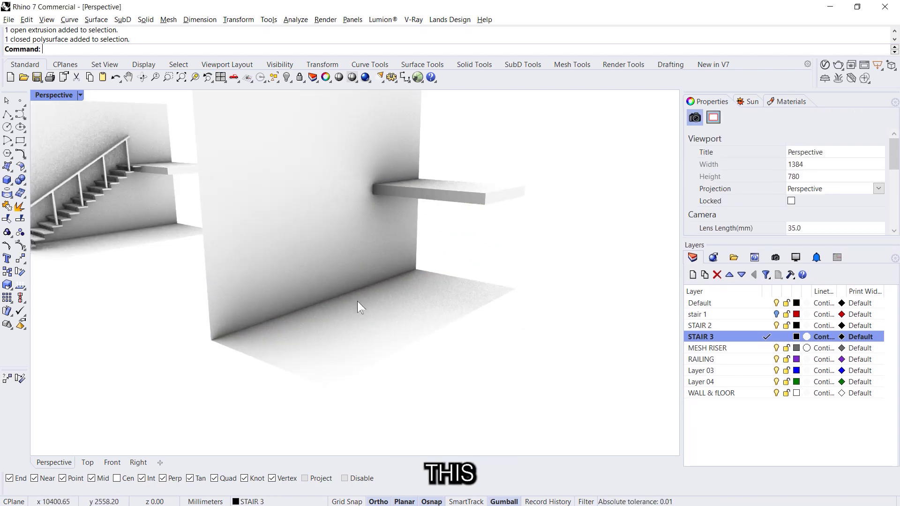
pyautogui.scroll(6, 473, 255)
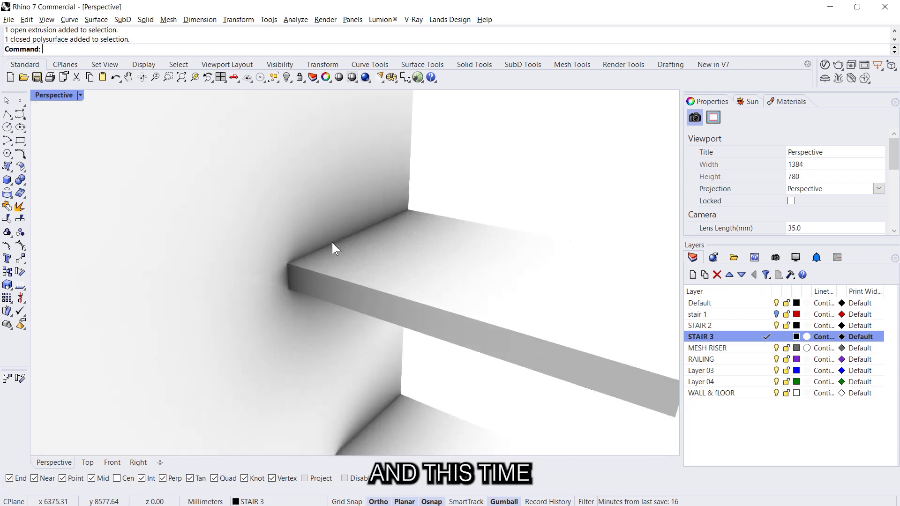
pyautogui.doubleClick(742, 337)
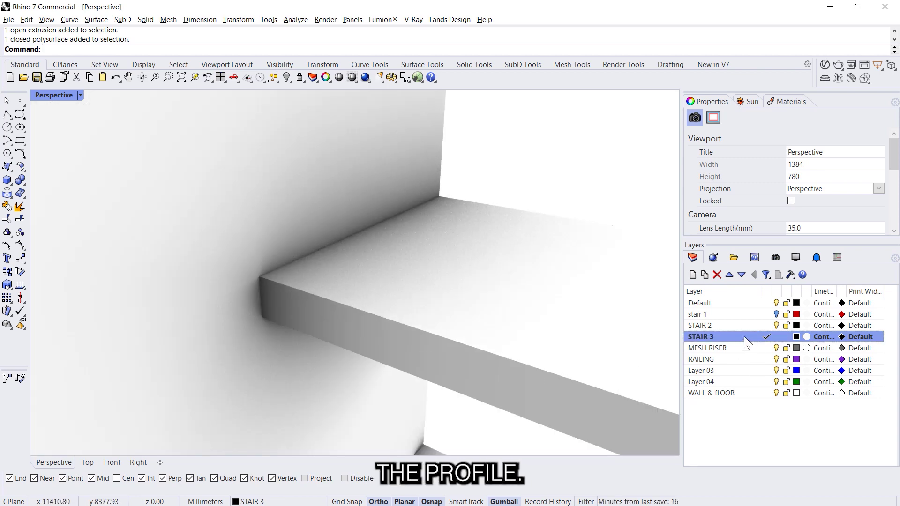
pyautogui.click(7, 115)
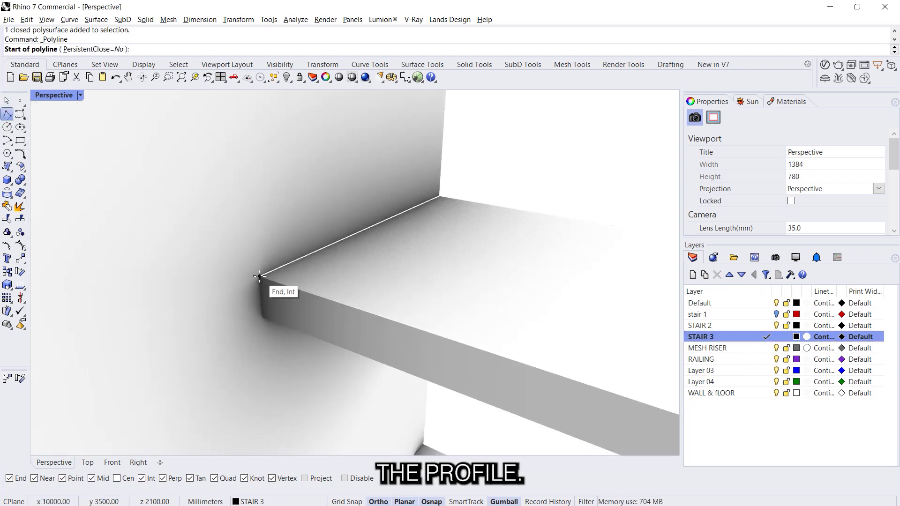
pyautogui.click(259, 277)
pyautogui.press('Escape')
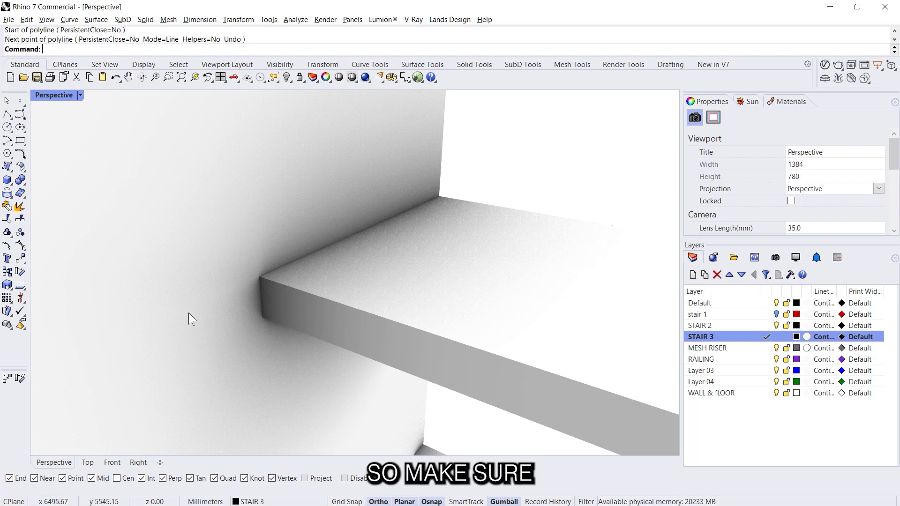
# Step: Switch to Shaded display and draw a closed triangular polyline from the slab's upper corner, 300 mm along the wall, via the slab's lower corner and edge midpoint
pyautogui.hotkey('ctrl', 'alt', 's')
pyautogui.click(7, 114)
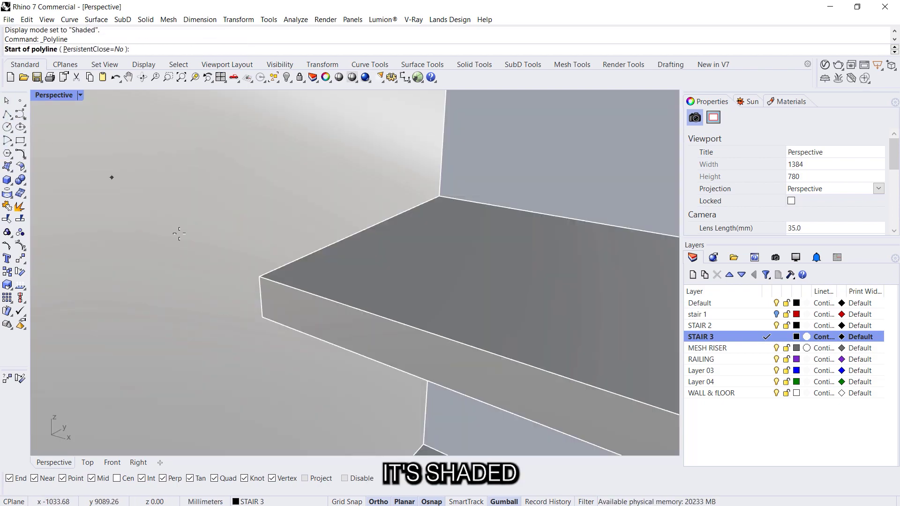
pyautogui.click(259, 276)
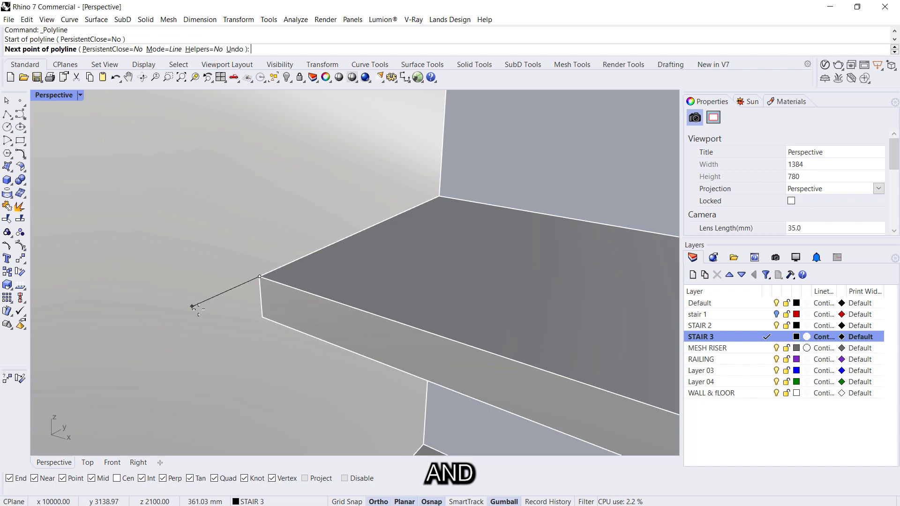
pyautogui.write('250')
pyautogui.press('Return')
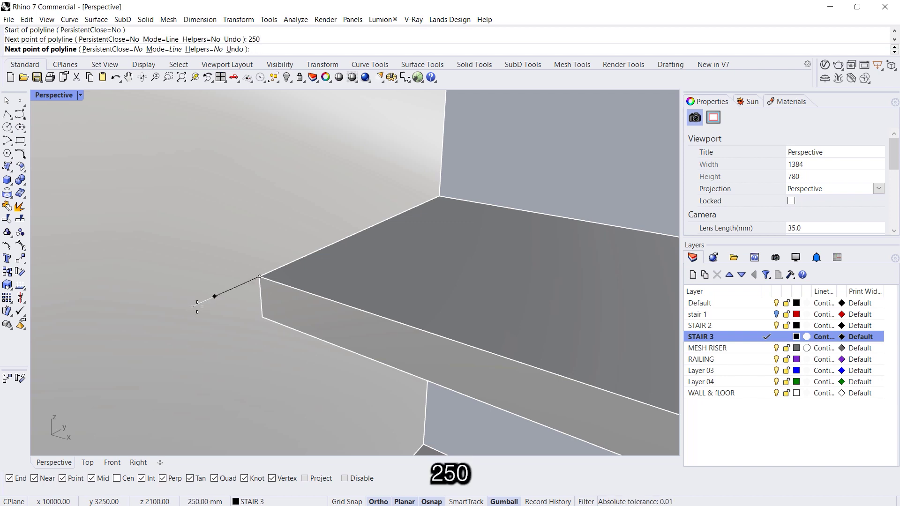
pyautogui.write('3')
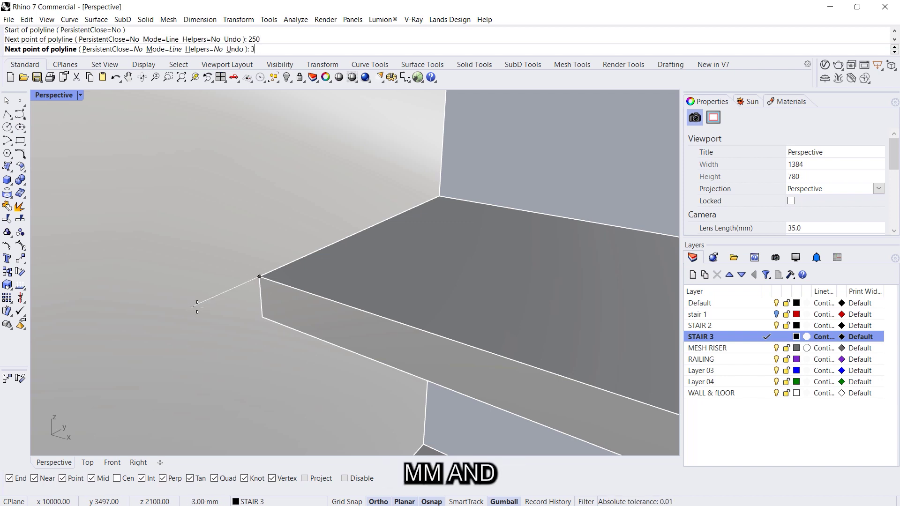
pyautogui.write('00')
pyautogui.press('Return')
pyautogui.click(193, 304)
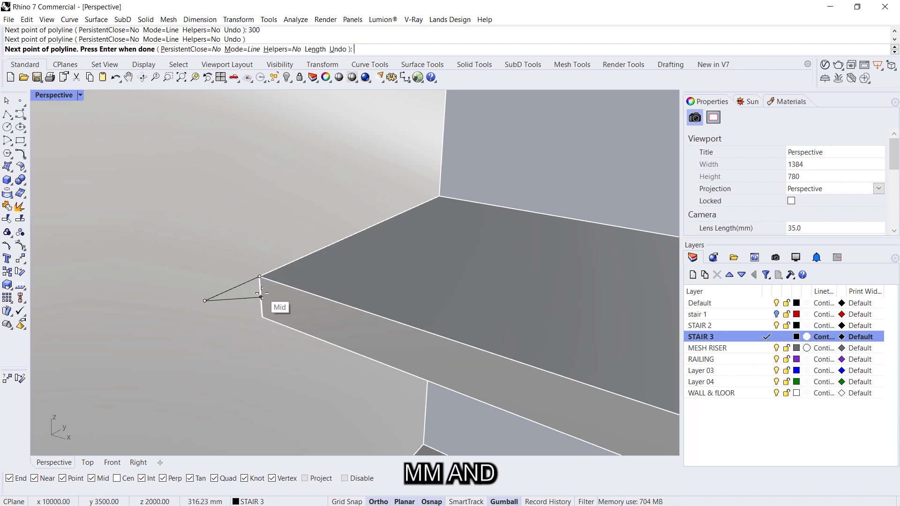
pyautogui.click(263, 317)
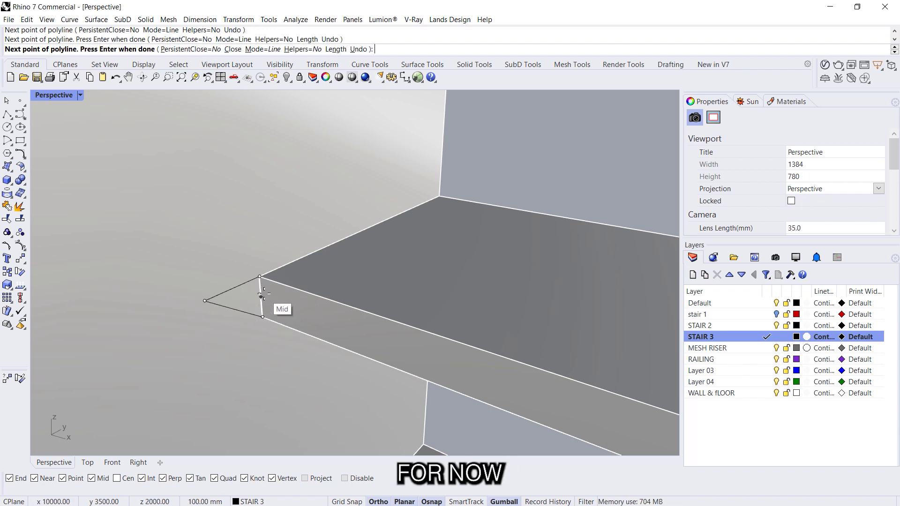
pyautogui.click(261, 296)
pyautogui.write('C')
pyautogui.press('Return')
# Step: Move the profile's lower corner point from the slab's bottom corner to the midpoint of the profile's sloping lower edge
pyautogui.click(247, 311)
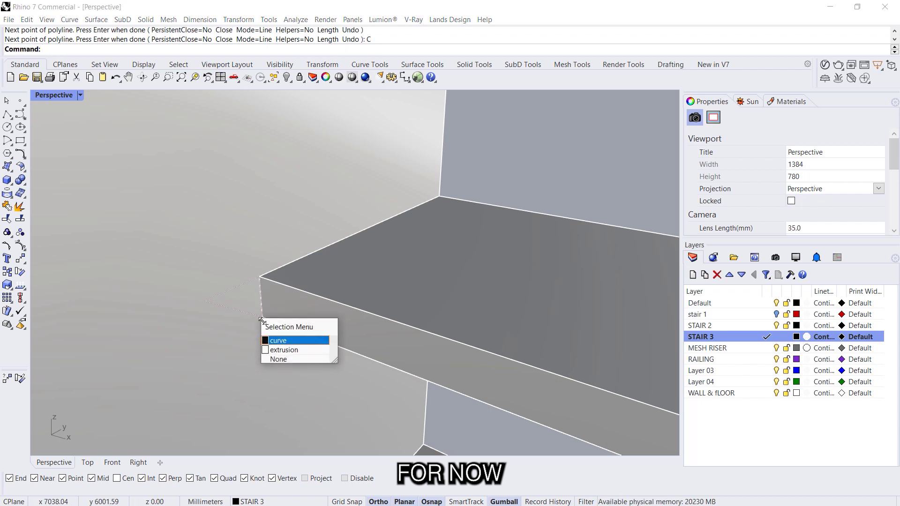
pyautogui.click(276, 340)
pyautogui.scroll(4, 257, 319)
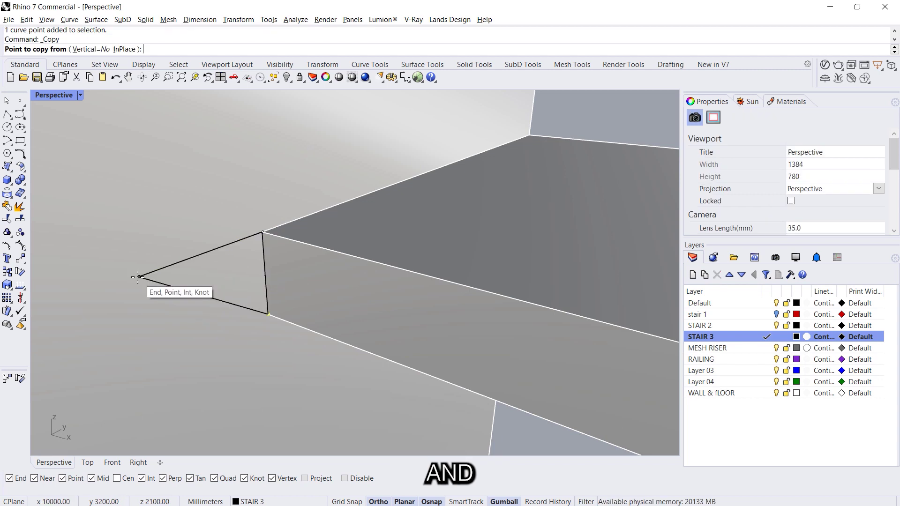
pyautogui.click(139, 277)
pyautogui.press('Escape')
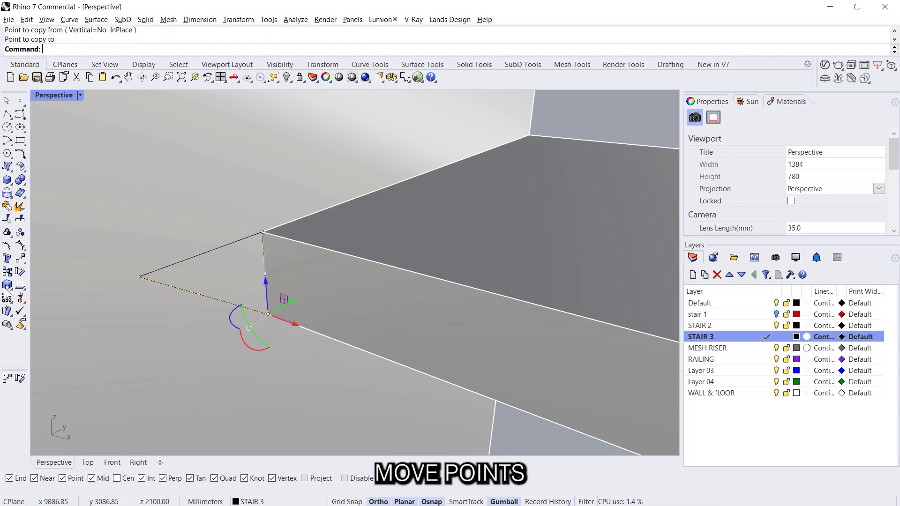
pyautogui.write('m')
pyautogui.press('Return')
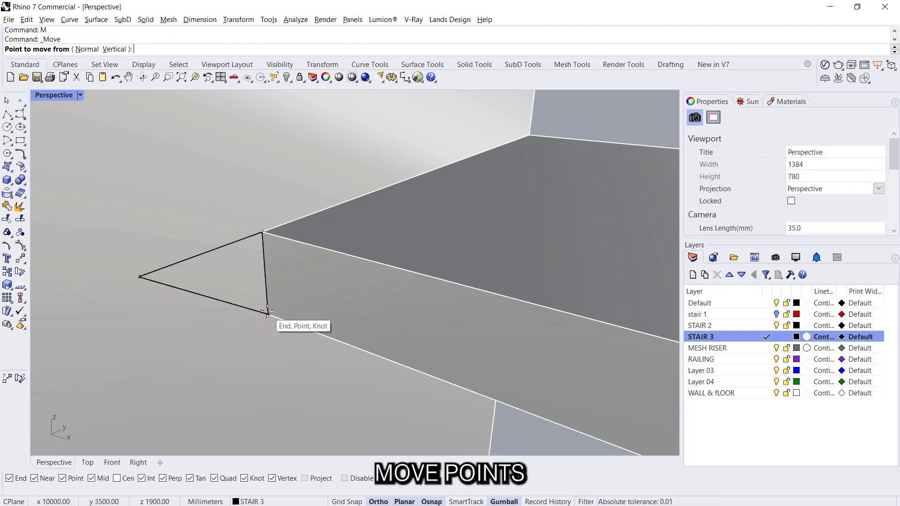
pyautogui.click(268, 315)
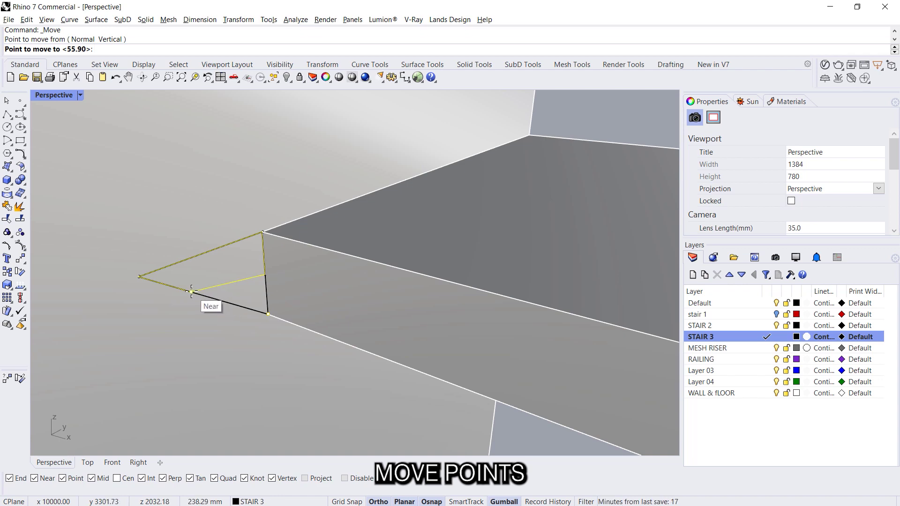
pyautogui.click(213, 298)
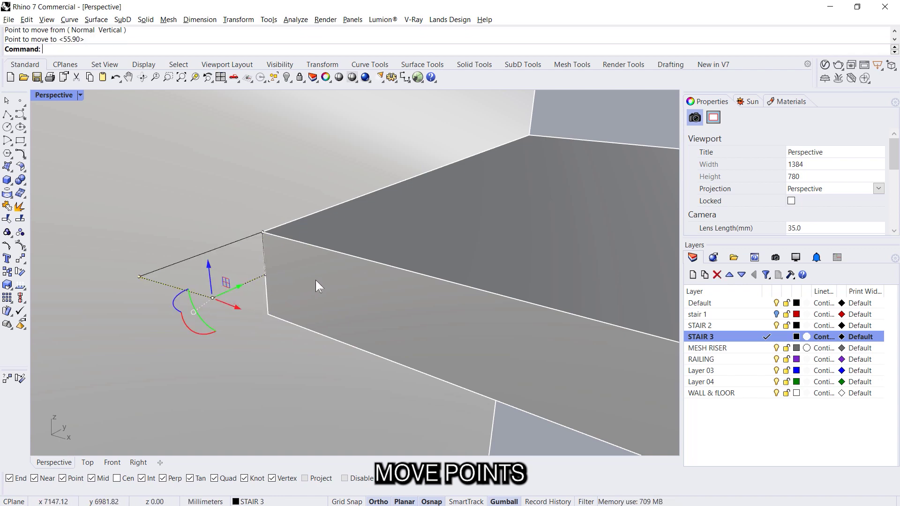
# Step: Check the White House / Bossley Architects stair photo in the browser, then in Rhino delete the profile's extra point at the slab edge's midpoint
pyautogui.hotkey('alt', 'Tab')
pyautogui.click(584, 207)
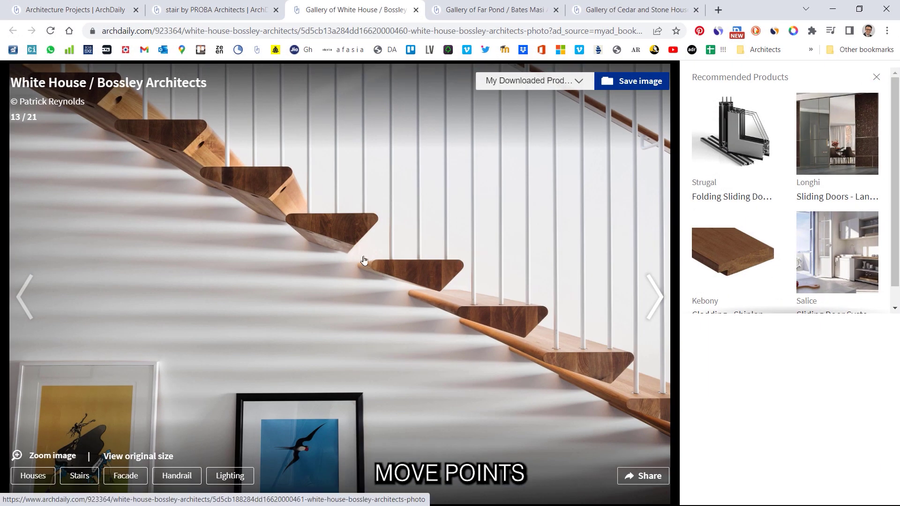
pyautogui.click(838, 6)
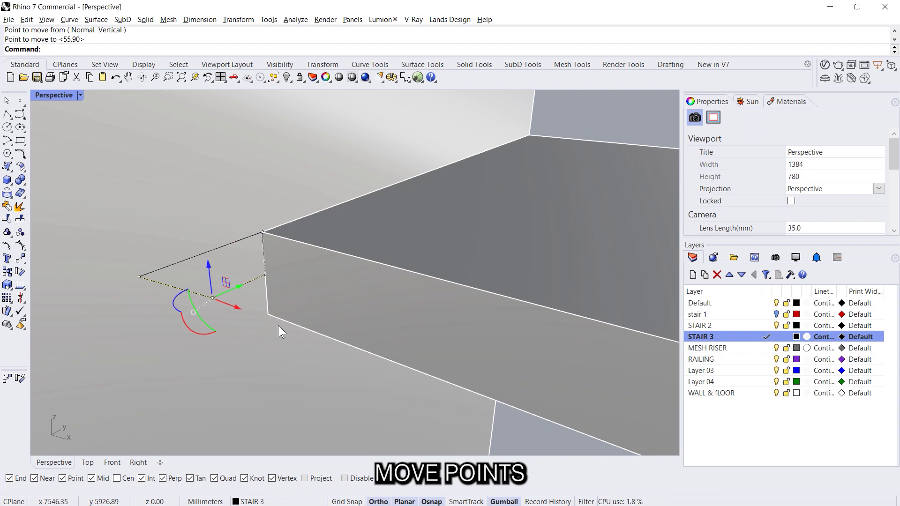
pyautogui.click(264, 276)
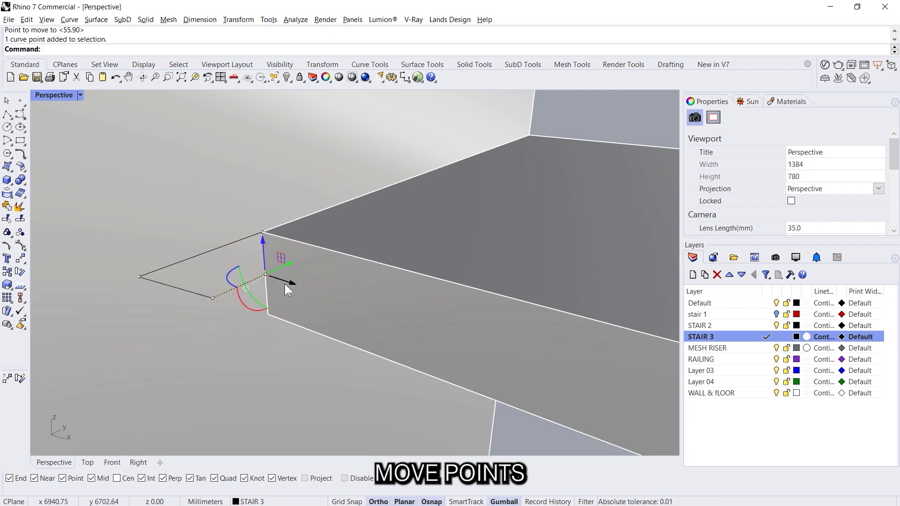
pyautogui.press('Delete')
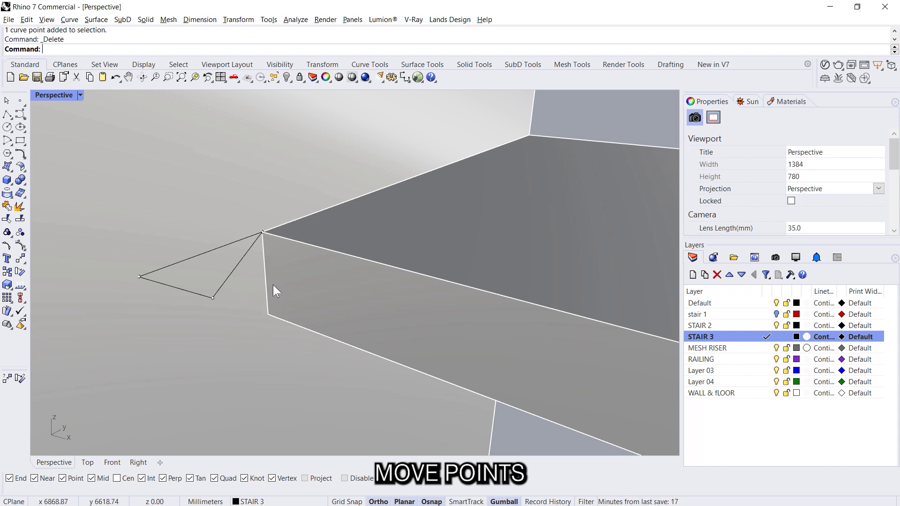
pyautogui.click(213, 298)
pyautogui.write('M')
pyautogui.press('Return')
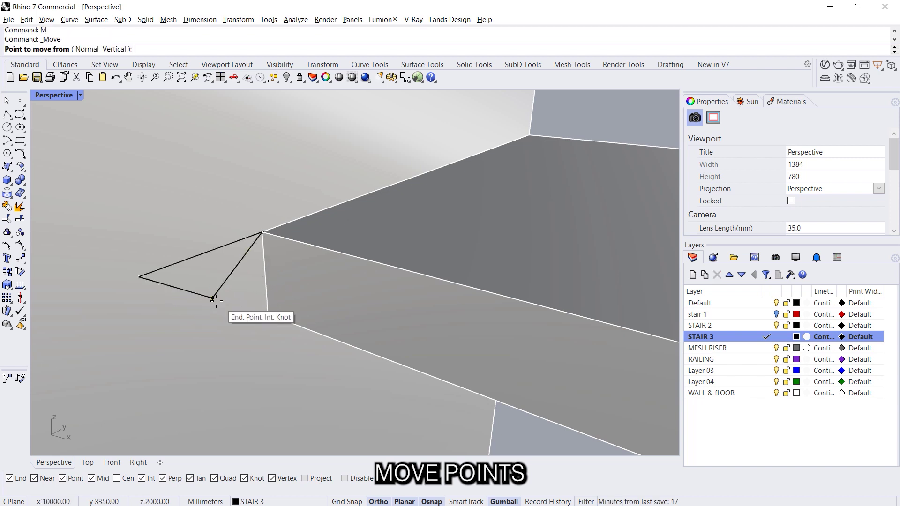
pyautogui.click(212, 298)
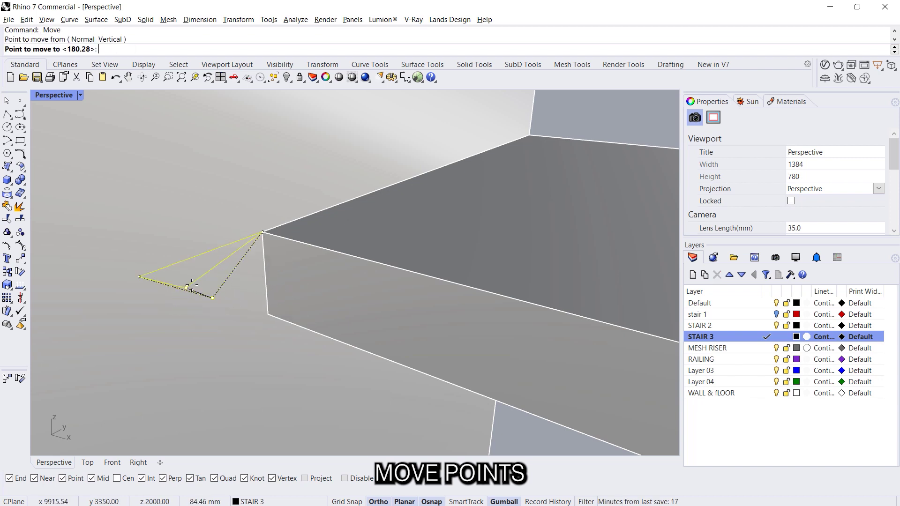
pyautogui.click(215, 321)
pyautogui.press('Escape')
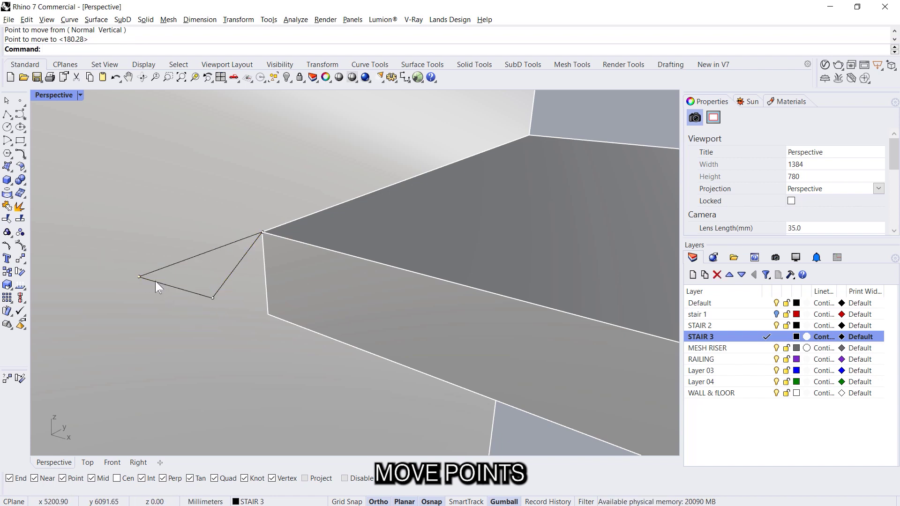
# Step: Try rounding the triangular tread profile's corners with FilletCorners at a 20 mm radius, and undo it
pyautogui.click(159, 284)
pyautogui.write('Fillet')
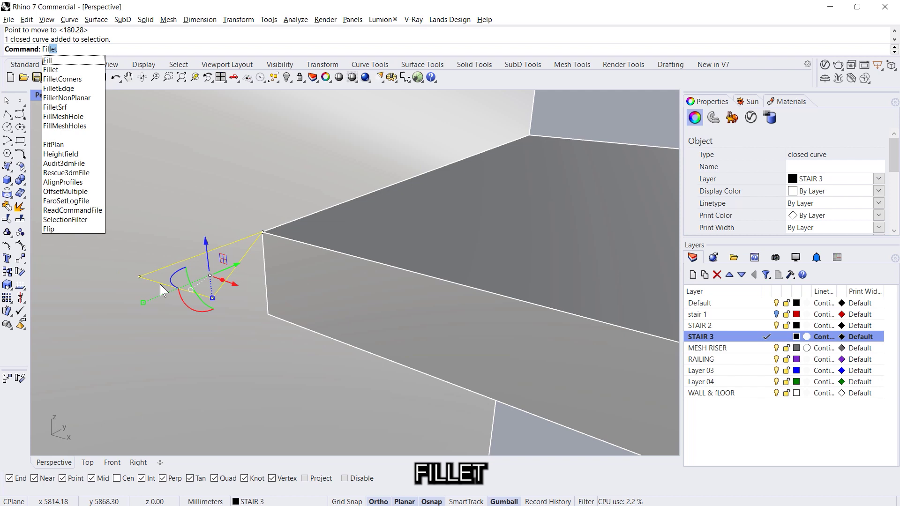
pyautogui.press('Down')
pyautogui.press('Down')
pyautogui.press('Return')
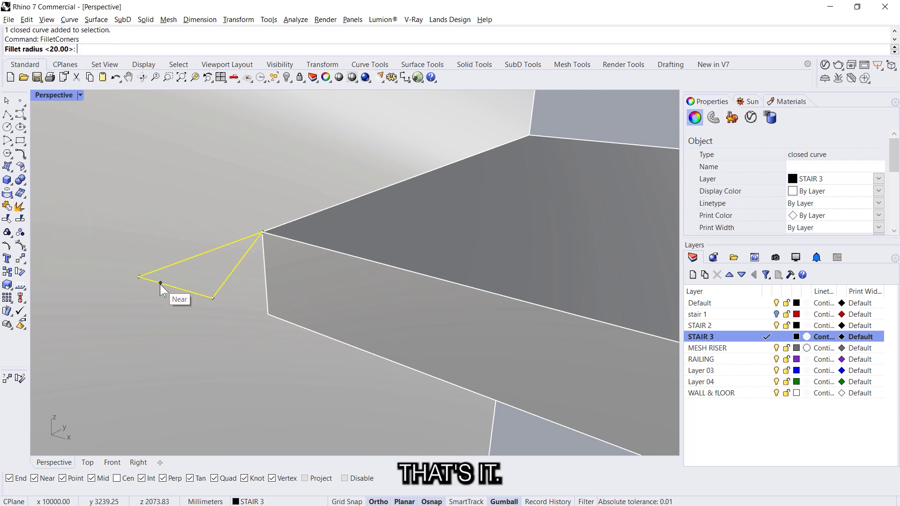
pyautogui.press('Return')
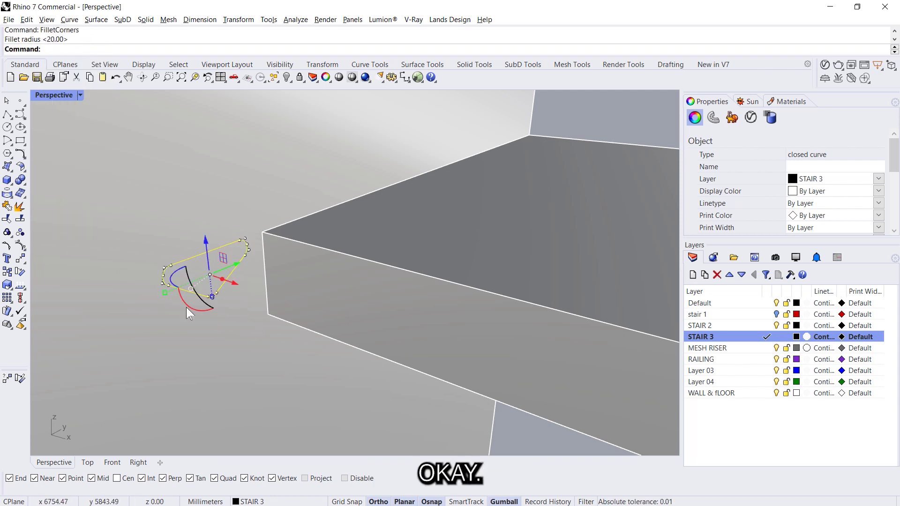
pyautogui.hotkey('ctrl', 'z')
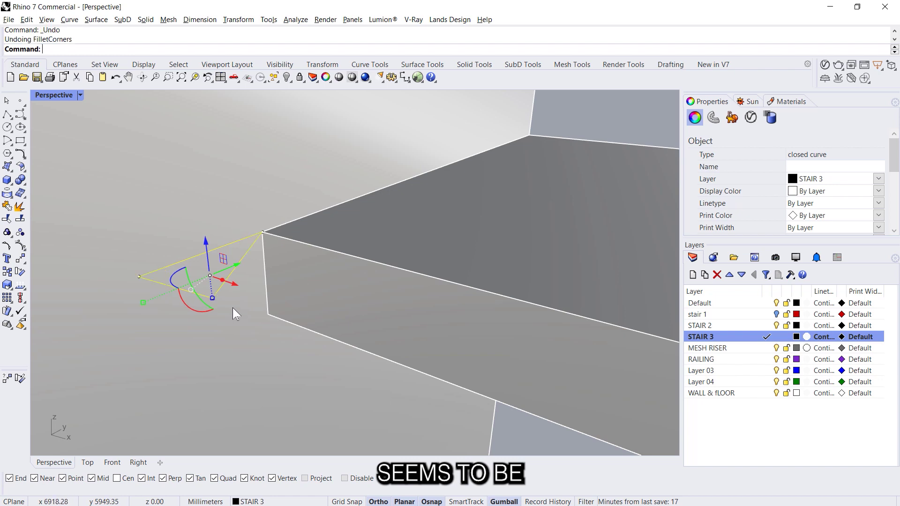
# Step: Round all corners of the triangular tread profile with FilletCorners at a 10 mm radius
pyautogui.press('Return')
pyautogui.press('Escape')
pyautogui.press('Return')
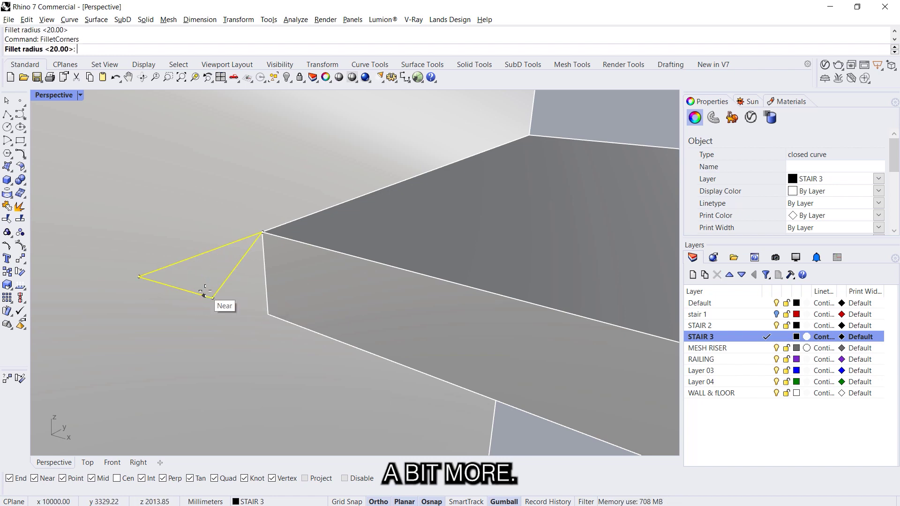
pyautogui.press('Return')
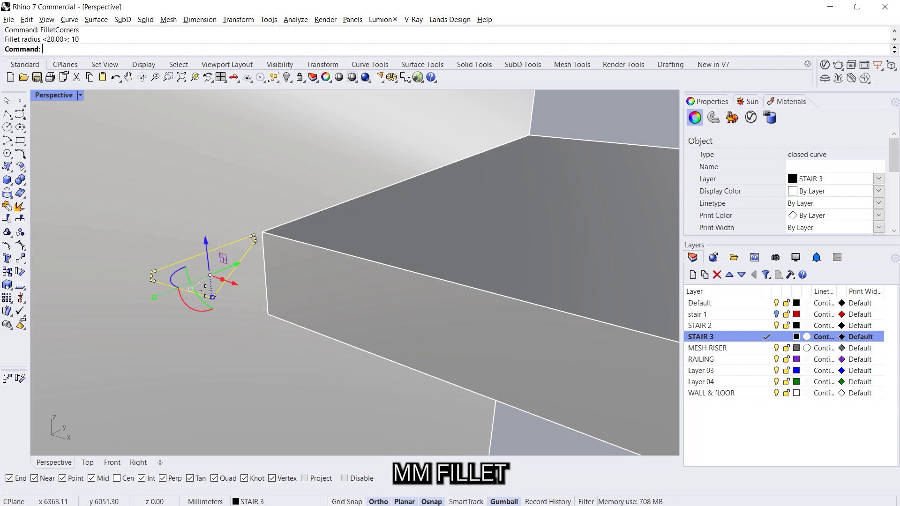
# Step: Fillet the lower corner of the triangular tread profile with a 30 mm radius
pyautogui.press('Return')
pyautogui.press('Escape')
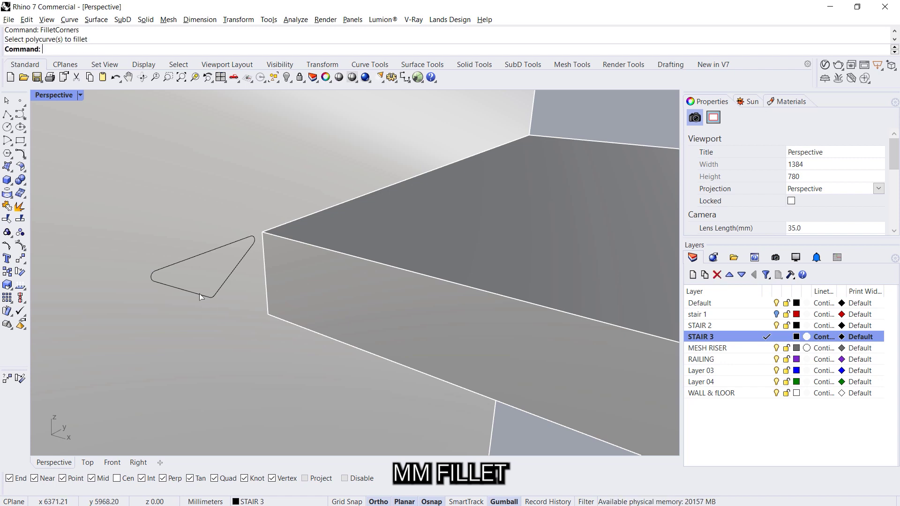
pyautogui.write('Fillet')
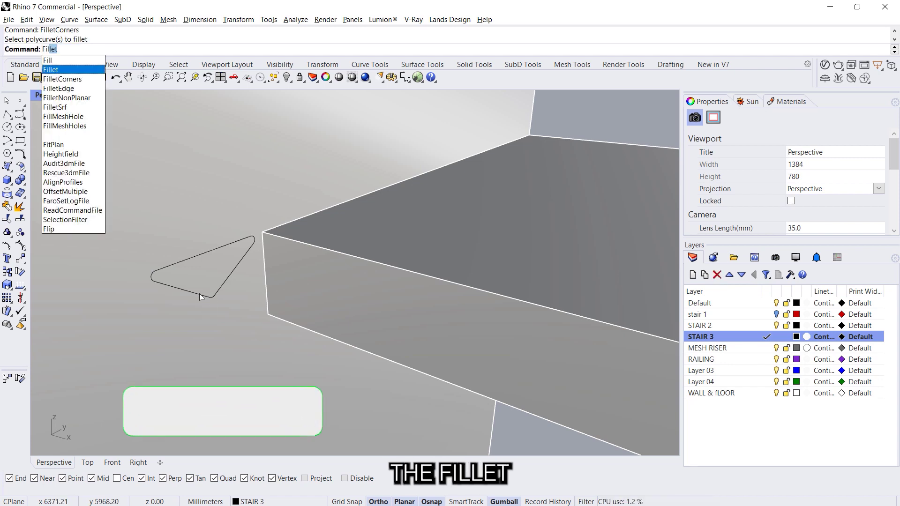
pyautogui.press('Return')
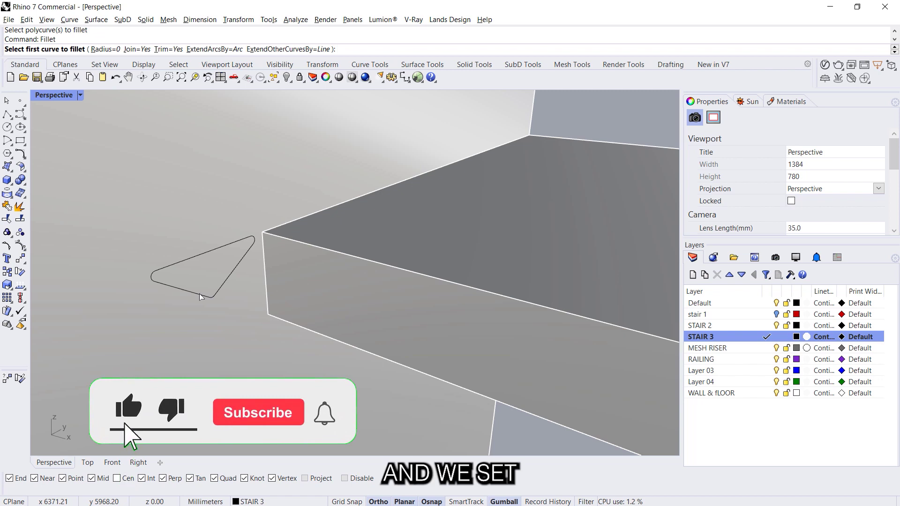
pyautogui.write('30')
pyautogui.press('Return')
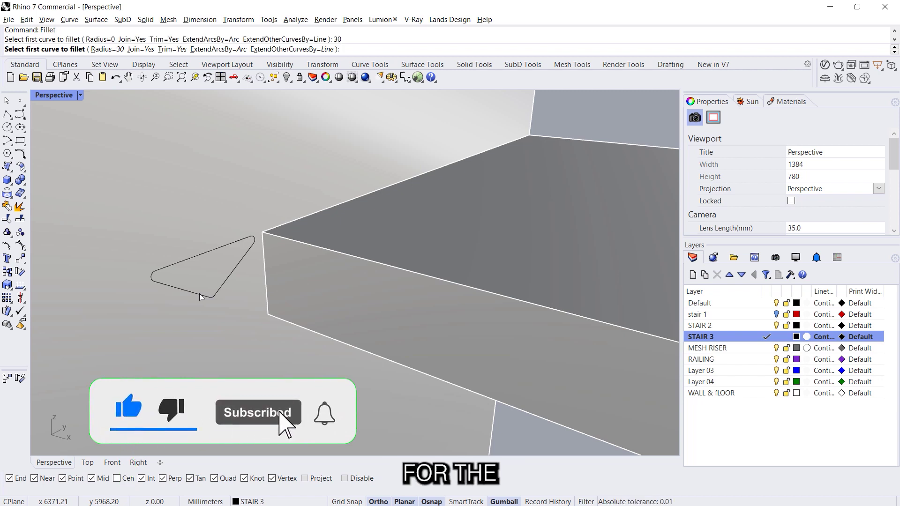
pyautogui.click(234, 284)
pyautogui.click(228, 274)
# Step: Extrude the rounded tread profile 1000 mm along the slab edge into a solid tread
pyautogui.click(230, 274)
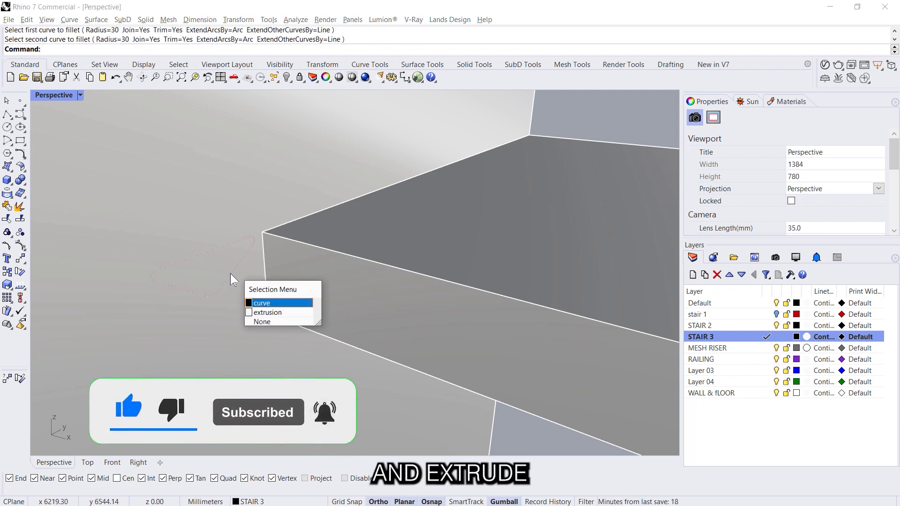
pyautogui.click(230, 274)
pyautogui.write('EC')
pyautogui.press('Return')
pyautogui.scroll(-10, 210, 242)
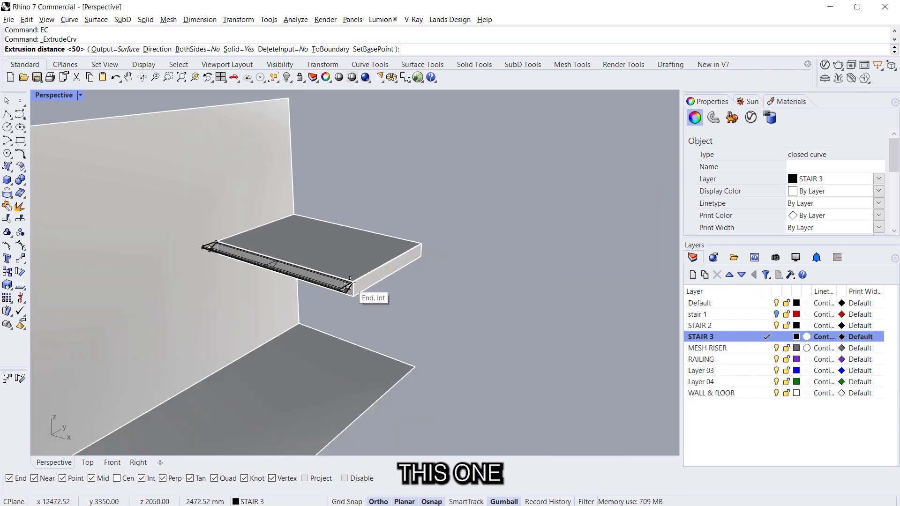
pyautogui.write('1000')
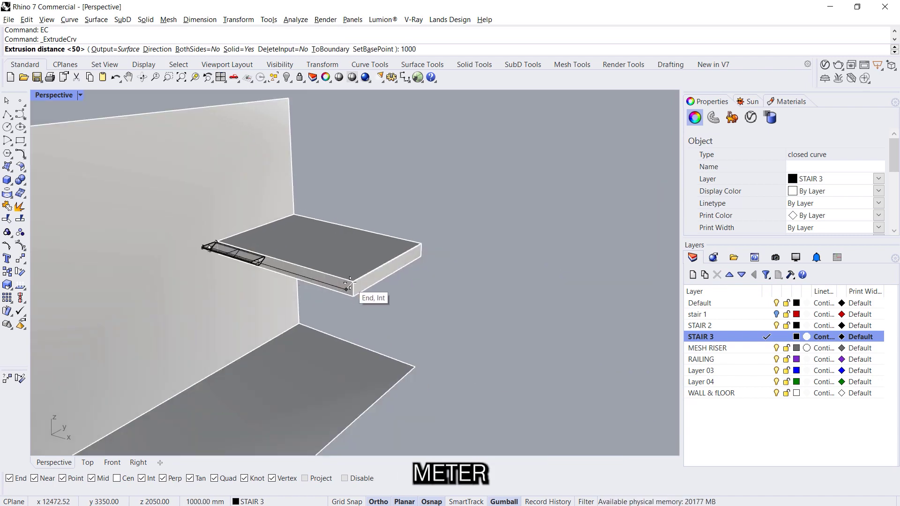
pyautogui.press('Return')
pyautogui.scroll(10, 201, 258)
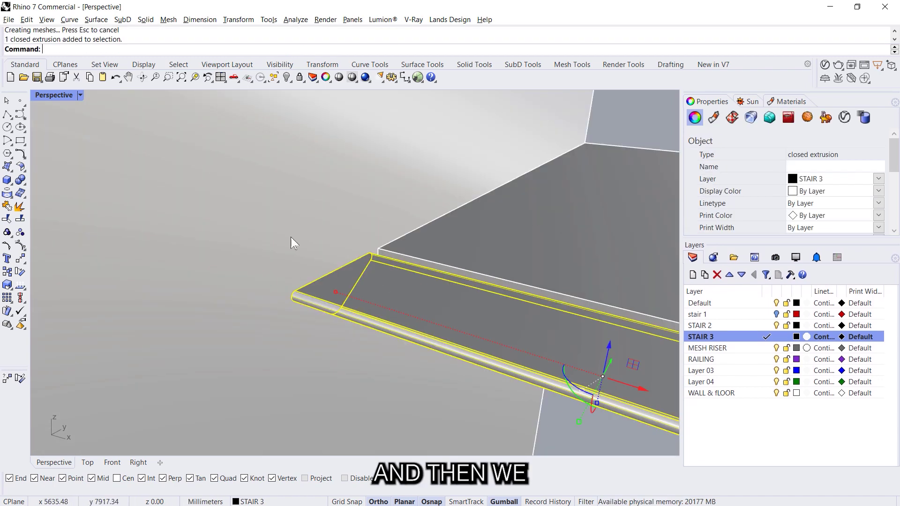
# Step: Turn the solid tread into a block named STEP 3, with its base point on the tread's end at the wall
pyautogui.scroll(-5, 291, 243)
pyautogui.write('block')
pyautogui.press('Return')
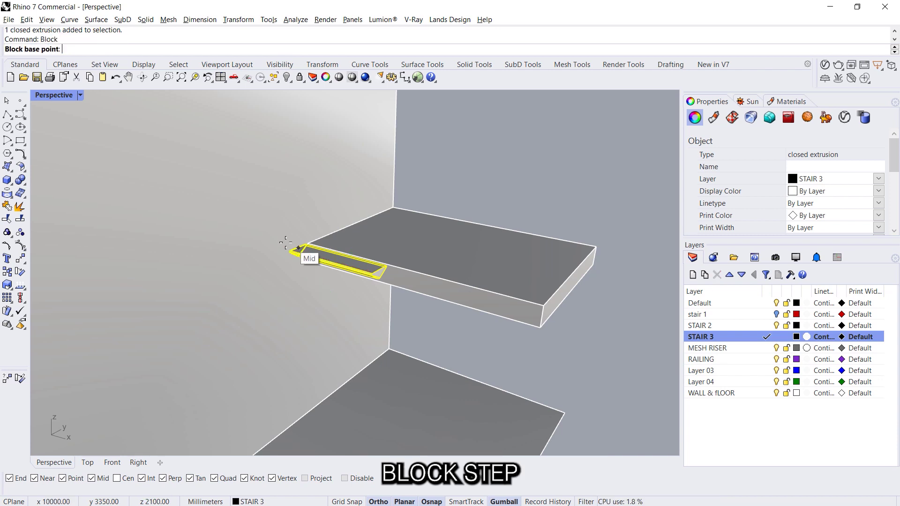
pyautogui.click(299, 249)
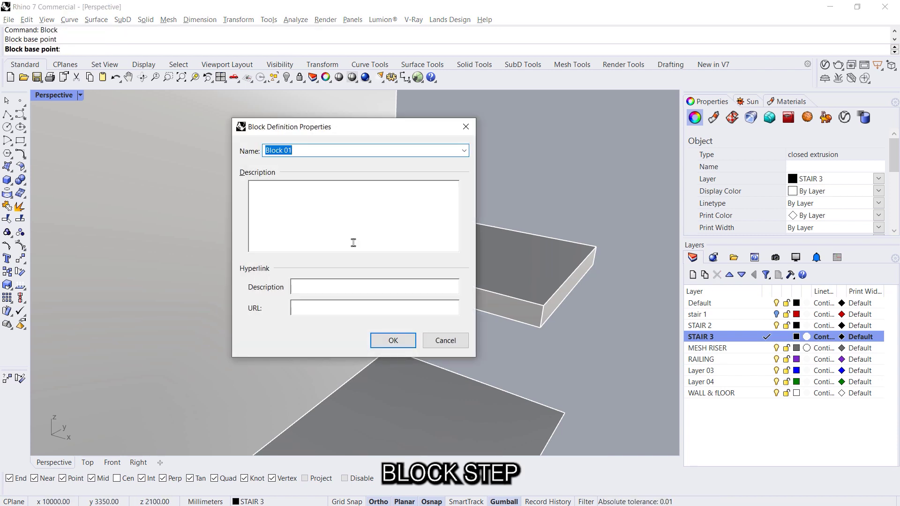
pyautogui.press('Return')
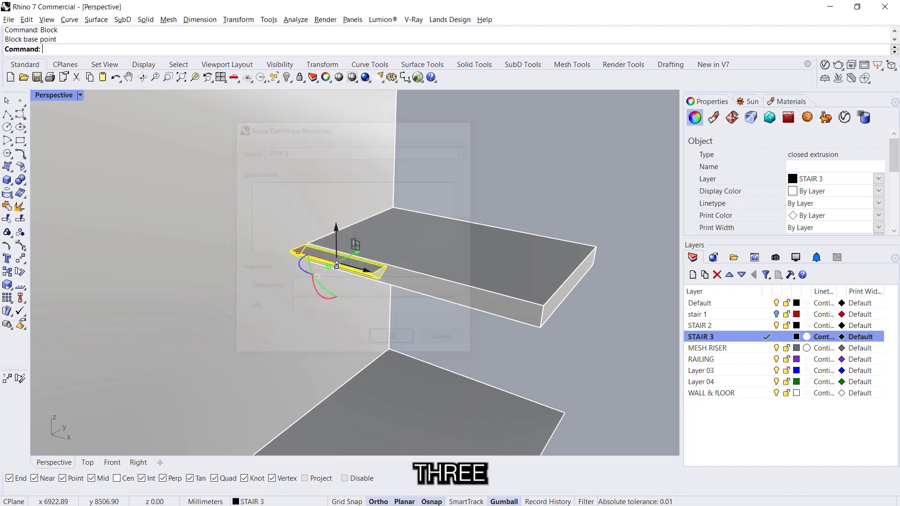
pyautogui.scroll(3, 339, 252)
pyautogui.scroll(2, 338, 252)
pyautogui.click(269, 296)
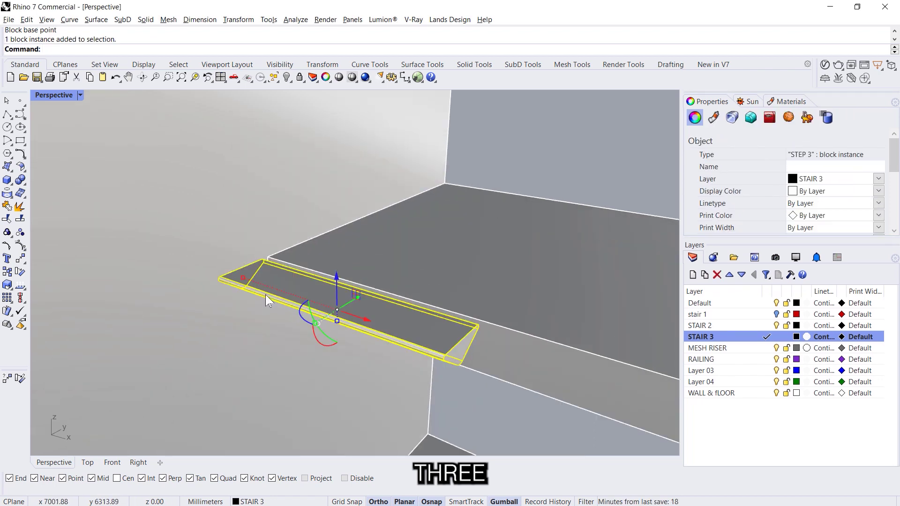
pyautogui.write('ArrayLinear')
pyautogui.press('Return')
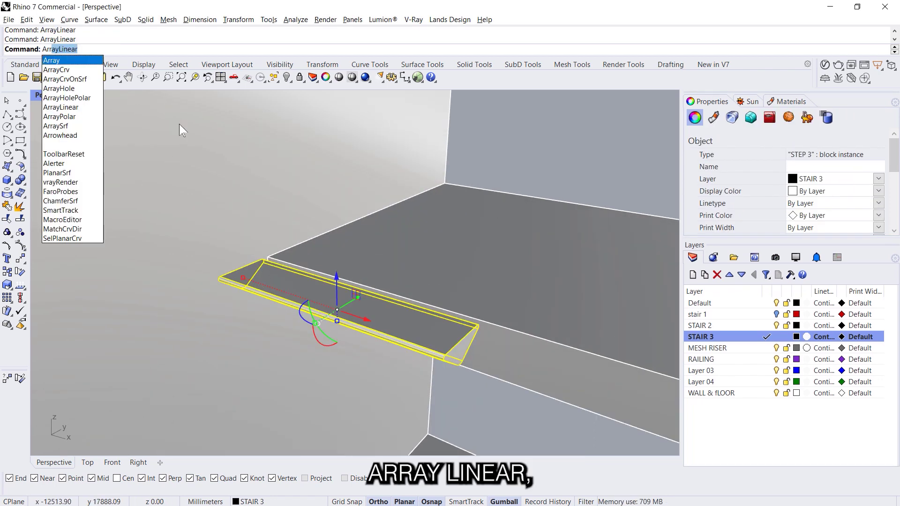
pyautogui.press('Return')
pyautogui.press('Escape')
pyautogui.press('Escape')
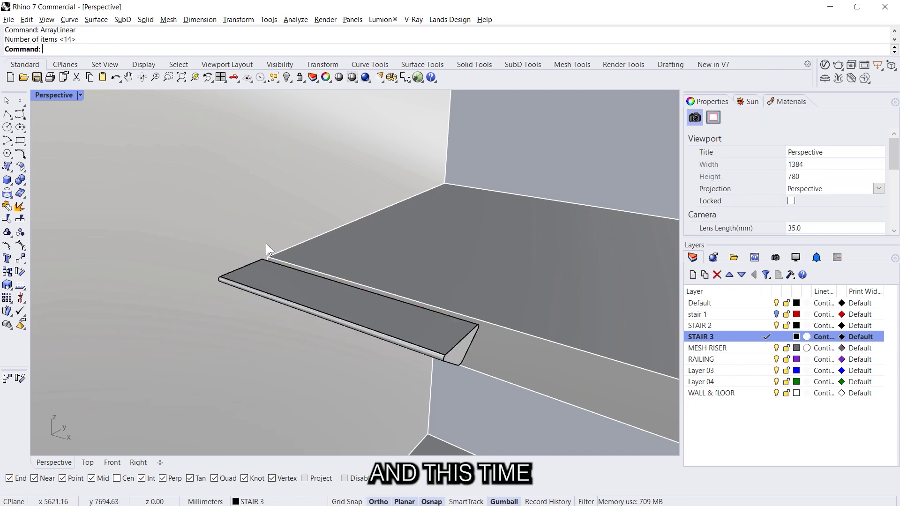
# Step: Draw a 250 mm polyline from the slab's upper corner at the wall, running away from the slab along the tread
pyautogui.click(7, 114)
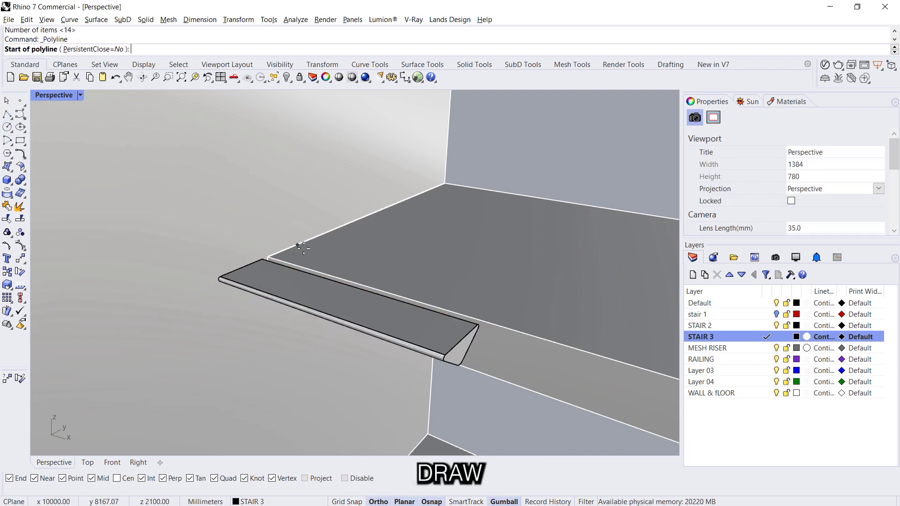
pyautogui.scroll(3, 267, 256)
pyautogui.click(345, 202)
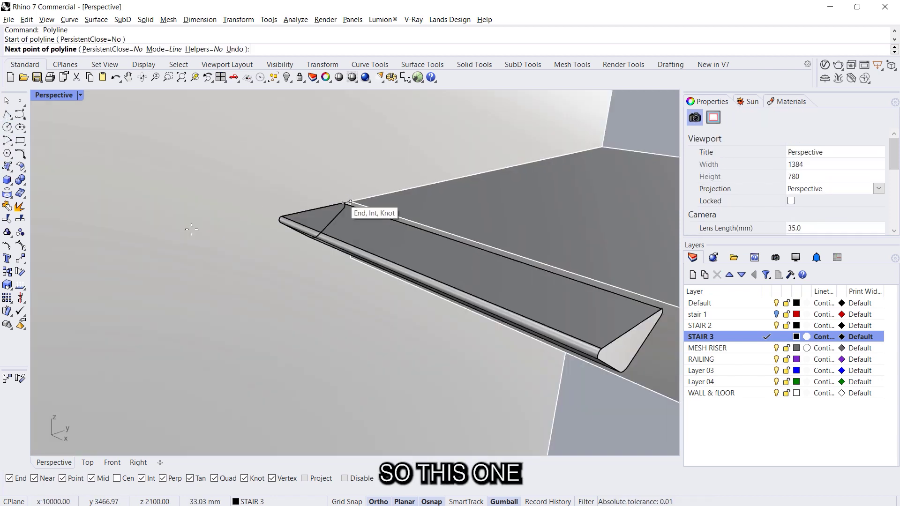
pyautogui.write('25')
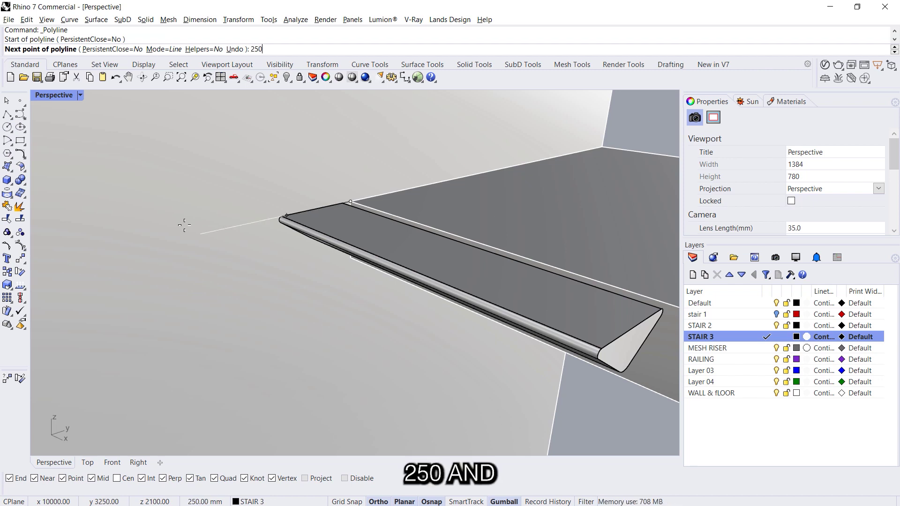
pyautogui.write('0')
pyautogui.press('Return')
pyautogui.press('Return')
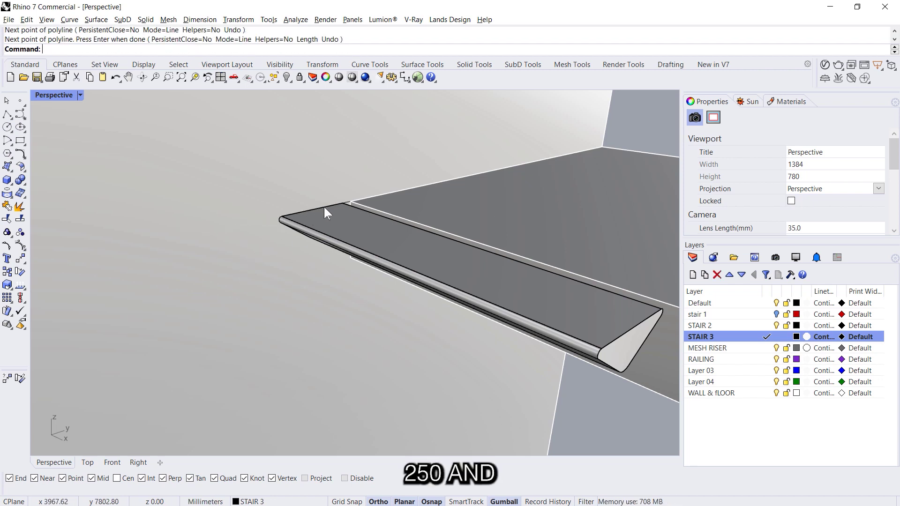
# Step: Extrude the 250 mm line downward by 150 mm into a guide surface for the step rise
pyautogui.click(325, 207)
pyautogui.click(357, 234)
pyautogui.click(318, 190)
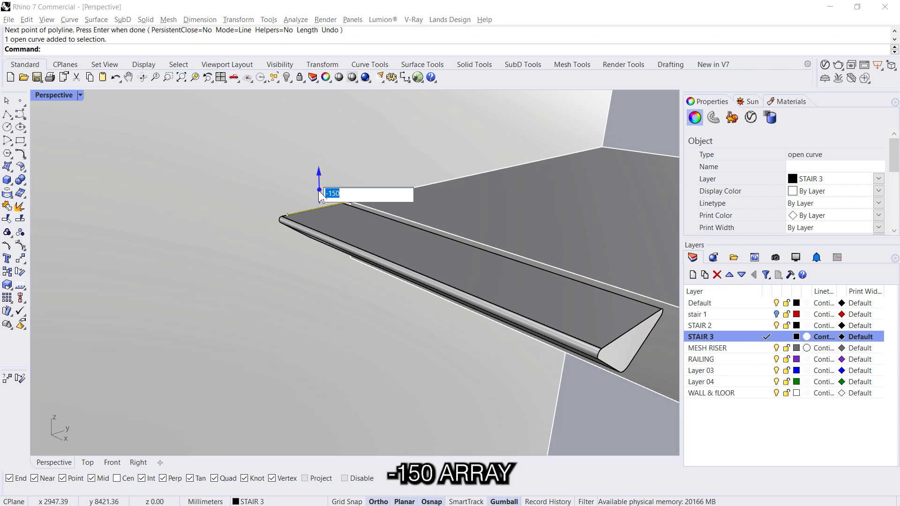
pyautogui.press('Return')
# Step: Array the STEP 3 block linearly with 14 items, from the slab's upper corner to the guide surface's lower outer corner
pyautogui.click(384, 240)
pyautogui.write('ArrayLinear')
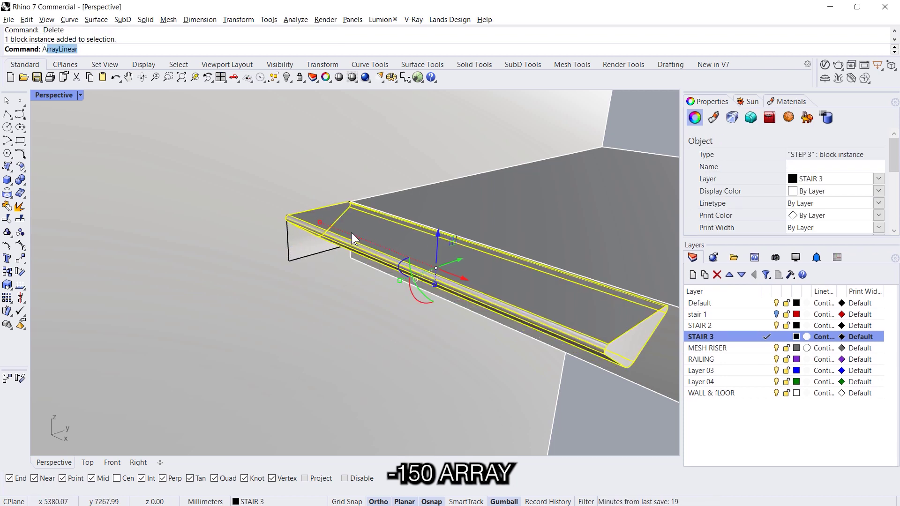
pyautogui.press('Return')
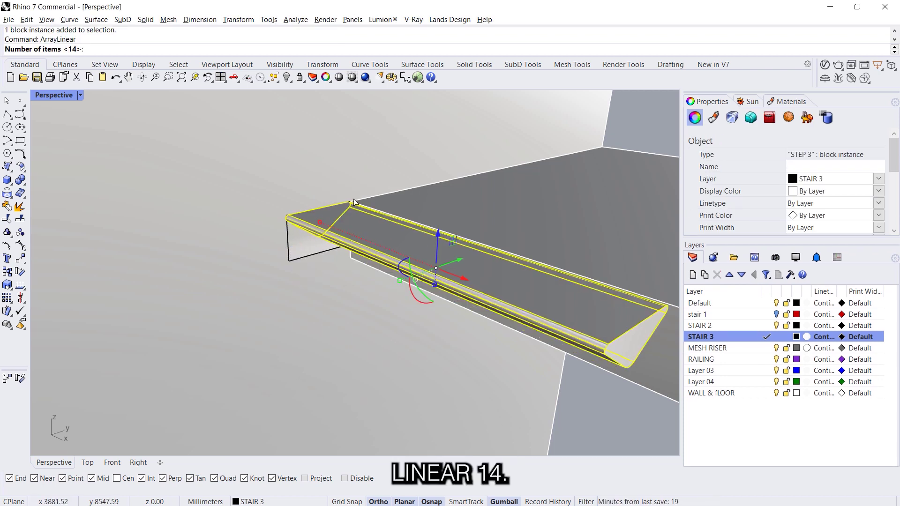
pyautogui.press('Return')
pyautogui.click(351, 203)
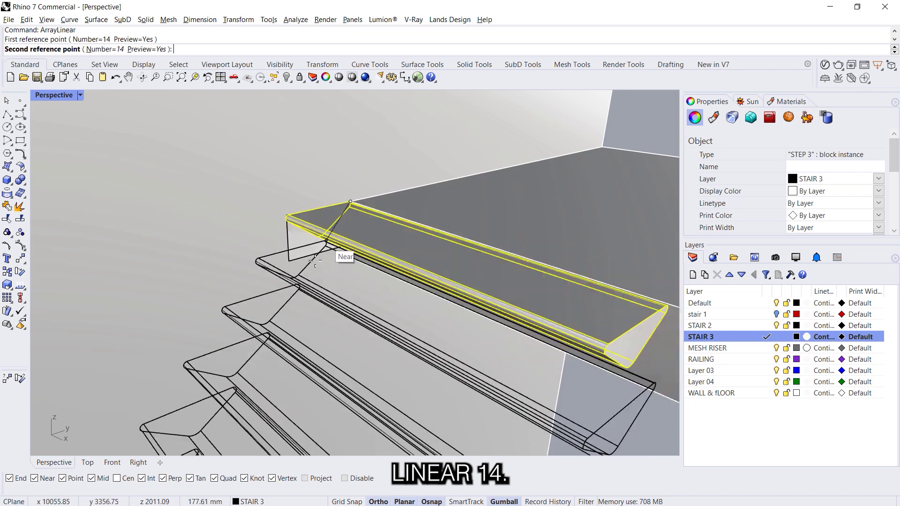
pyautogui.click(287, 262)
pyautogui.scroll(-12, 405, 213)
pyautogui.press('Escape')
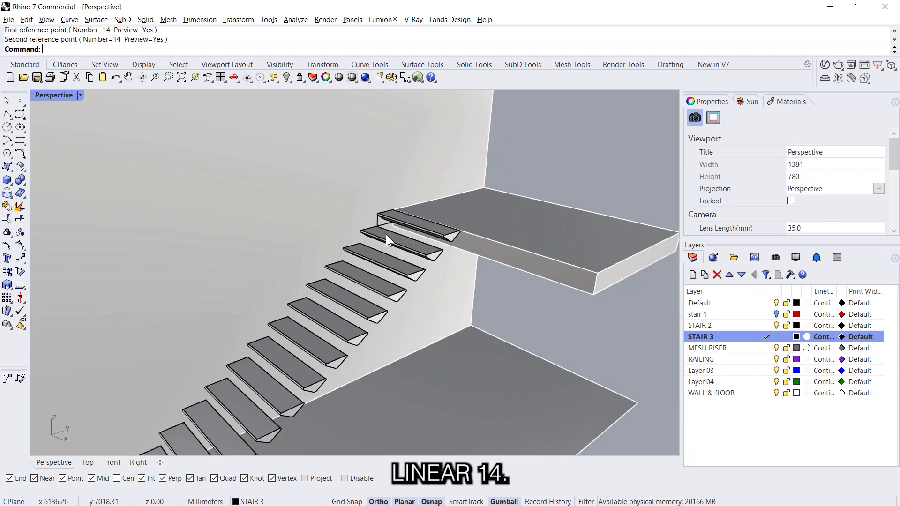
# Step: Delete the guide surface under the top tread, and check the White House / Bossley Architects stair photo in the browser
pyautogui.click(380, 223)
pyautogui.click(409, 252)
pyautogui.press('Delete')
pyautogui.scroll(-10, 399, 235)
pyautogui.scroll(4, 385, 281)
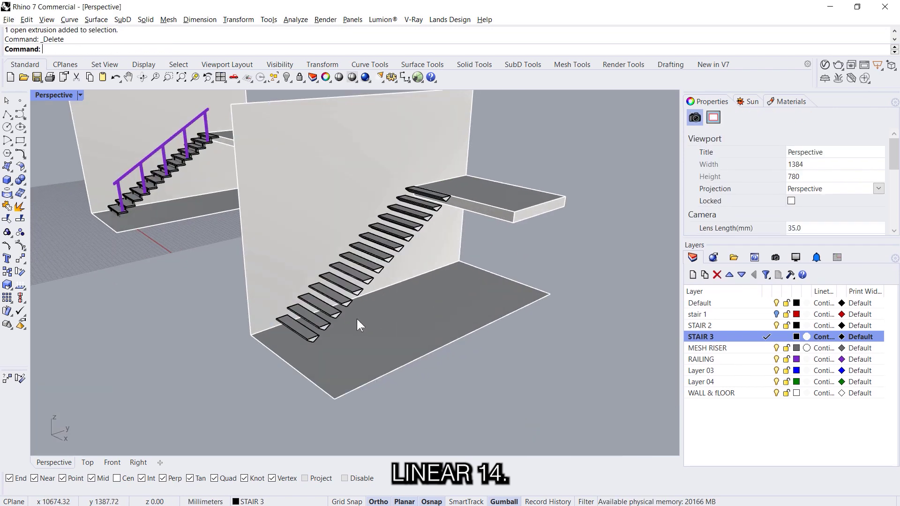
pyautogui.moveTo(356, 317); pyautogui.dragTo(447, 268, button='right')
pyautogui.scroll(3, 462, 244)
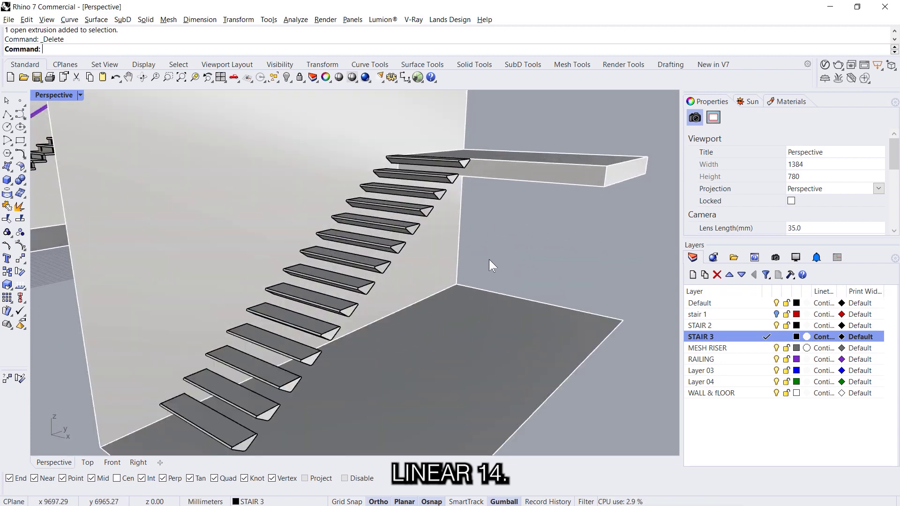
pyautogui.hotkey('alt', 'Tab')
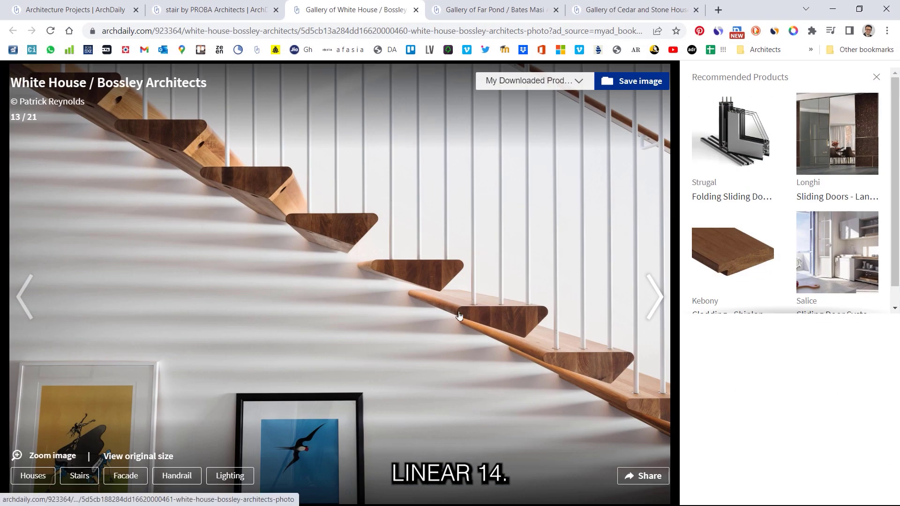
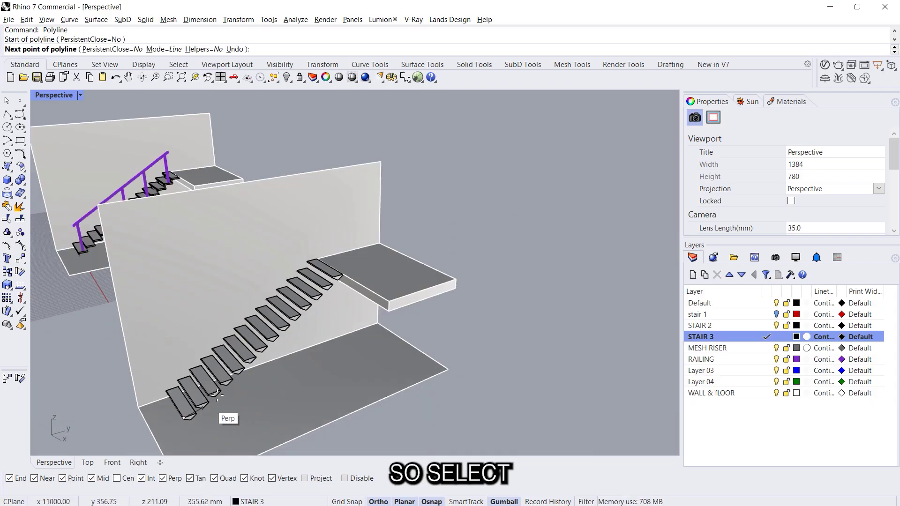
# Step: Finish the sloping handrail guide line along the treads' outer ends at the top tread
pyautogui.scroll(5, 218, 394)
pyautogui.click(370, 246)
pyautogui.press('Return')
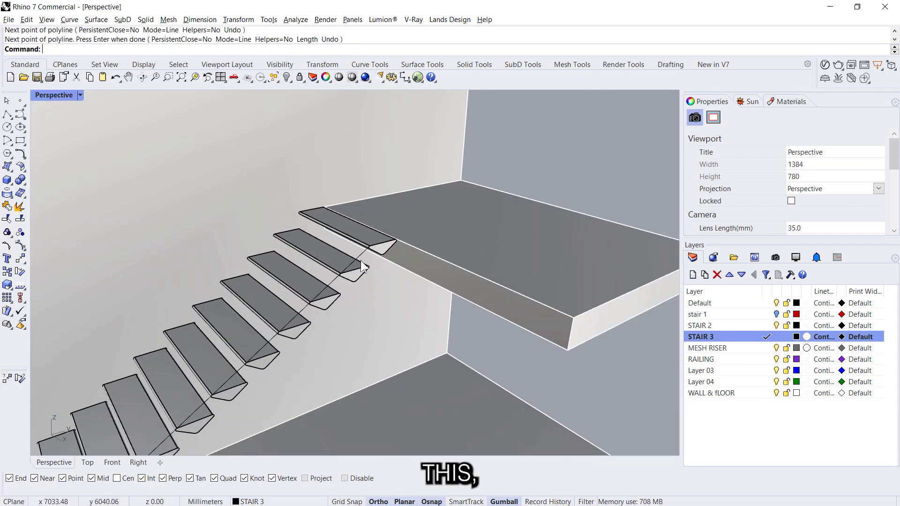
# Step: Move the sloping guide line 900 mm straight up to handrail height
pyautogui.click(360, 258)
pyautogui.scroll(-5, 390, 247)
pyautogui.scroll(4, 349, 284)
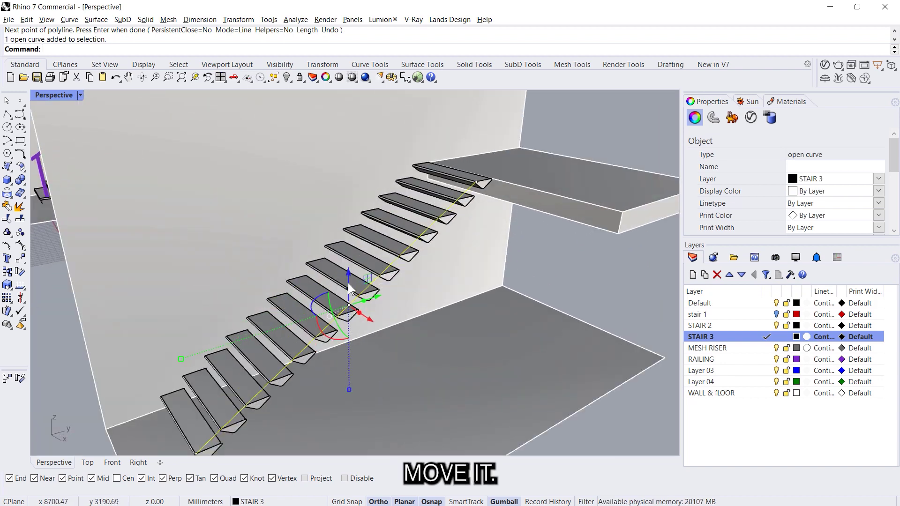
pyautogui.click(349, 286)
pyautogui.write('900')
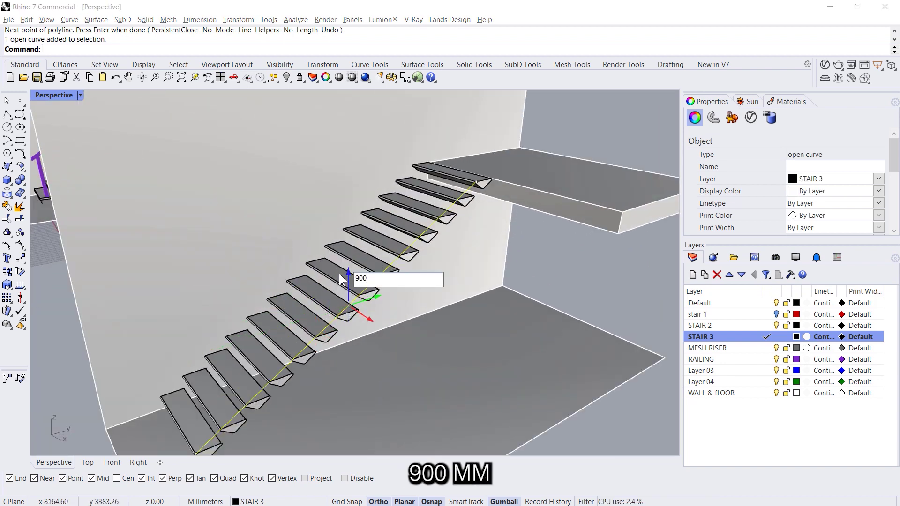
pyautogui.press('Return')
pyautogui.press('Escape')
# Step: Extrude the raised handrail line 50 mm horizontally toward the wall into a flat strip
pyautogui.click(367, 206)
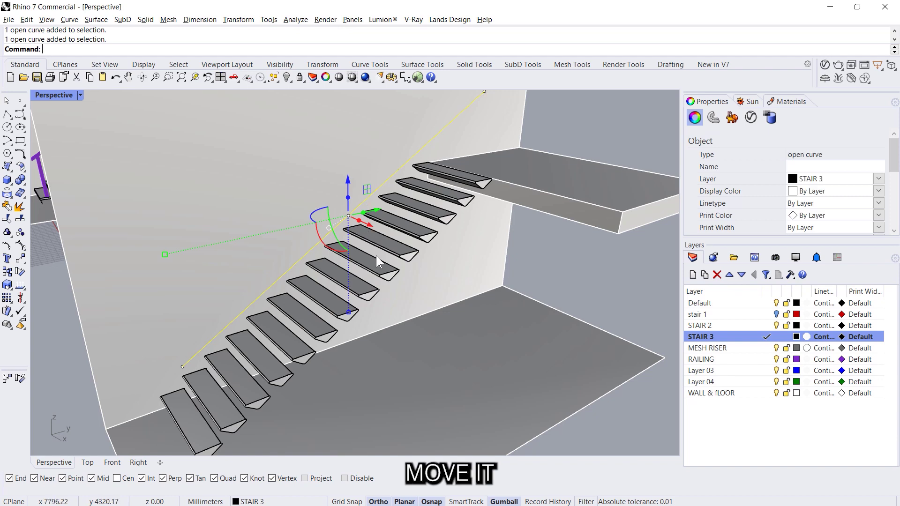
pyautogui.moveTo(376, 255); pyautogui.dragTo(457, 254, button='right')
pyautogui.click(465, 227)
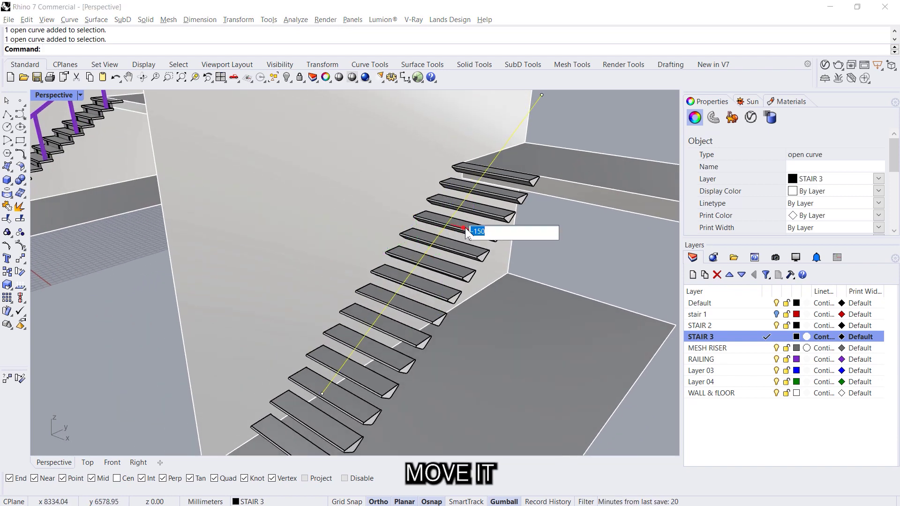
pyautogui.write('-50')
pyautogui.press('Return')
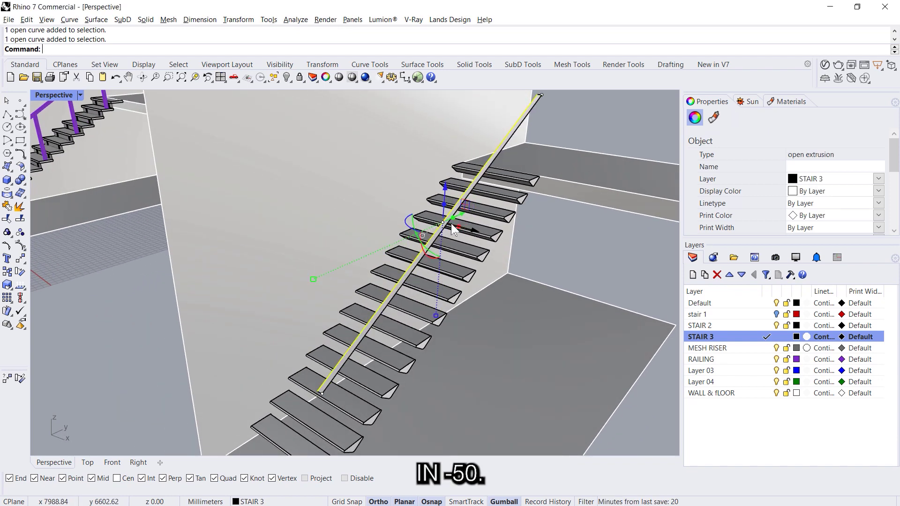
pyautogui.press('Escape')
pyautogui.click(445, 227)
pyautogui.click(446, 207)
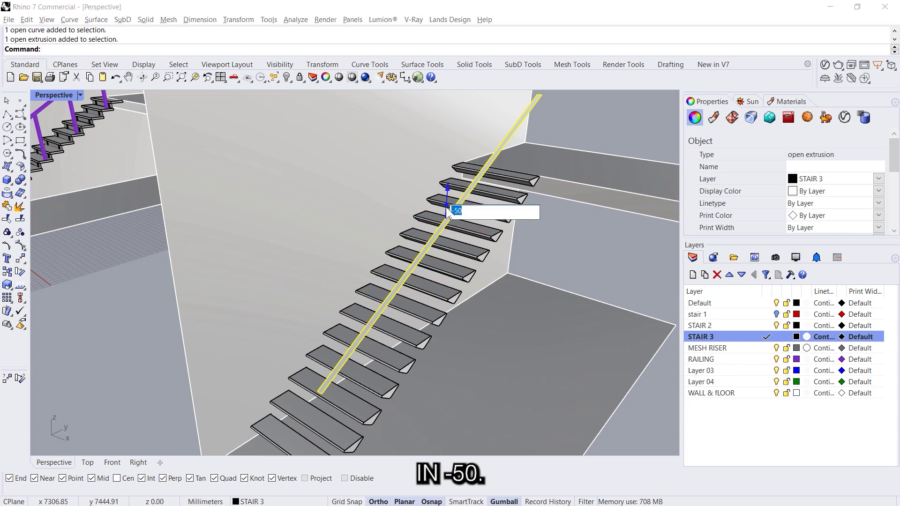
pyautogui.press('Escape')
pyautogui.press('Escape')
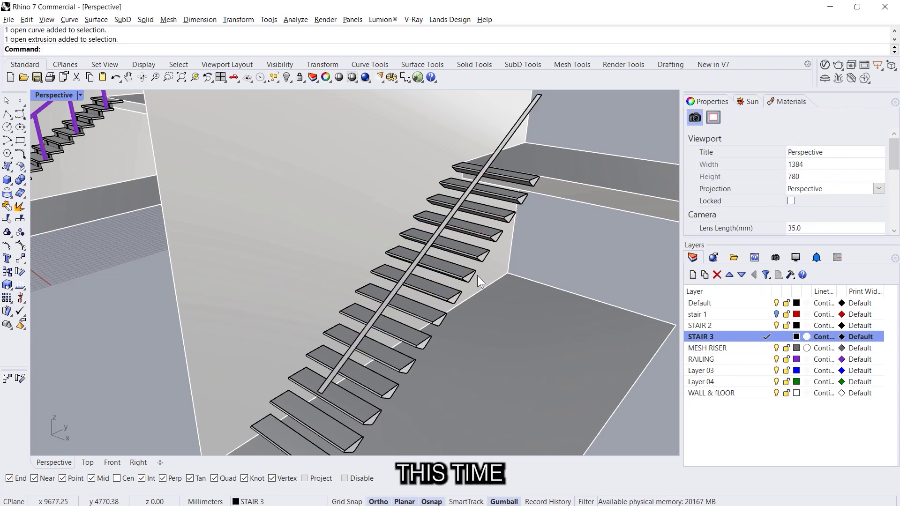
# Step: Undo the flat strip extrusion and pipe the raised handrail line with a 20 mm radius
pyautogui.hotkey('ctrl', 'z')
pyautogui.click(456, 213)
pyautogui.write('P')
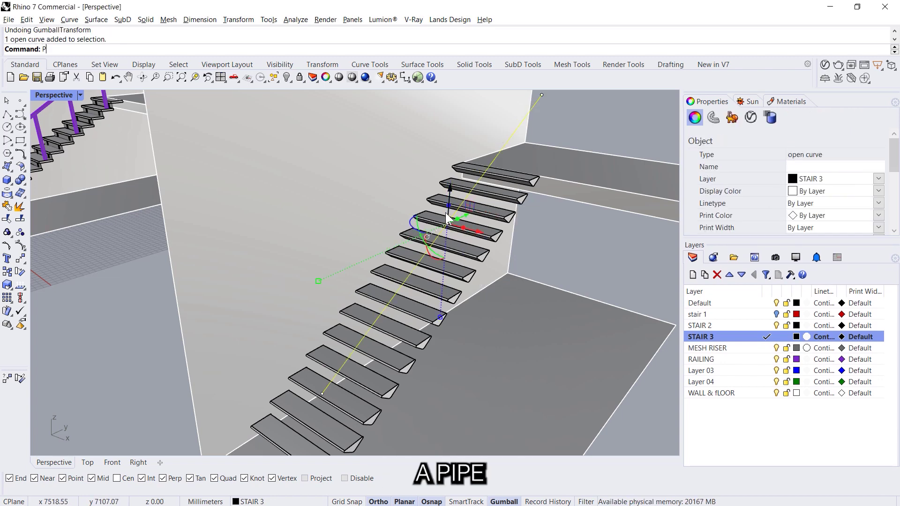
pyautogui.write('ipe')
pyautogui.press('Return')
pyautogui.write('20')
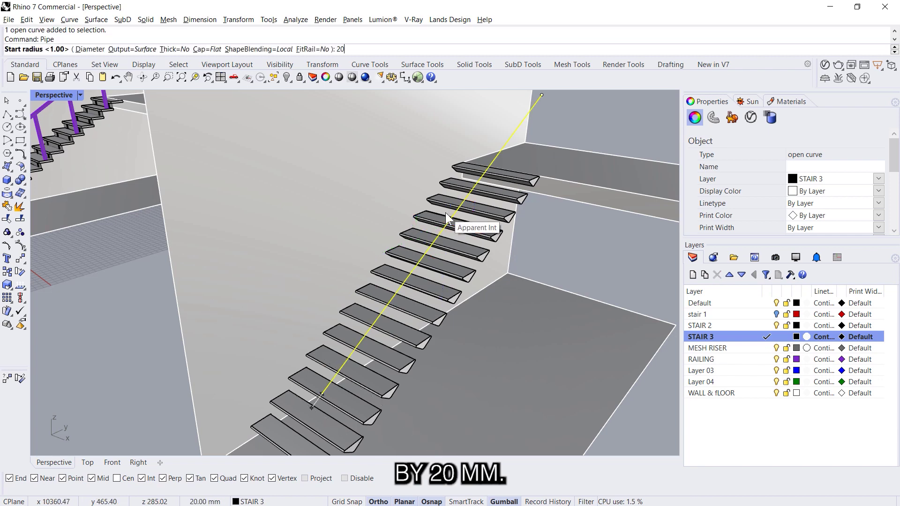
pyautogui.press('Return')
pyautogui.press('Return')
pyautogui.press('Return')
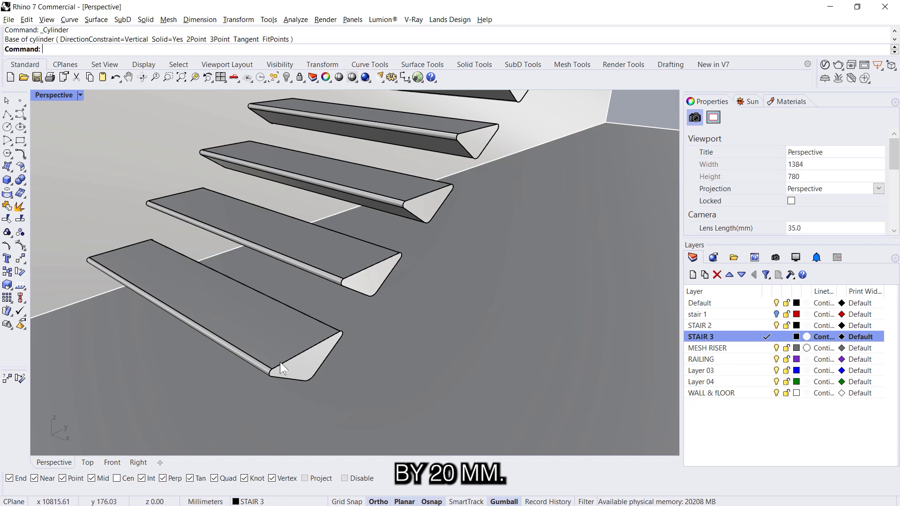
# Step: Try dividing the bottom tread's outer top edge into 3 segments
pyautogui.write('Divide')
pyautogui.press('Return')
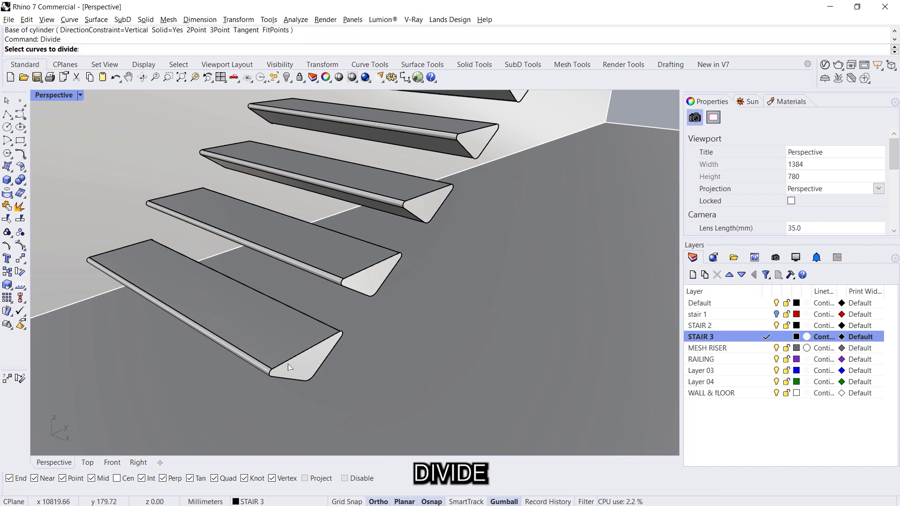
pyautogui.click(291, 360)
pyautogui.press('Return')
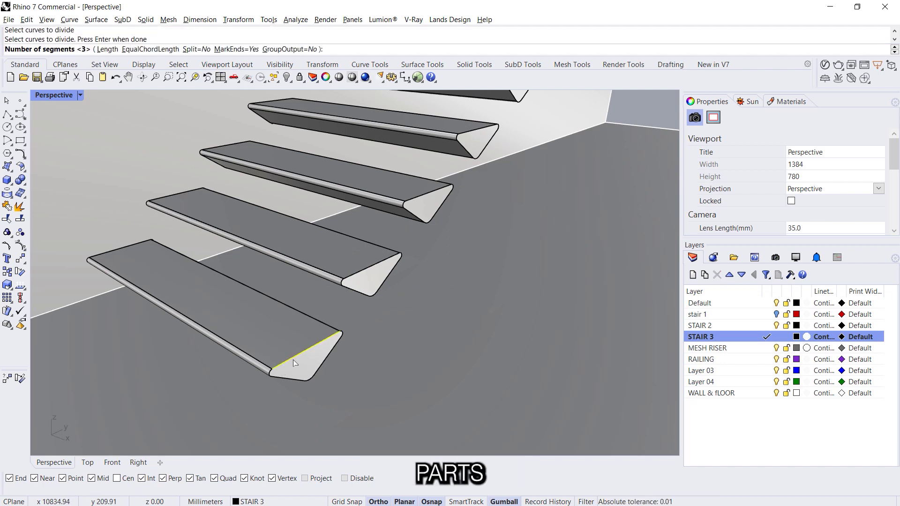
pyautogui.write('3')
pyautogui.press('Return')
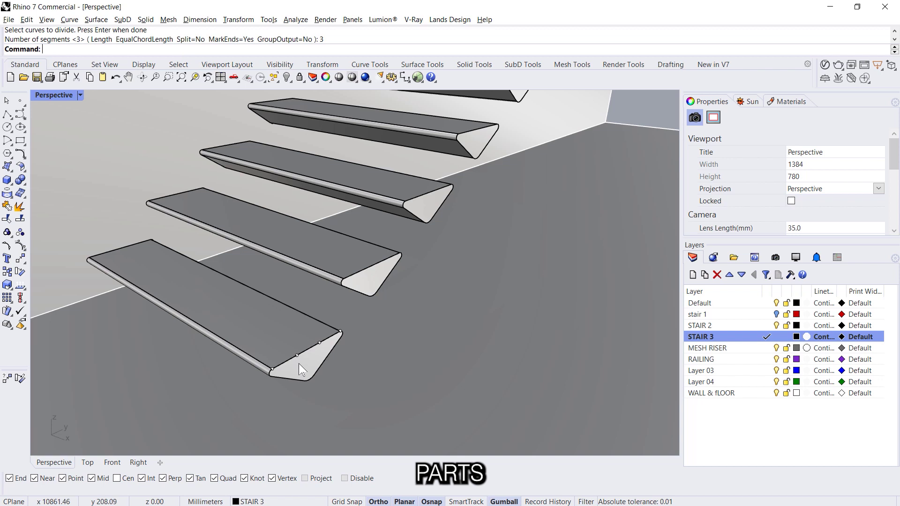
pyautogui.hotkey('ctrl', 'z')
# Step: Divide the bottom tread's outer top edge into 4 segments
pyautogui.press('Return')
pyautogui.click(289, 362)
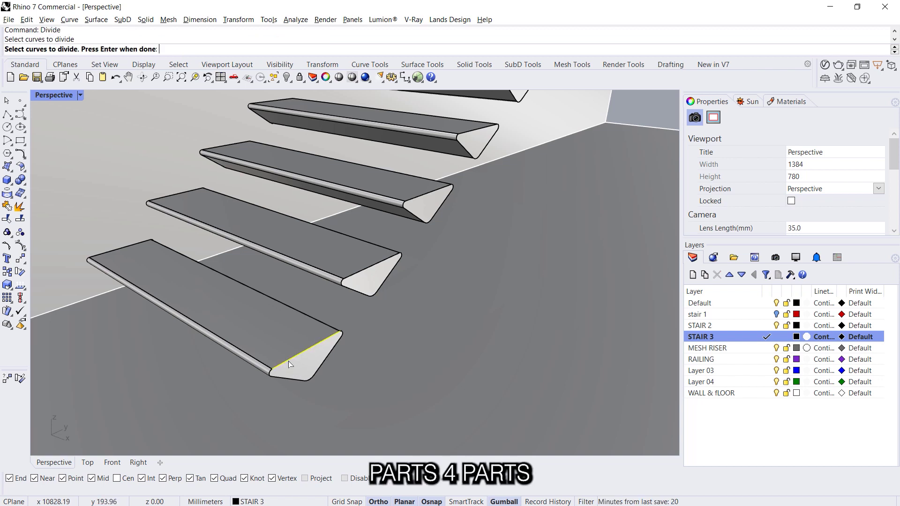
pyautogui.press('Return')
pyautogui.press('Return')
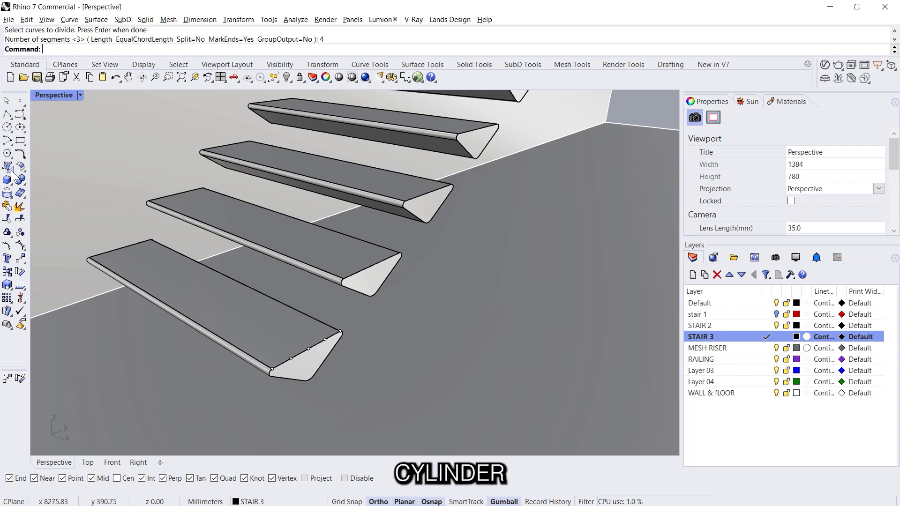
# Step: Create a vertical cylinder of radius 3 mm on the edge's first inner division point, rising above the handrail
pyautogui.click(11, 187)
pyautogui.click(34, 196)
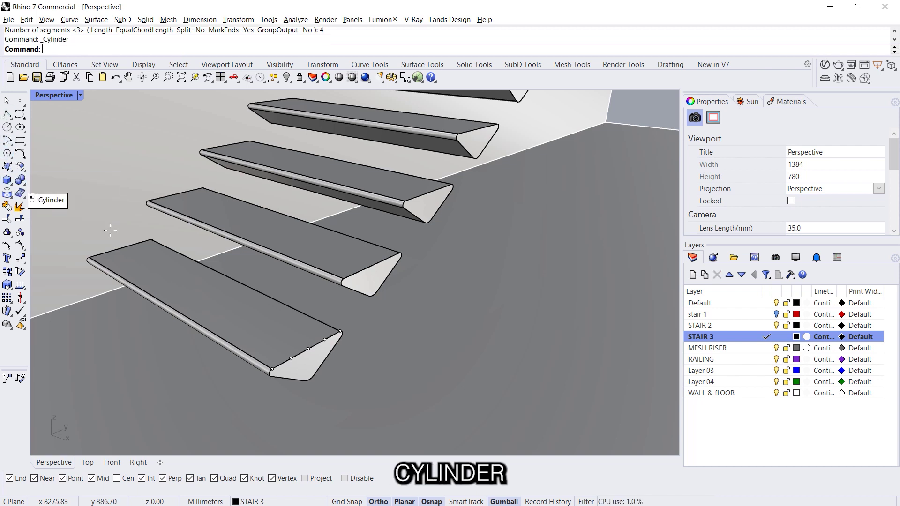
pyautogui.click(291, 359)
pyautogui.write('3')
pyautogui.press('Return')
pyautogui.scroll(-6, 324, 357)
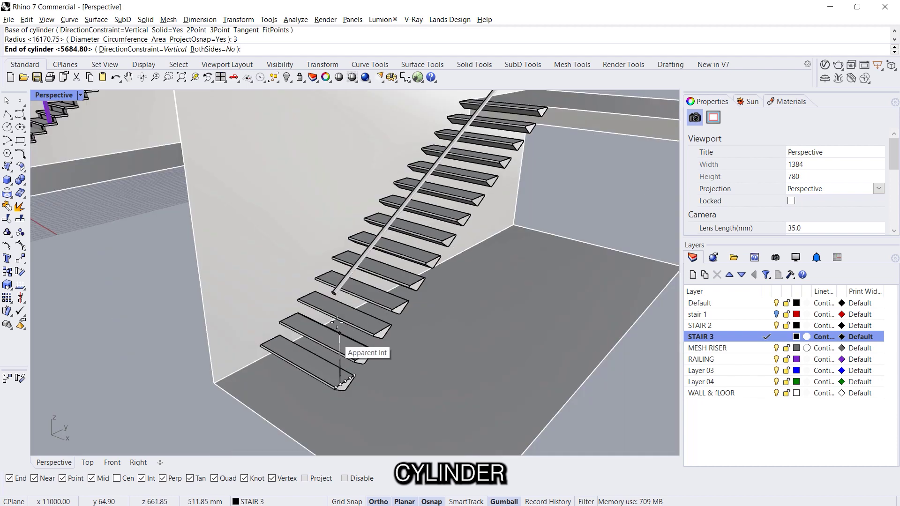
pyautogui.scroll(7, 331, 300)
pyautogui.scroll(-5, 327, 297)
pyautogui.click(192, 137)
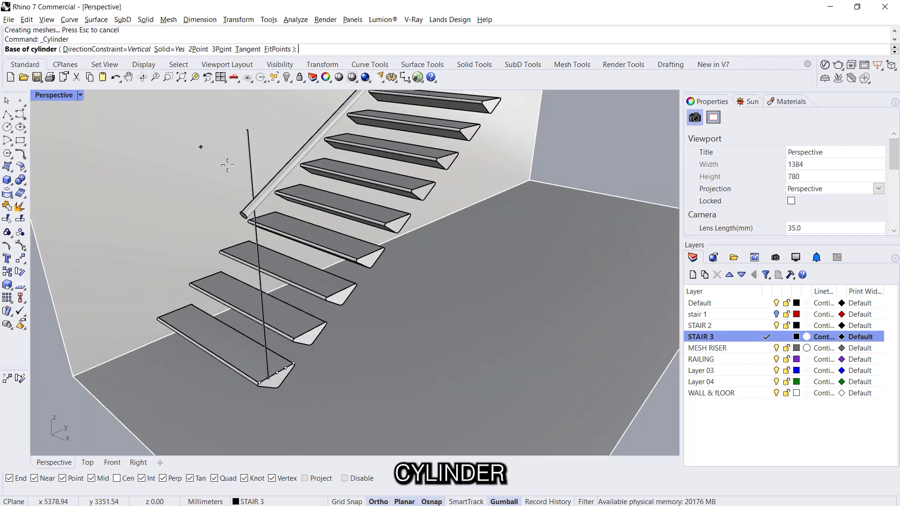
# Step: Copy the thin cylinder onto the other two inner division points of the bottom tread's edge
pyautogui.click(252, 182)
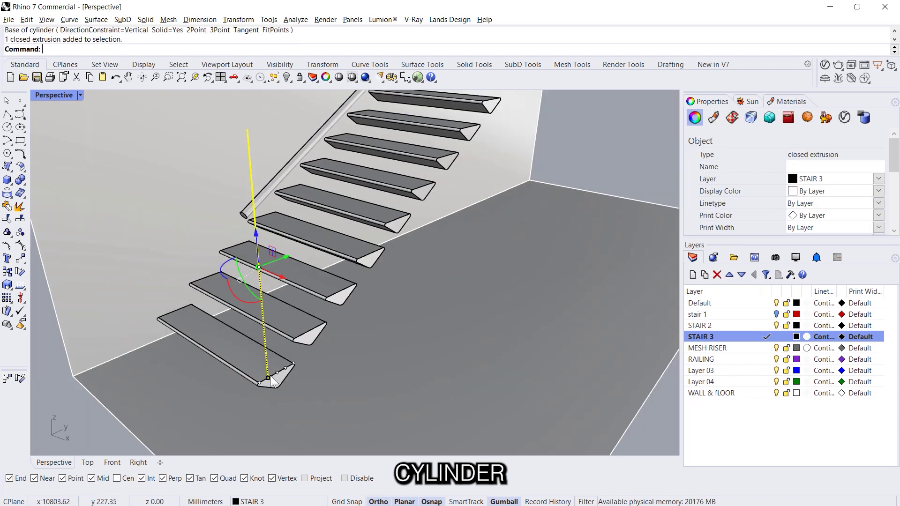
pyautogui.scroll(8, 269, 386)
pyautogui.scroll(-6, 269, 386)
pyautogui.write('c')
pyautogui.press('Return')
pyautogui.click(289, 359)
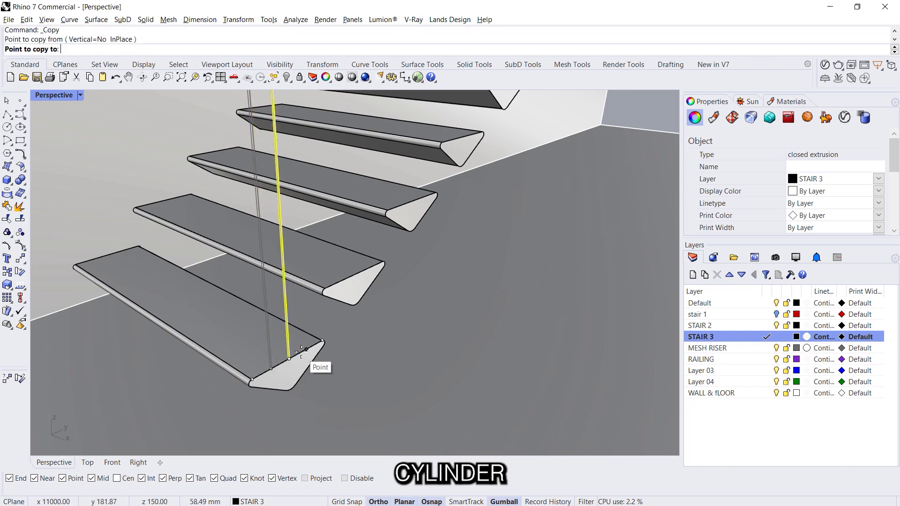
pyautogui.click(305, 350)
# Step: Open the bottom tread's STEP 3 block for editing and add the three baluster cylinders to it
pyautogui.click(311, 361)
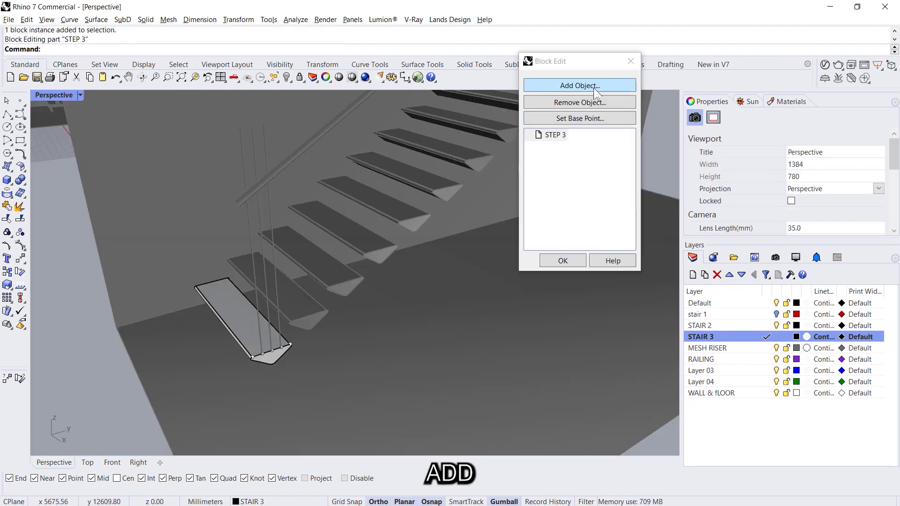
pyautogui.click(594, 87)
pyautogui.click(248, 217)
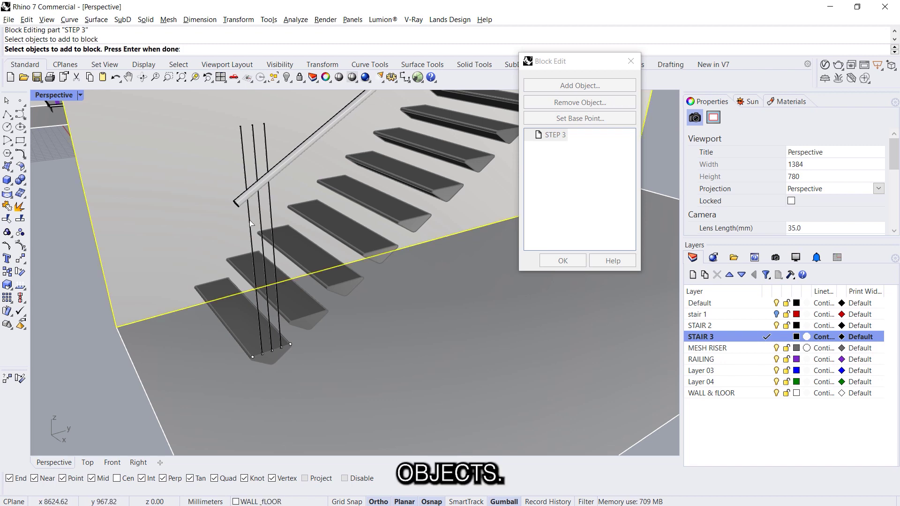
pyautogui.click(246, 220)
pyautogui.click(258, 219)
pyautogui.click(271, 216)
pyautogui.press('Return')
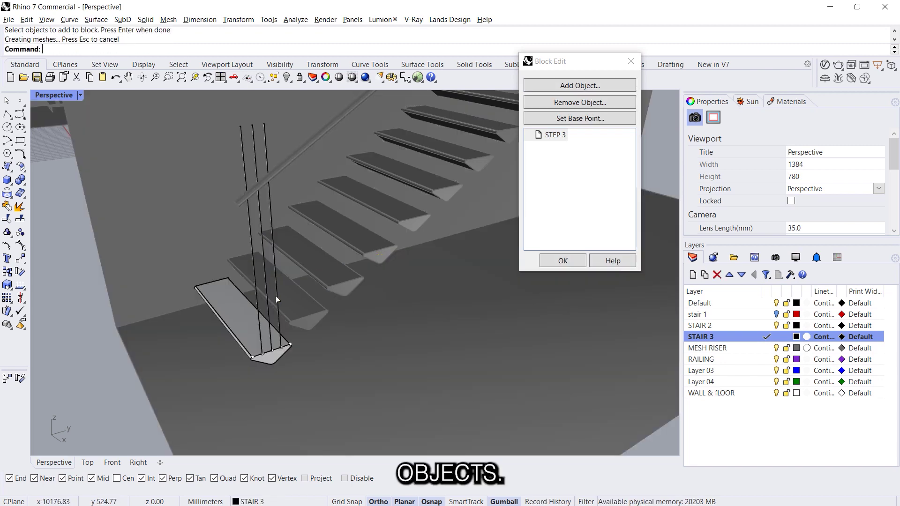
# Step: Examine the baluster spacing along the bottom tread's outer edge, and finish editing the STEP 3 block
pyautogui.moveTo(494, 265); pyautogui.dragTo(557, 261, button='right')
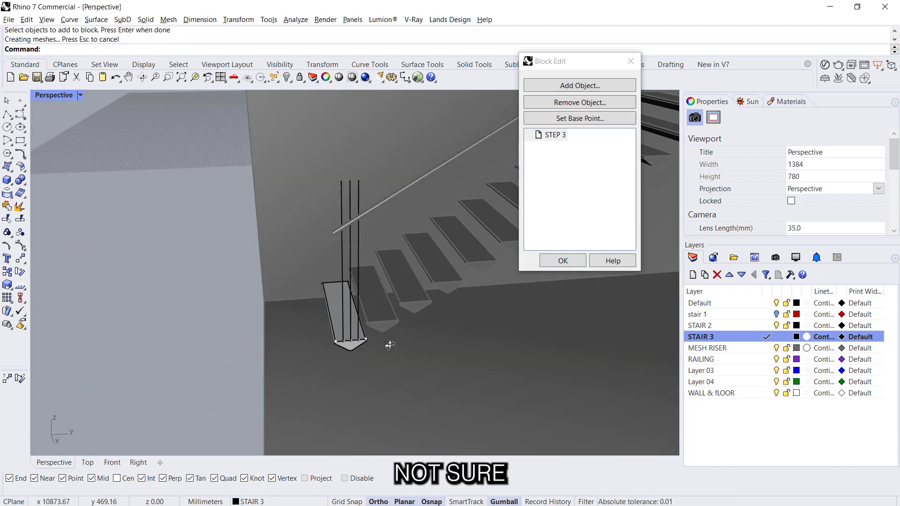
pyautogui.moveTo(389, 345); pyautogui.dragTo(308, 339, button='right')
pyautogui.scroll(8, 307, 339)
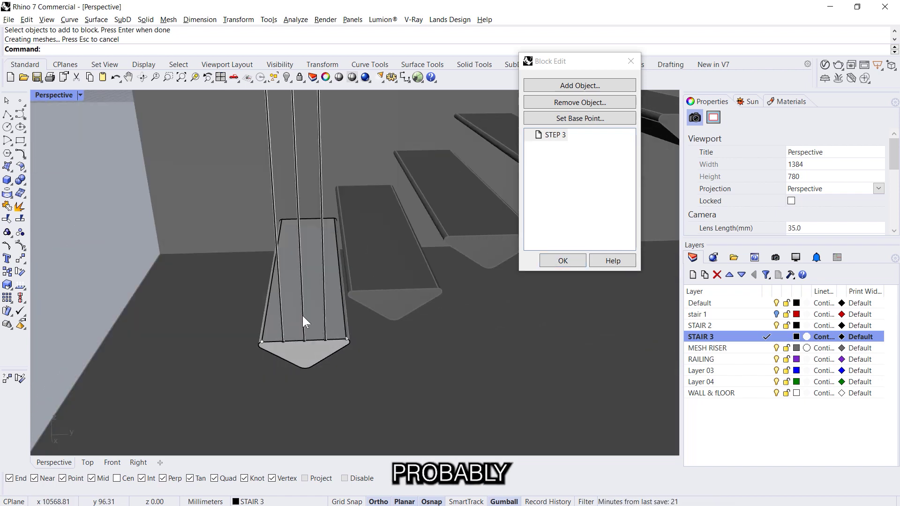
pyautogui.scroll(-3, 305, 314)
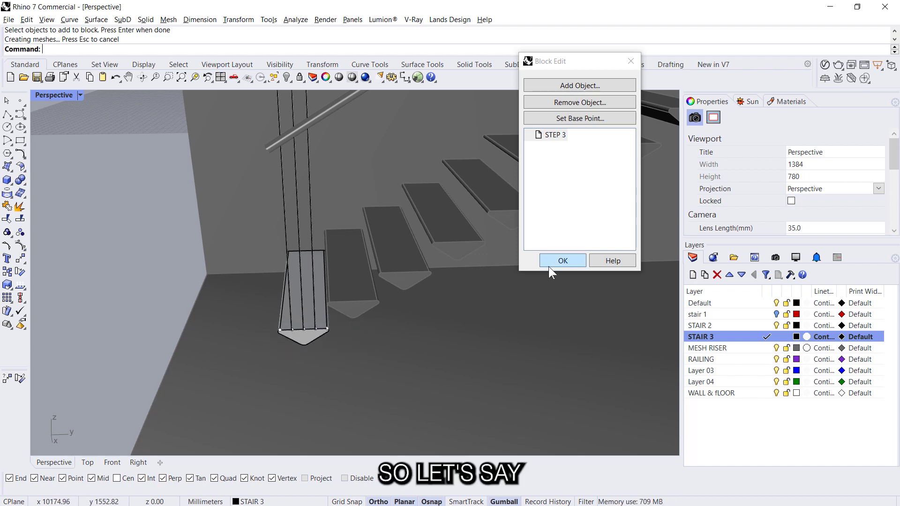
pyautogui.scroll(2, 288, 331)
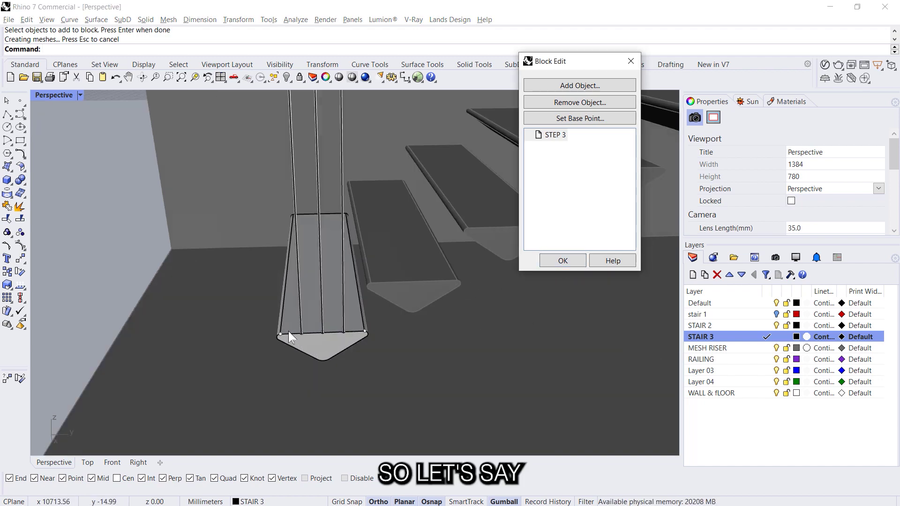
pyautogui.click(289, 335)
pyautogui.press('Return')
pyautogui.scroll(-2, 243, 373)
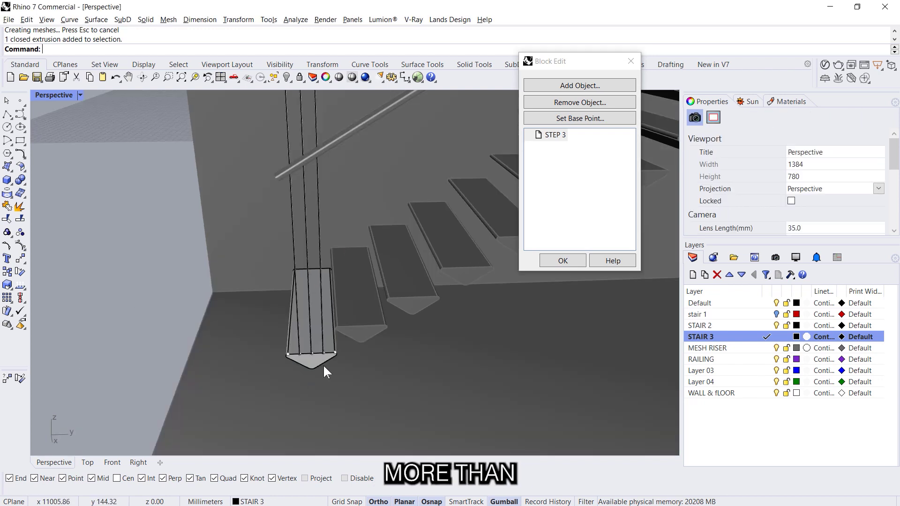
pyautogui.scroll(3, 286, 347)
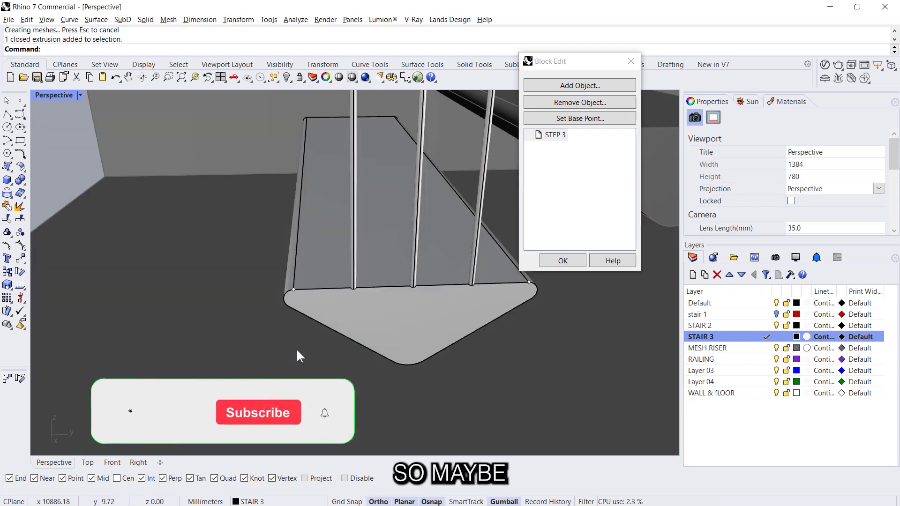
pyautogui.scroll(-3, 277, 330)
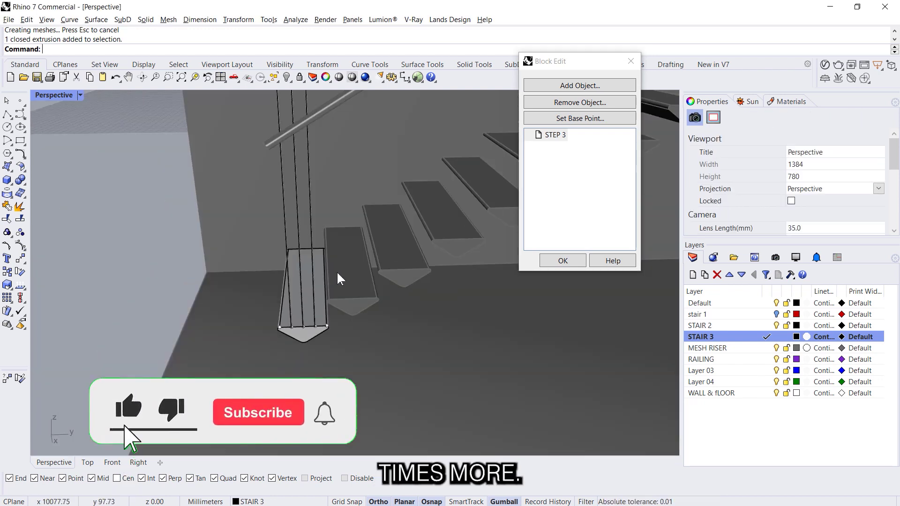
pyautogui.click(562, 260)
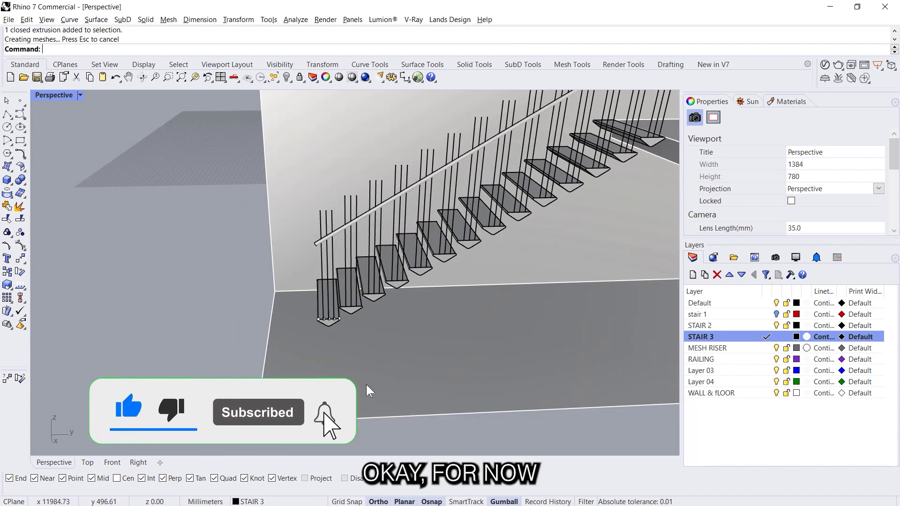
# Step: Draw a horizontal line between the first balusters of the two lowest treads
pyautogui.scroll(5, 323, 182)
pyautogui.scroll(4, 345, 187)
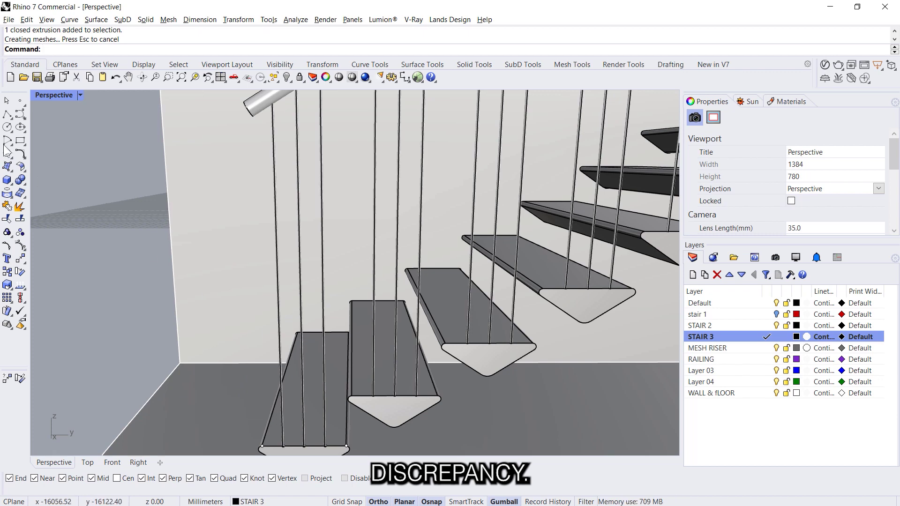
pyautogui.click(7, 115)
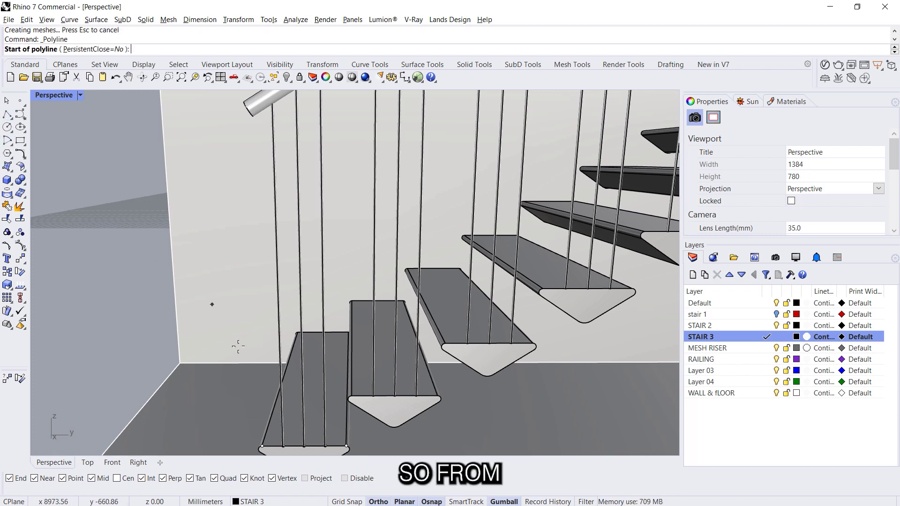
pyautogui.click(276, 277)
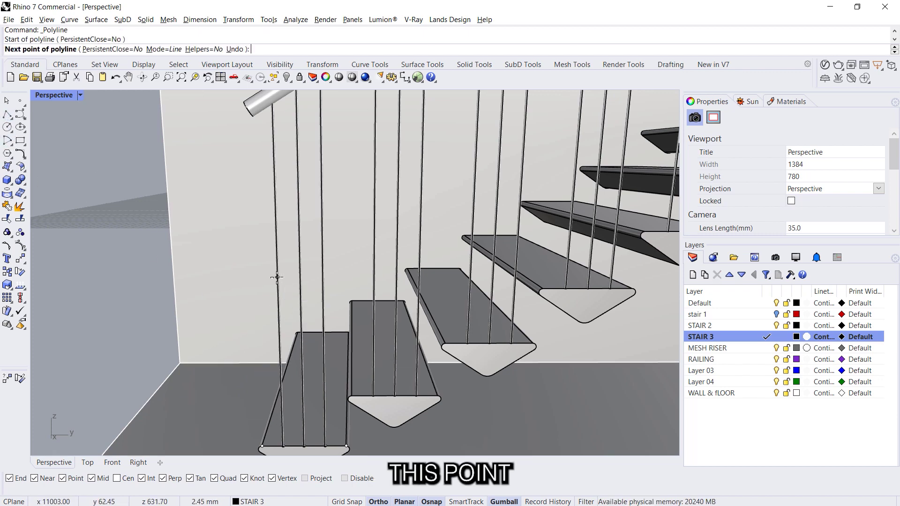
pyautogui.click(375, 277)
pyautogui.press('Return')
# Step: Measure the length of the horizontal line between the two balusters
pyautogui.click(359, 274)
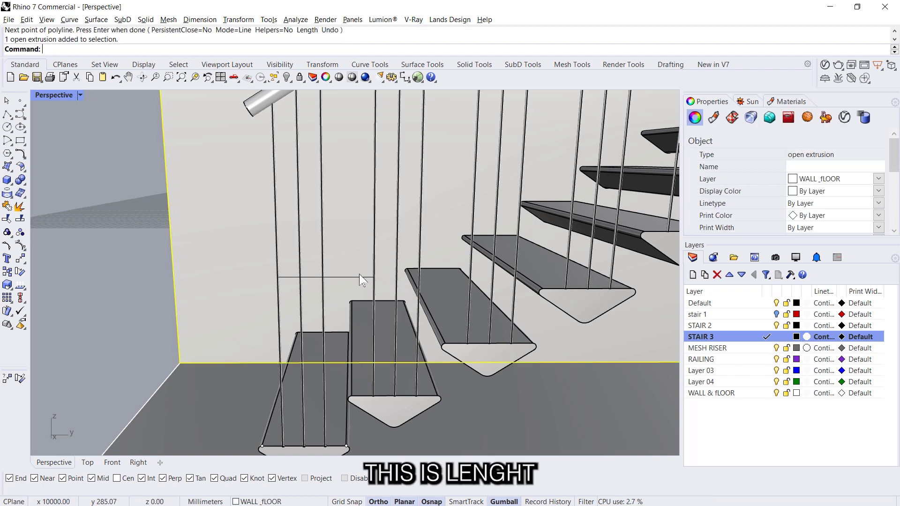
pyautogui.click(358, 278)
pyautogui.write('Length')
pyautogui.press('Return')
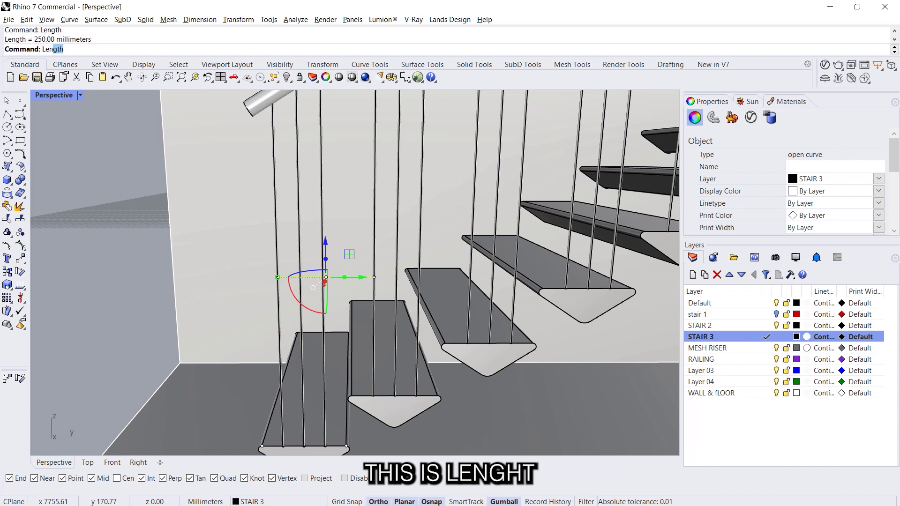
pyautogui.press('Escape')
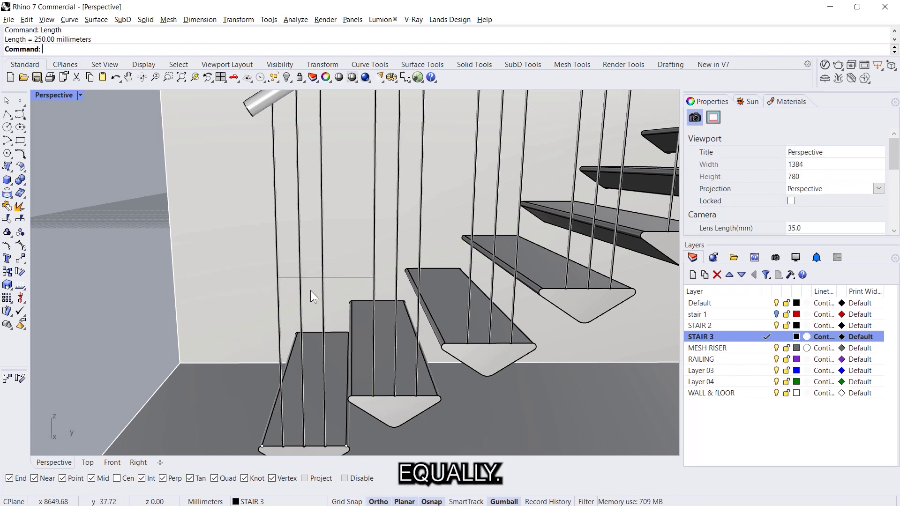
# Step: Reopen the bottom tread's STEP 3 block for editing and add the horizontal spacing line to it
pyautogui.click(288, 277)
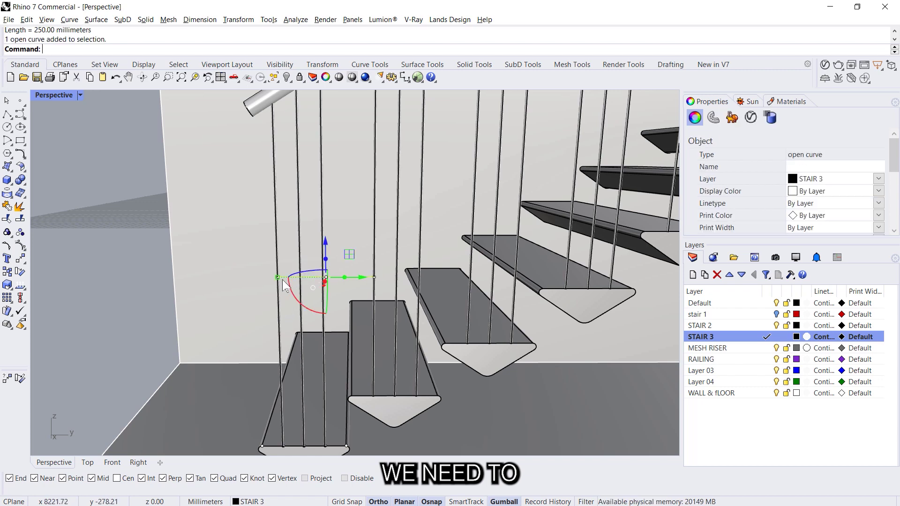
pyautogui.click(279, 262)
pyautogui.click(310, 311)
pyautogui.click(301, 264)
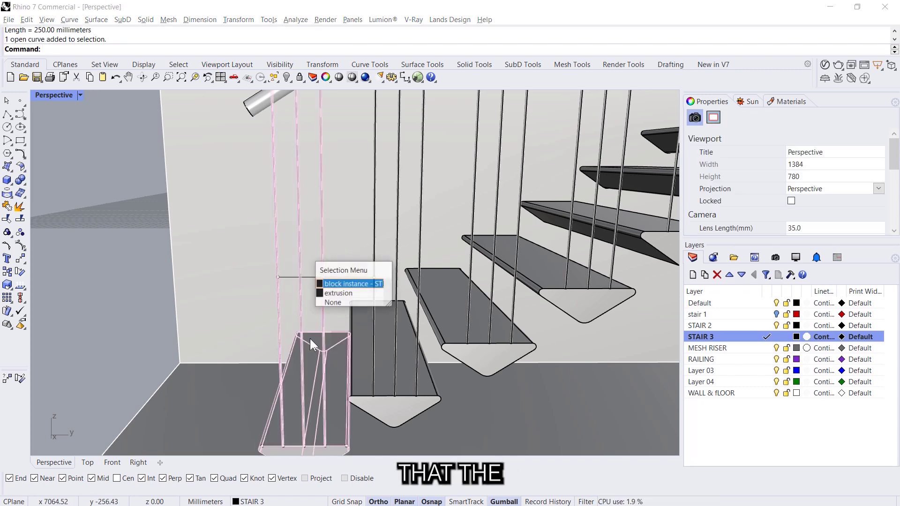
pyautogui.doubleClick(339, 389)
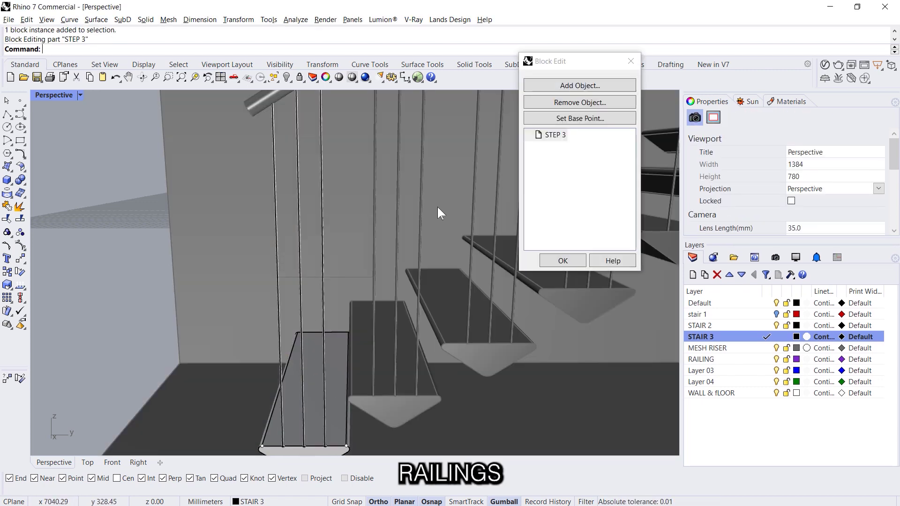
pyautogui.click(579, 86)
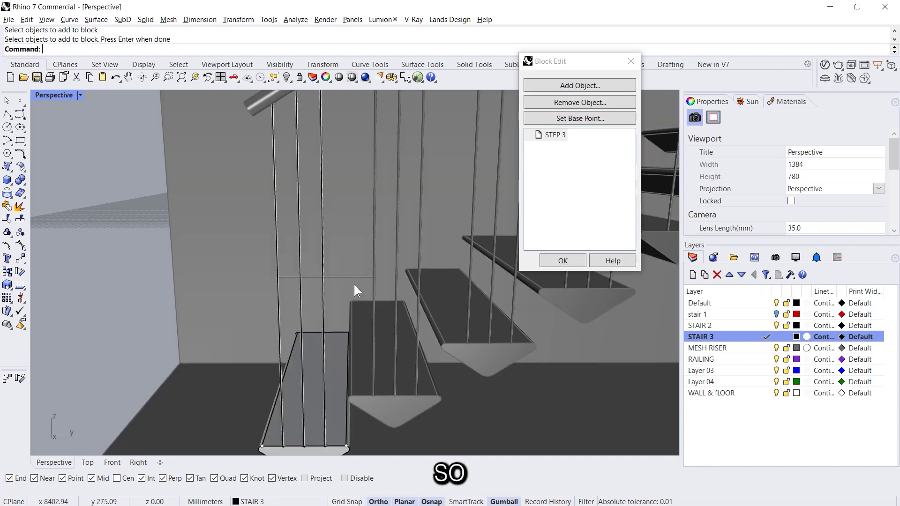
# Step: Divide the horizontal spacing line between the balusters into 3 segments with the Divide command
pyautogui.click(370, 277)
pyautogui.write('Divide')
pyautogui.press('Return')
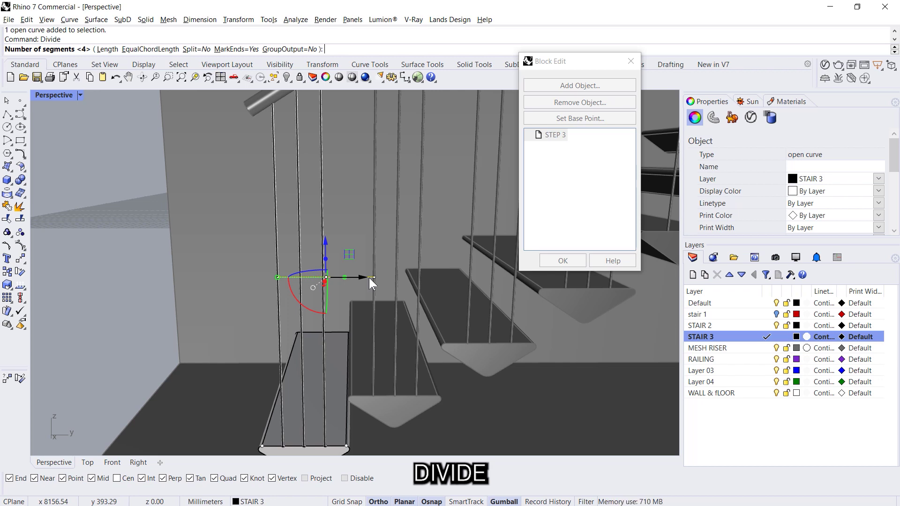
pyautogui.write('3')
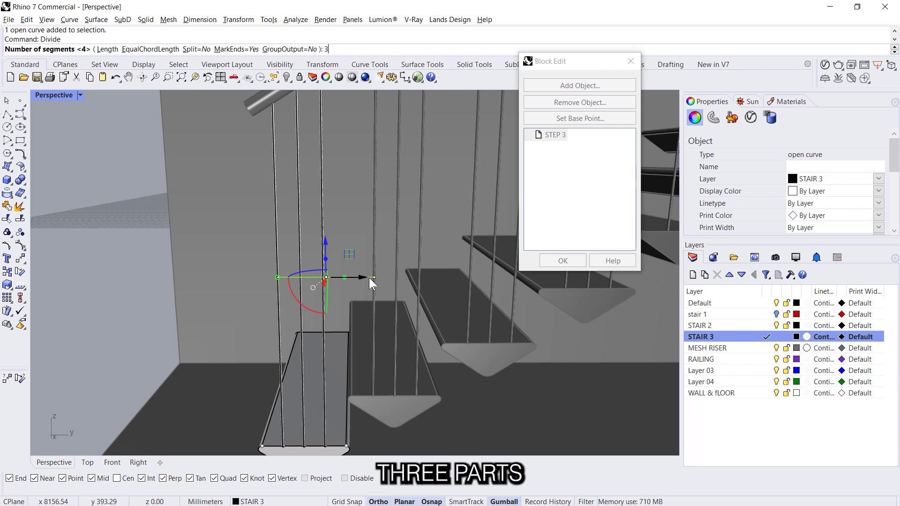
pyautogui.press('Return')
pyautogui.press('Escape')
# Step: Move the bottom tread's middle baluster from its intersection with the spacing line to the line's first division point
pyautogui.click(301, 301)
pyautogui.moveTo(314, 272); pyautogui.dragTo(344, 266, button='right')
pyautogui.moveTo(412, 221); pyautogui.dragTo(355, 228, button='right')
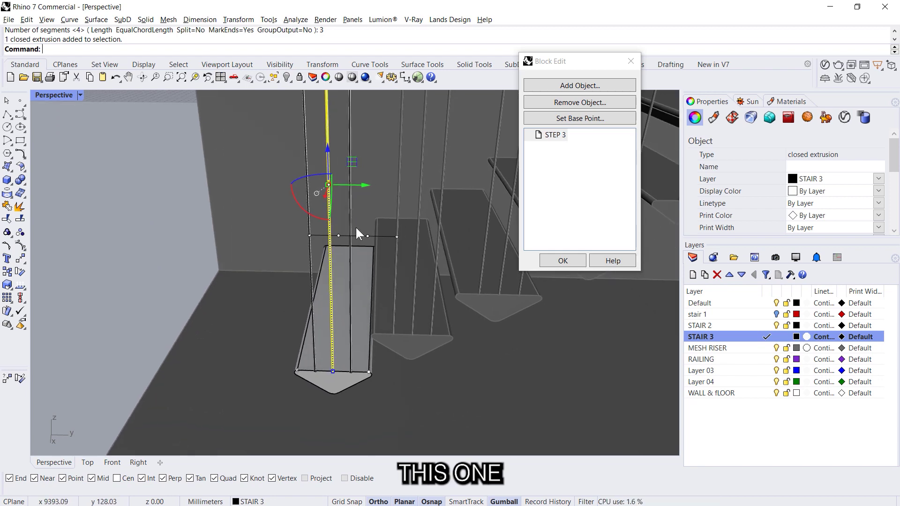
pyautogui.scroll(5, 356, 226)
pyautogui.write('m')
pyautogui.press('Return')
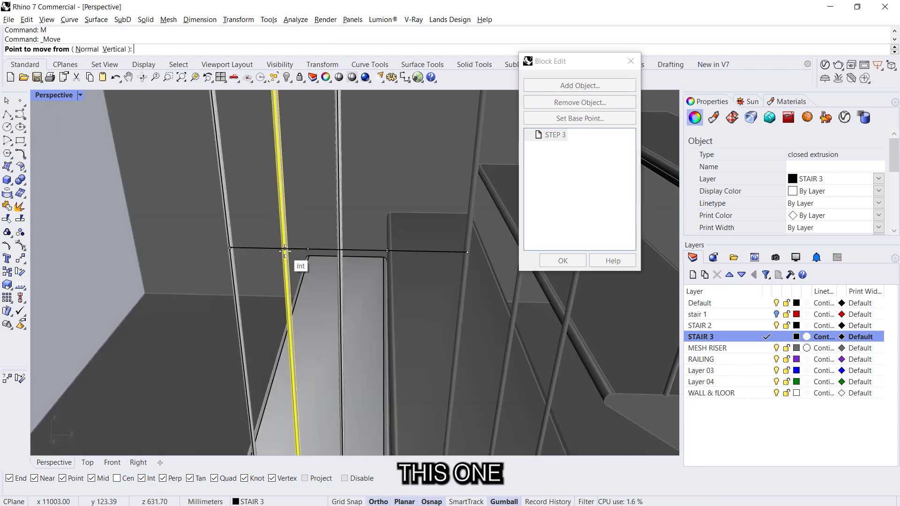
pyautogui.click(284, 249)
pyautogui.click(308, 249)
pyautogui.press('Escape')
# Step: Move the bottom tread's third baluster along the spacing line to its second division point
pyautogui.click(342, 247)
pyautogui.write('m')
pyautogui.press('Return')
pyautogui.click(340, 249)
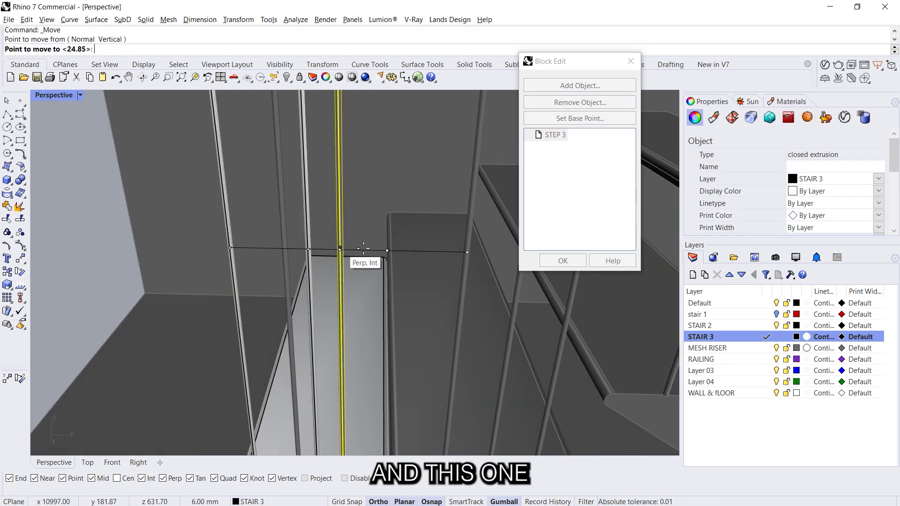
pyautogui.click(388, 250)
pyautogui.scroll(-3, 376, 282)
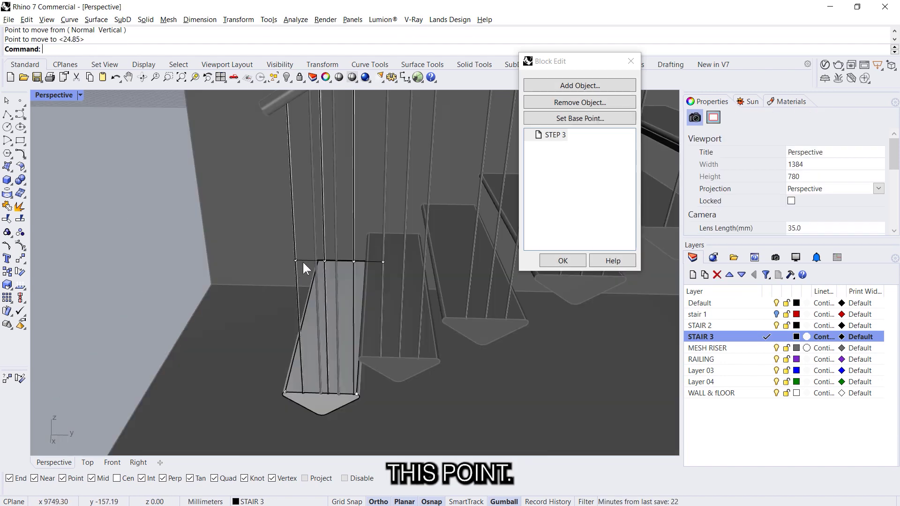
# Step: Delete the spacing line with its division points inside the block and finish editing STEP 3
pyautogui.moveTo(253, 229); pyautogui.dragTo(452, 295)
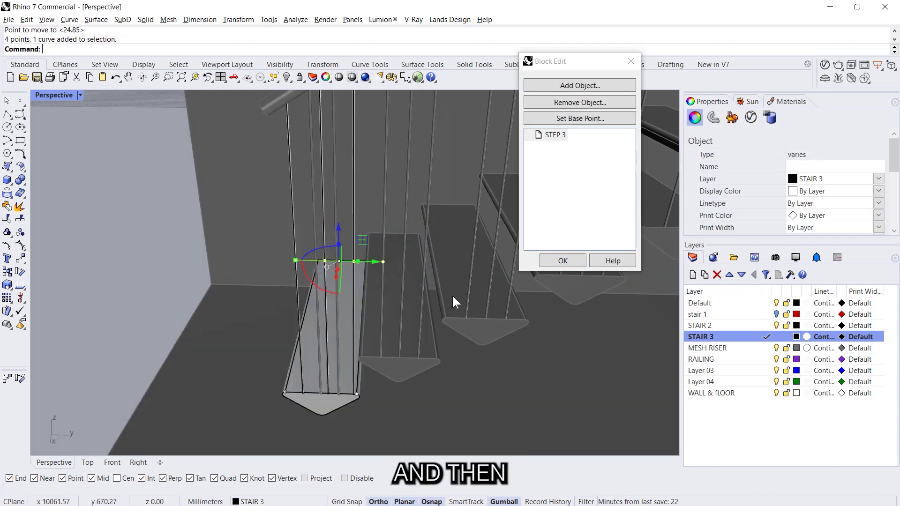
pyautogui.press('Delete')
pyautogui.click(548, 262)
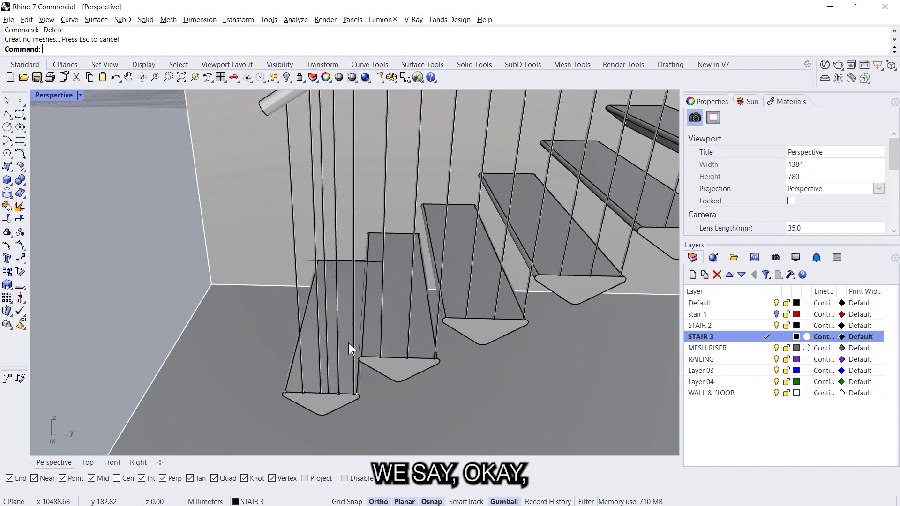
# Step: Delete the stray loose baluster at the bottom tread and the leftover horizontal spacing line outside the block
pyautogui.click(317, 252)
pyautogui.press('Delete')
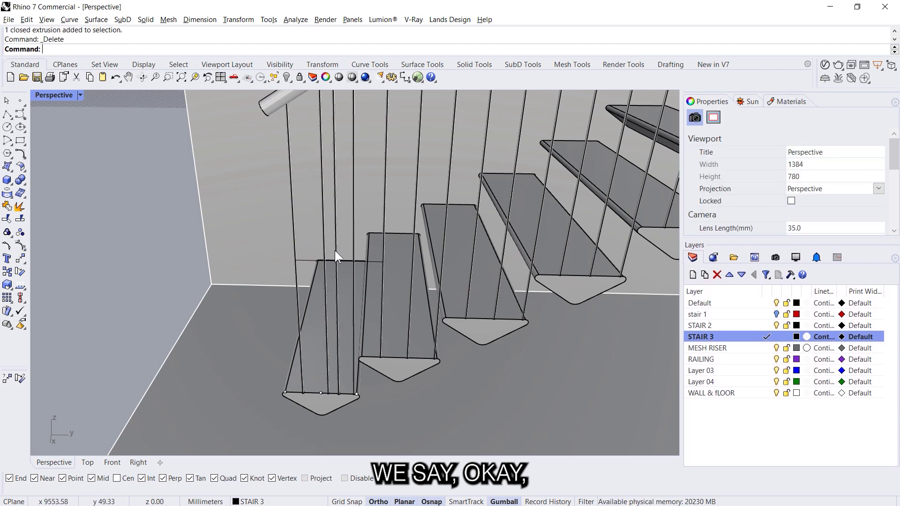
pyautogui.scroll(-6, 314, 280)
pyautogui.scroll(7, 282, 181)
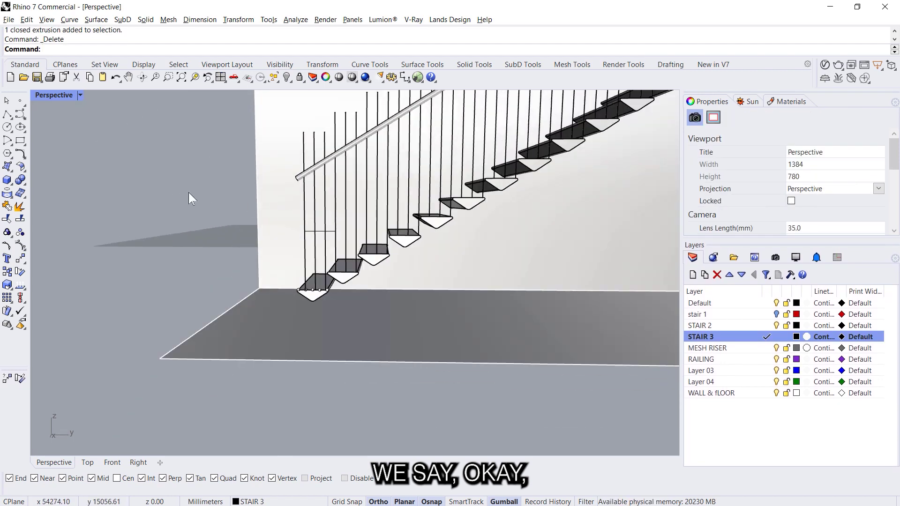
pyautogui.moveTo(188, 191); pyautogui.dragTo(421, 256)
pyautogui.scroll(-8, 262, 319)
pyautogui.scroll(8, 225, 300)
pyautogui.moveTo(347, 324); pyautogui.dragTo(282, 319, button='right')
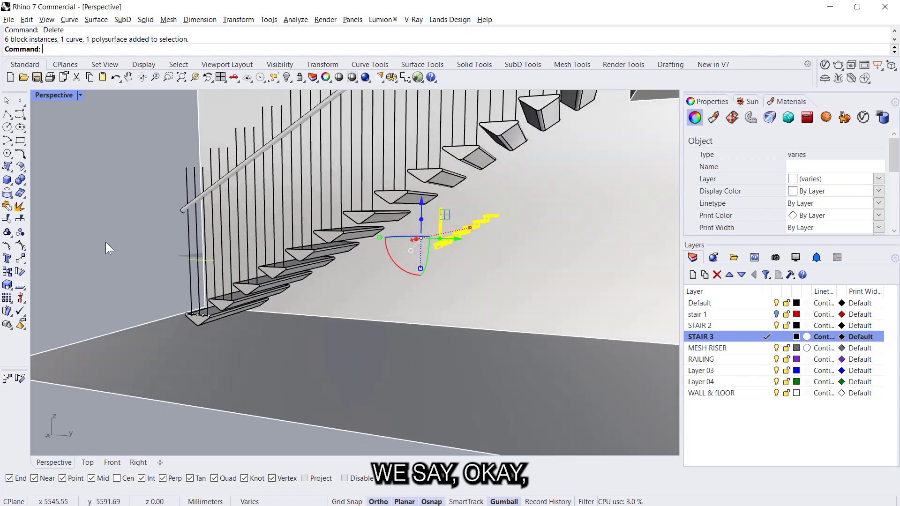
pyautogui.moveTo(135, 242); pyautogui.dragTo(240, 284)
pyautogui.press('Delete')
pyautogui.scroll(-6, 221, 299)
pyautogui.moveTo(221, 299); pyautogui.dragTo(297, 311, button='right')
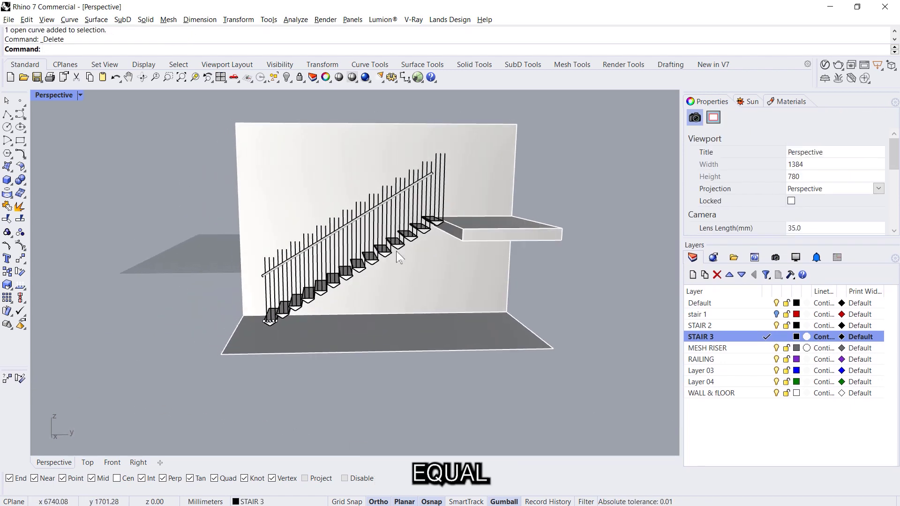
# Step: Edit the bottom tread's STEP 3 block and move its three balusters together so the middle one sits at the outer edge's center
pyautogui.scroll(6, 302, 340)
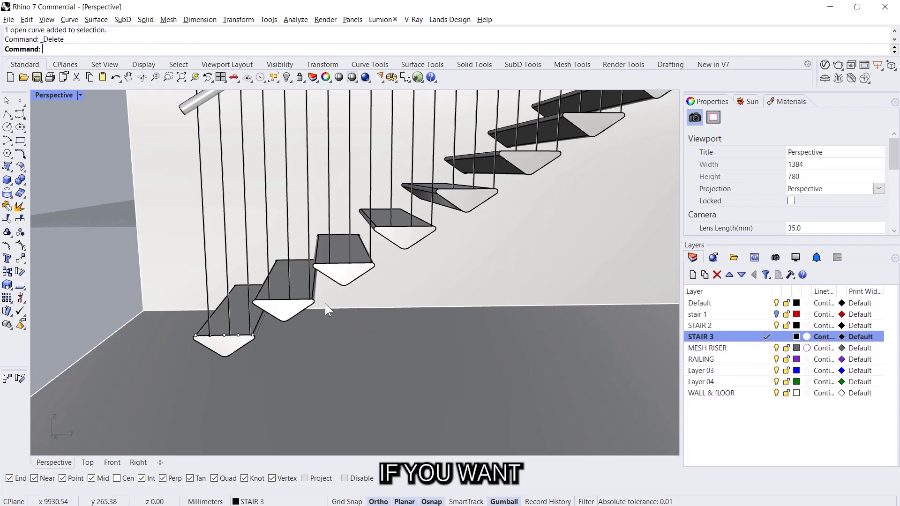
pyautogui.moveTo(315, 331)
pyautogui.mouseDown(button='right')
pyautogui.moveTo(324, 332)
pyautogui.moveTo(313, 333)
pyautogui.mouseUp(button='right')
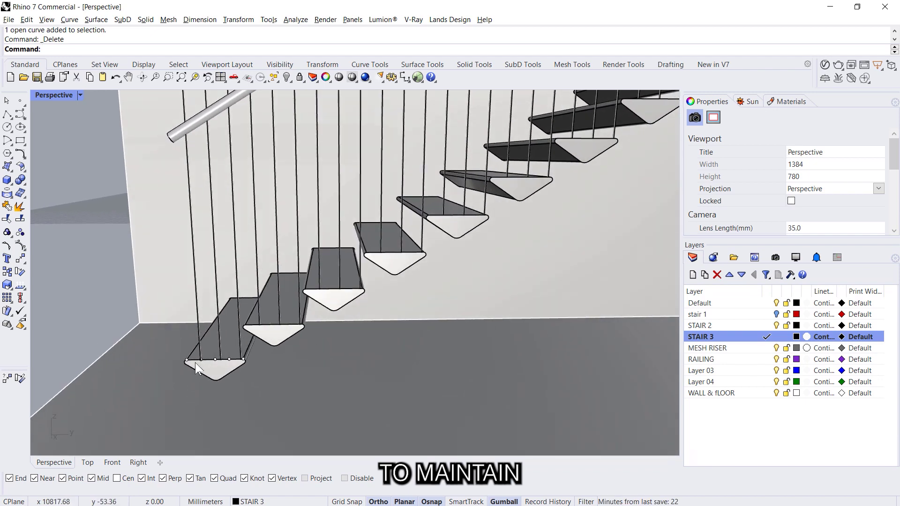
pyautogui.scroll(8, 195, 363)
pyautogui.scroll(-5, 263, 366)
pyautogui.doubleClick(314, 362)
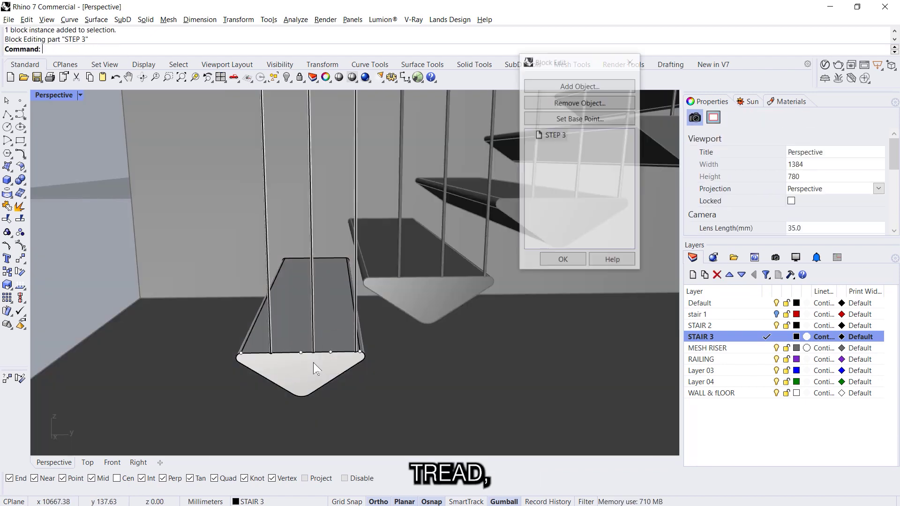
pyautogui.click(269, 319)
pyautogui.keyDown('shift'); pyautogui.click(312, 317); pyautogui.keyUp('shift')
pyautogui.keyDown('shift'); pyautogui.click(355, 316); pyautogui.keyUp('shift')
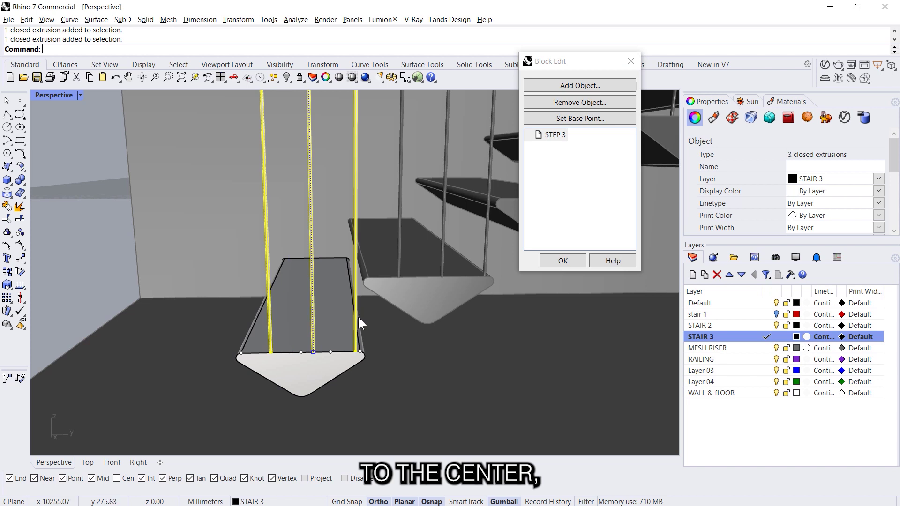
pyautogui.write('m')
pyautogui.press('Return')
pyautogui.click(313, 353)
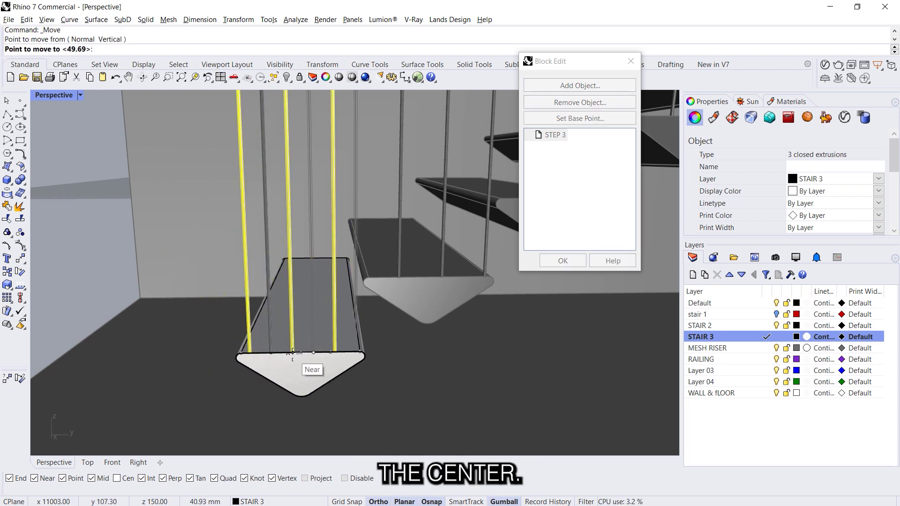
pyautogui.click(300, 353)
pyautogui.press('Escape')
# Step: Finish editing the STEP 3 block and delete the leftover division points along the bottom tread's outer edge
pyautogui.moveTo(177, 400); pyautogui.dragTo(439, 343)
pyautogui.moveTo(174, 323); pyautogui.dragTo(448, 370)
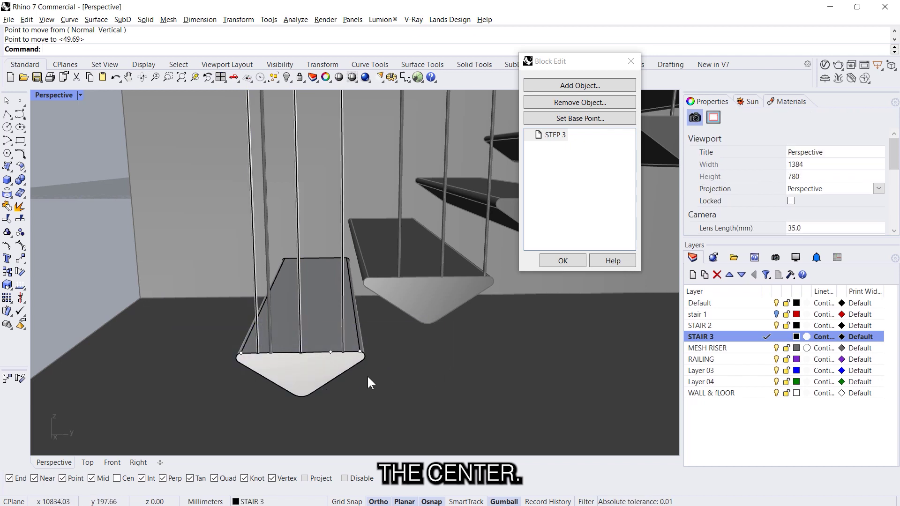
pyautogui.click(564, 261)
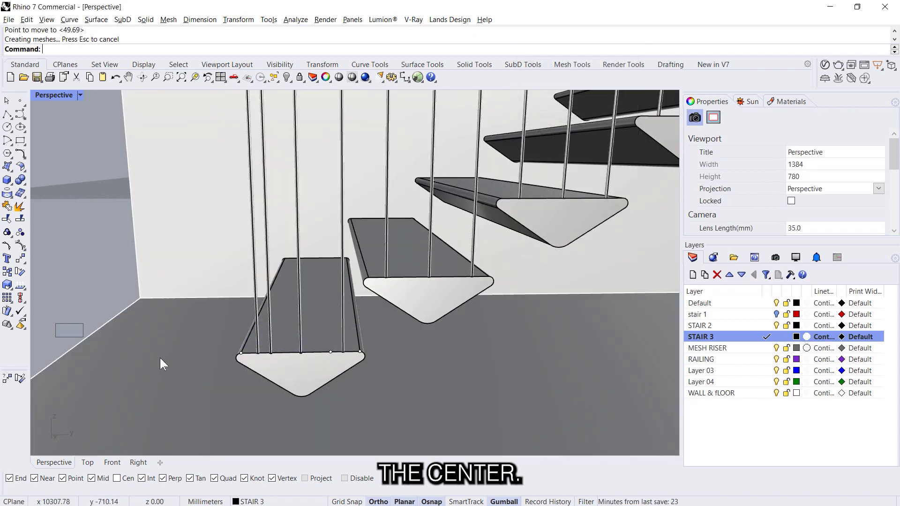
pyautogui.moveTo(161, 344); pyautogui.dragTo(497, 375)
pyautogui.press('Delete')
pyautogui.scroll(-4, 410, 376)
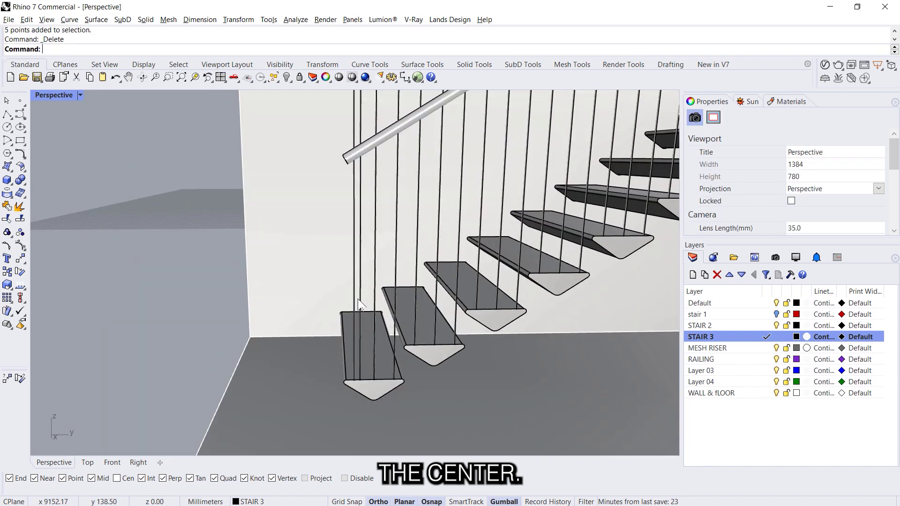
# Step: Delete the remaining loose baluster beside the first baluster of the bottom tread
pyautogui.click(358, 299)
pyautogui.press('Delete')
pyautogui.scroll(-6, 320, 335)
pyautogui.moveTo(321, 335); pyautogui.dragTo(490, 356, button='right')
pyautogui.scroll(-5, 409, 304)
pyautogui.scroll(6, 464, 295)
pyautogui.keyDown('shift'); pyautogui.moveTo(461, 284); pyautogui.dragTo(451, 299, button='right'); pyautogui.keyUp('shift')
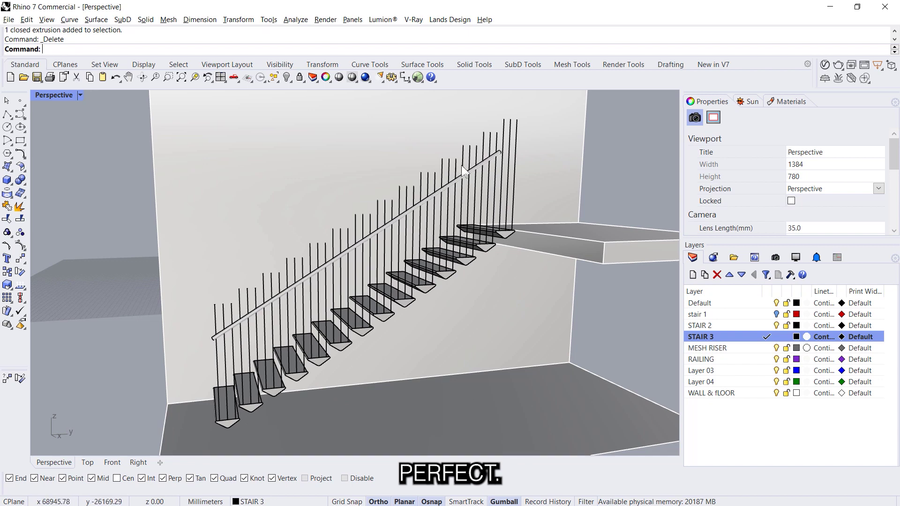
# Step: Open an upper tread's STEP 3 block for editing and add the handrail pipe to it
pyautogui.doubleClick(473, 190)
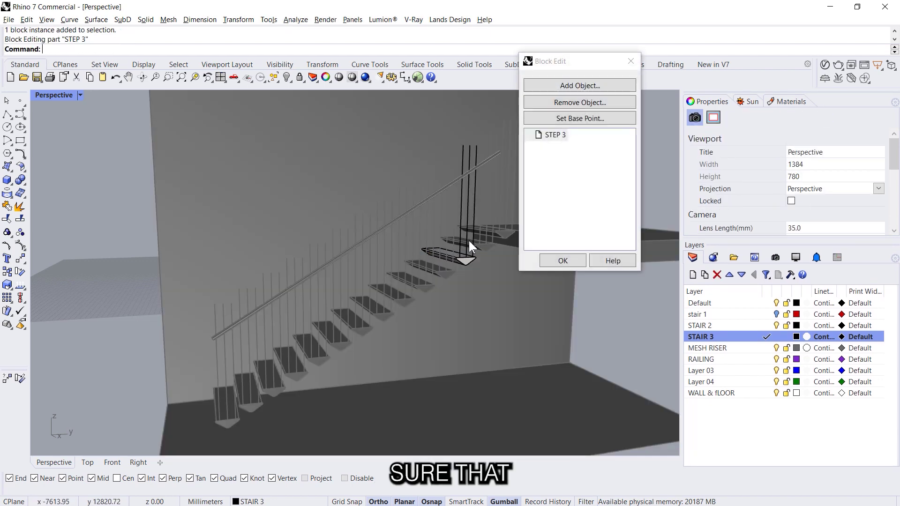
pyautogui.scroll(4, 469, 244)
pyautogui.click(580, 86)
pyautogui.click(443, 193)
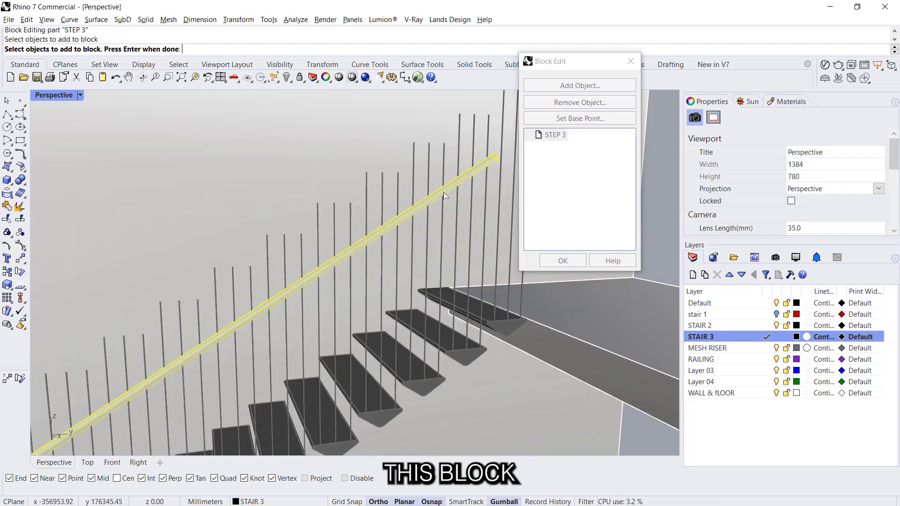
pyautogui.press('Return')
# Step: Subtract the handrail pipe from the block's three balusters with a Boolean difference
pyautogui.moveTo(435, 154); pyautogui.dragTo(404, 135)
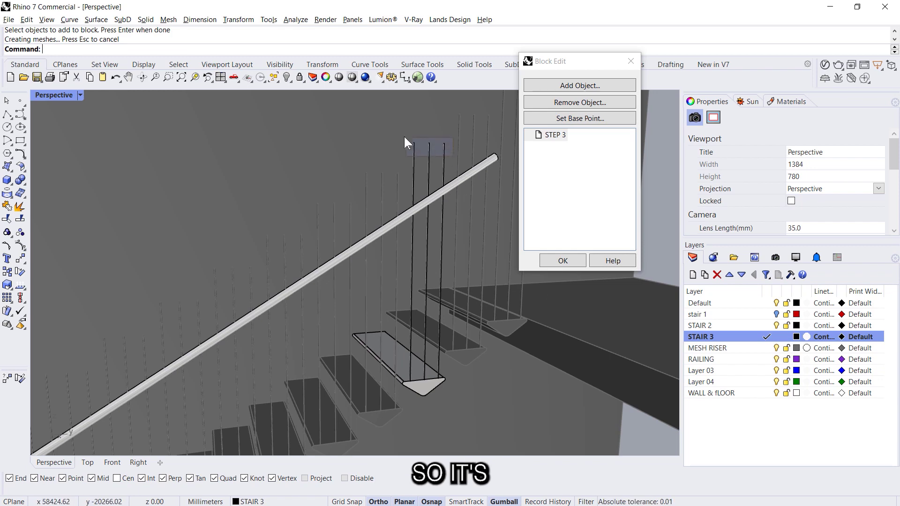
pyautogui.write('BD')
pyautogui.press('Return')
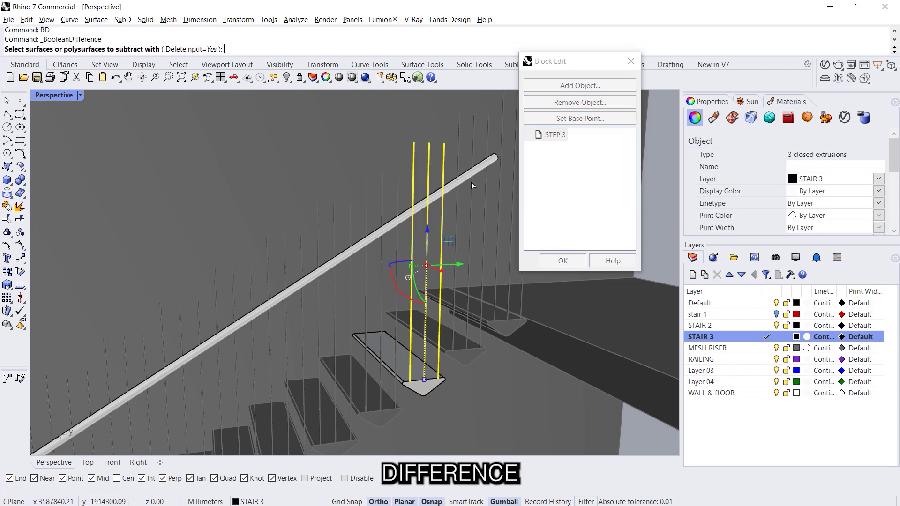
pyautogui.press('Escape')
pyautogui.press('Escape')
pyautogui.moveTo(467, 163); pyautogui.dragTo(407, 135)
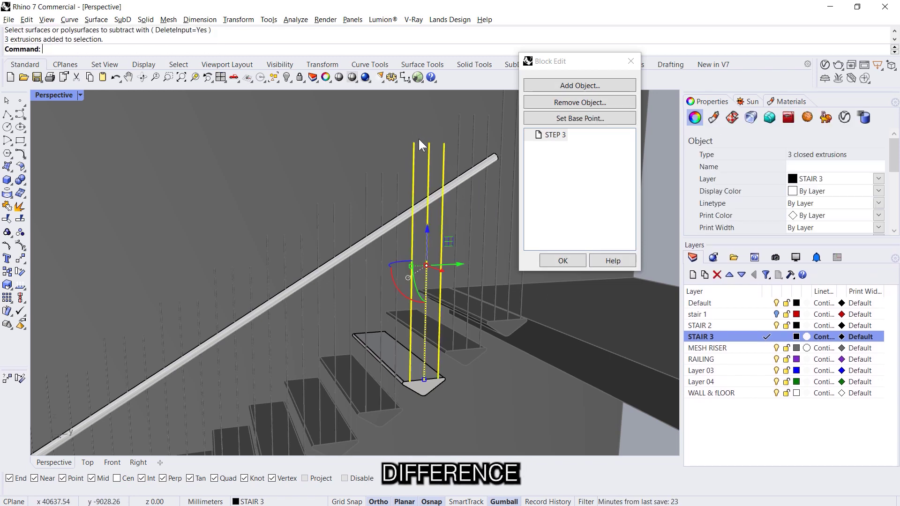
pyautogui.press('Return')
pyautogui.click(466, 176)
pyautogui.press('Return')
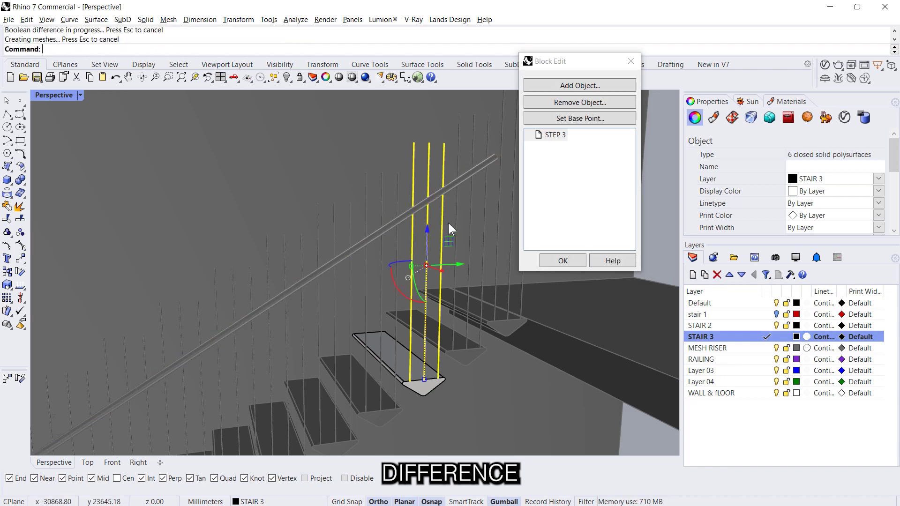
# Step: Delete the three baluster pieces above the handrail and finish editing the STEP 3 block
pyautogui.moveTo(450, 174); pyautogui.dragTo(378, 135)
pyautogui.press('Delete')
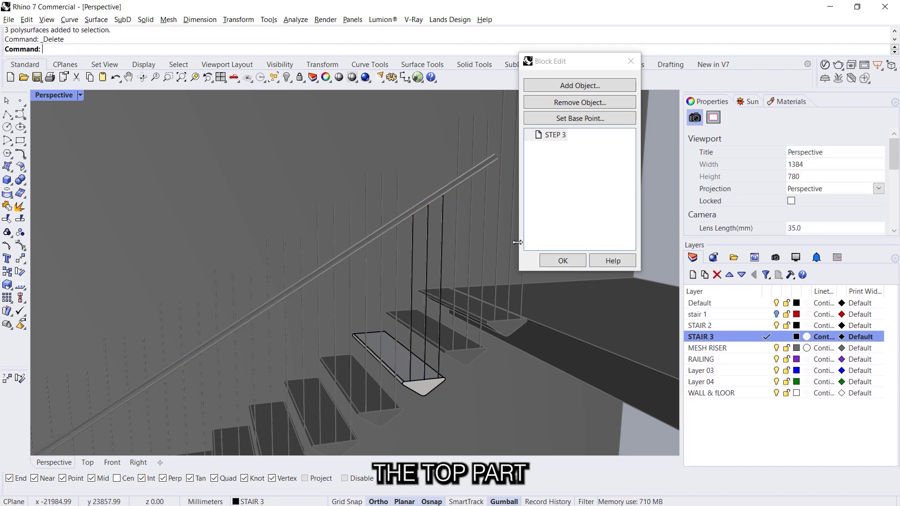
pyautogui.click(563, 261)
pyautogui.scroll(-5, 385, 196)
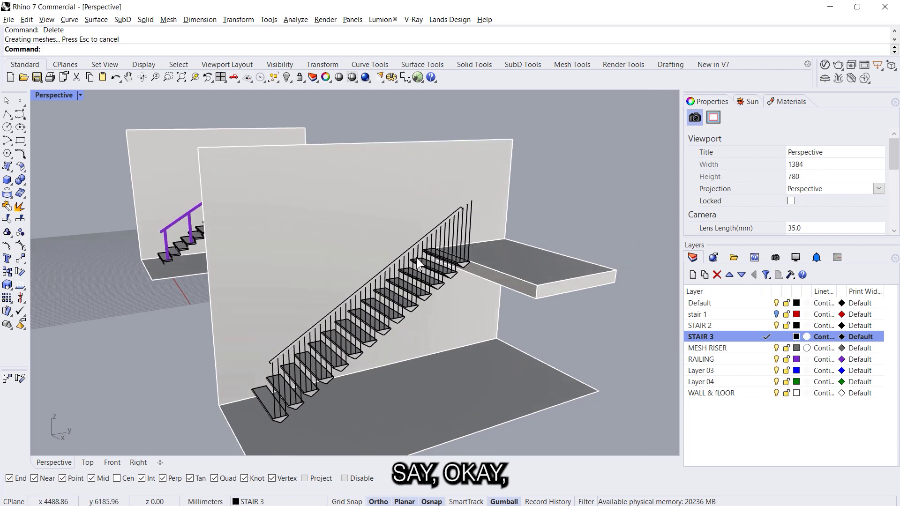
# Step: Extend the handrail at the top of the stair by moving its end face to the last baluster's upper end
pyautogui.scroll(5, 434, 248)
pyautogui.scroll(4, 434, 248)
pyautogui.click(449, 227)
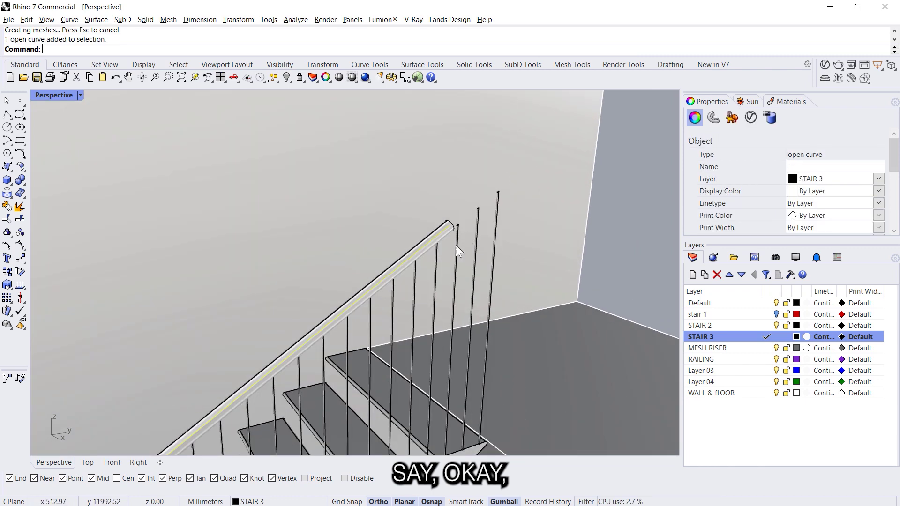
pyautogui.scroll(-5, 412, 253)
pyautogui.scroll(4, 169, 253)
pyautogui.press('Escape')
pyautogui.scroll(5, 261, 225)
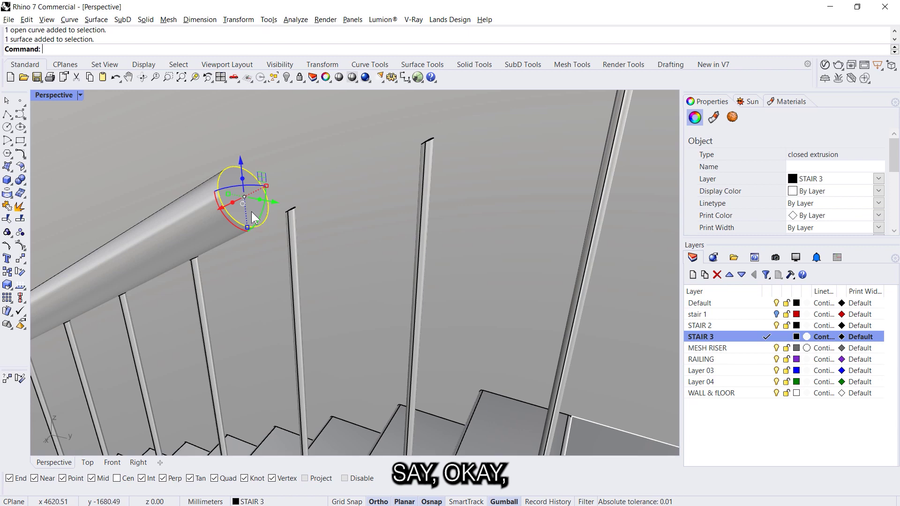
pyautogui.write('m')
pyautogui.press('Return')
pyautogui.click(260, 225)
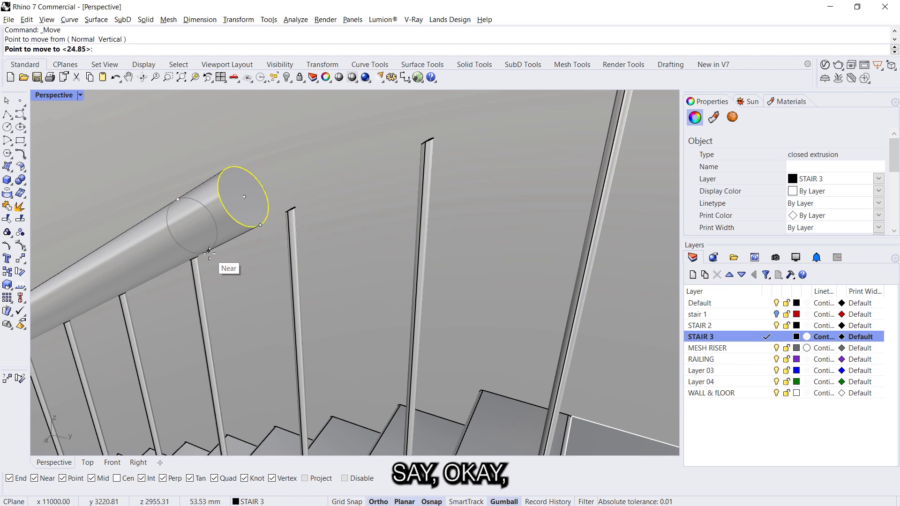
pyautogui.scroll(-5, 429, 159)
pyautogui.click(428, 161)
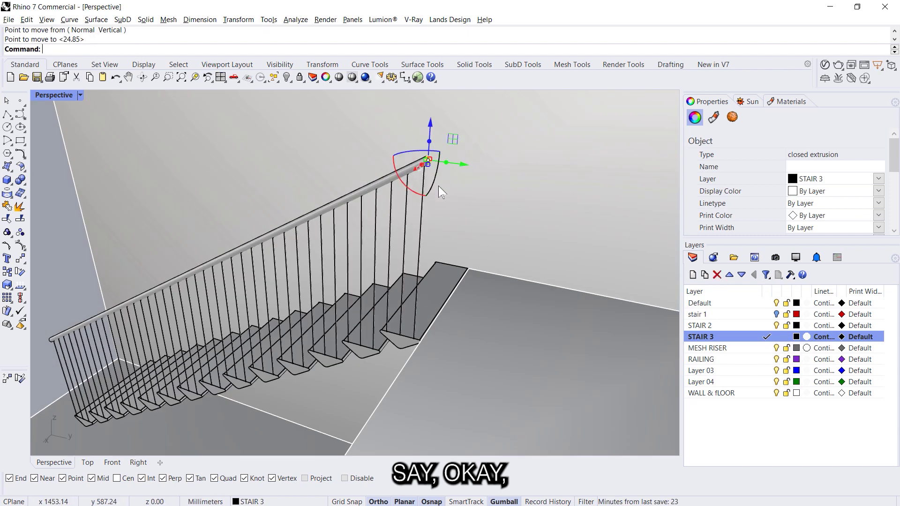
pyautogui.press('Escape')
pyautogui.scroll(-6, 448, 216)
pyautogui.moveTo(441, 244)
pyautogui.mouseDown(button='right')
pyautogui.moveTo(494, 220)
pyautogui.moveTo(409, 270)
pyautogui.moveTo(395, 219)
pyautogui.moveTo(429, 238)
pyautogui.mouseUp(button='right')
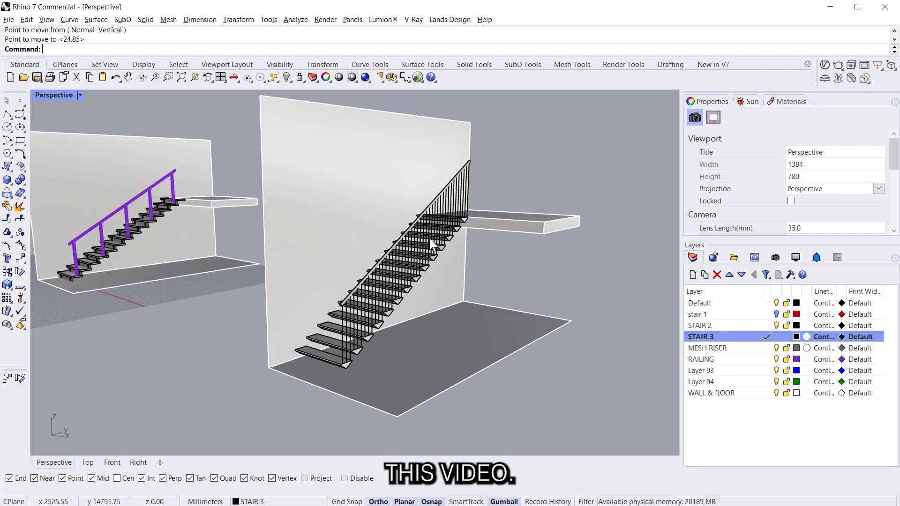
pyautogui.hotkey('alt', 'Tab')
pyautogui.click(615, 197)
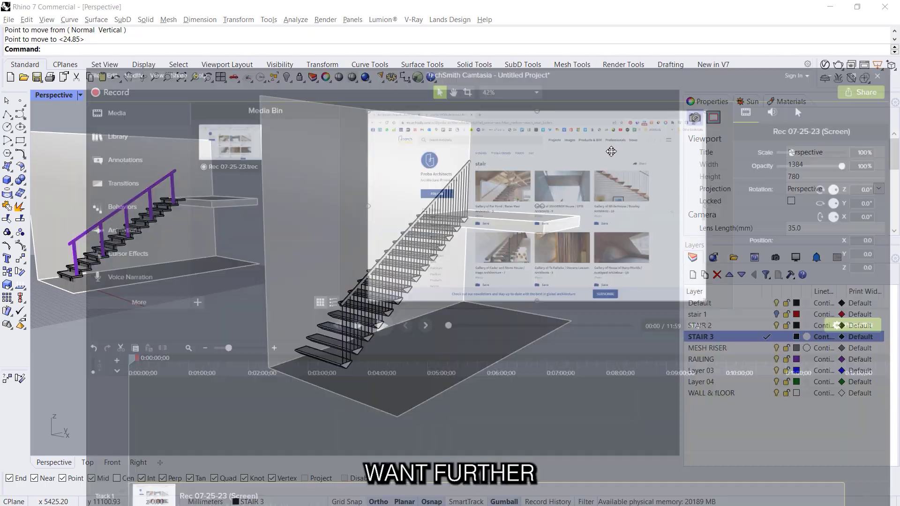